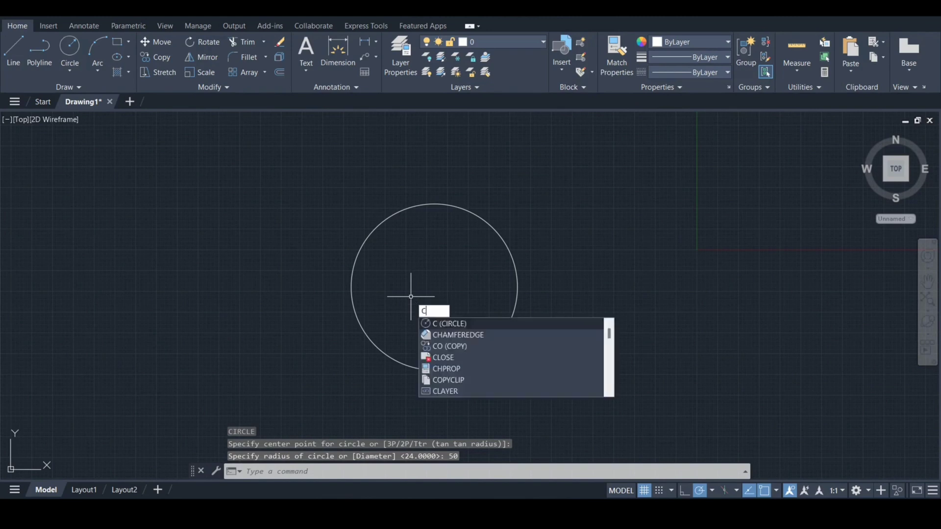
Draw a circle of radius 40 concentric with the existing circle
{"action": "key", "text": "Return"}
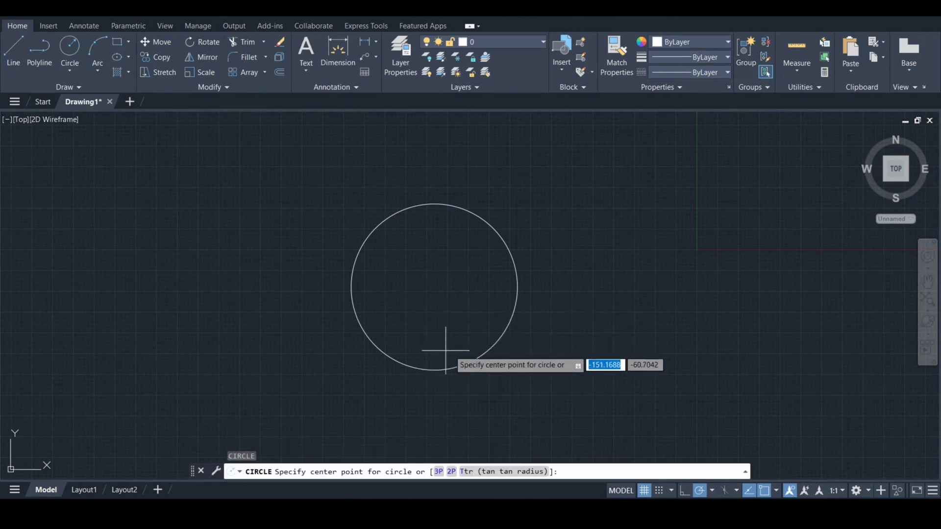
{"action": "left_click", "coordinate": [434, 287]}
{"action": "type", "text": "40"}
{"action": "key", "text": "Return"}
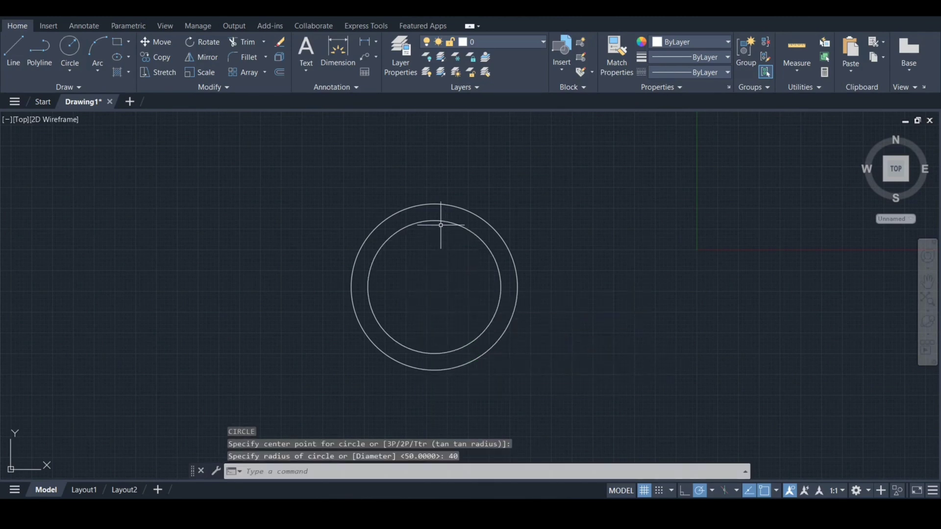
Draw guide lines from the outer circle's top quadrant: 1 unit to the left, then straight down about 3.8 units
{"action": "scroll", "coordinate": [441, 225], "scroll_direction": "up", "scroll_amount": 4}
{"action": "type", "text": "l"}
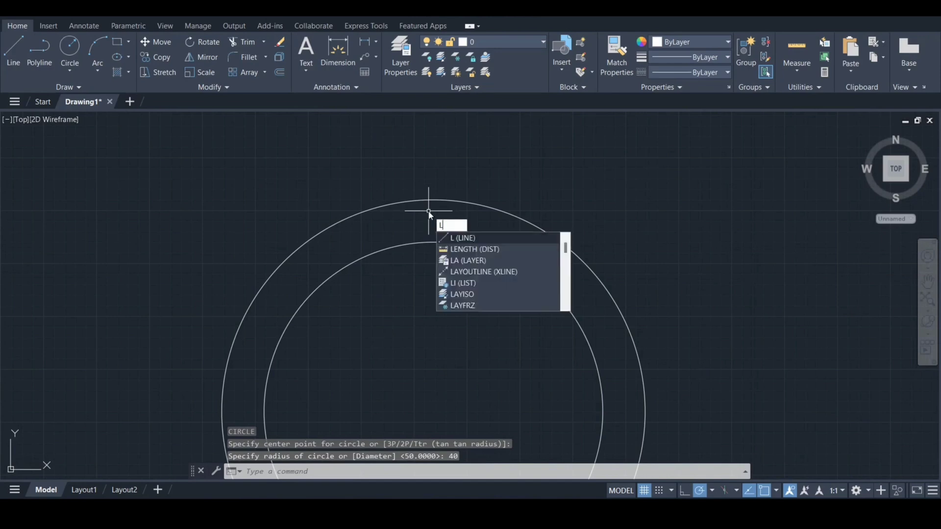
{"action": "key", "text": "Return"}
{"action": "left_click", "coordinate": [433, 199]}
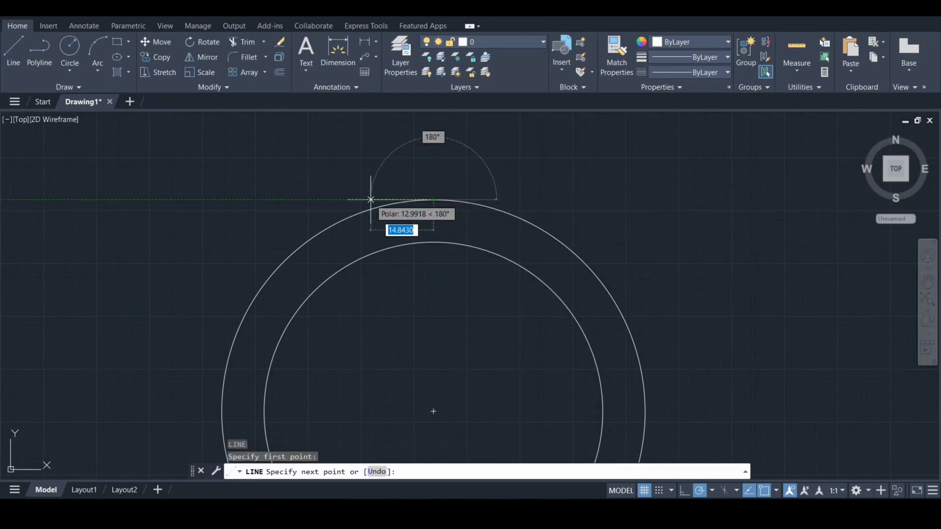
{"action": "type", "text": "1"}
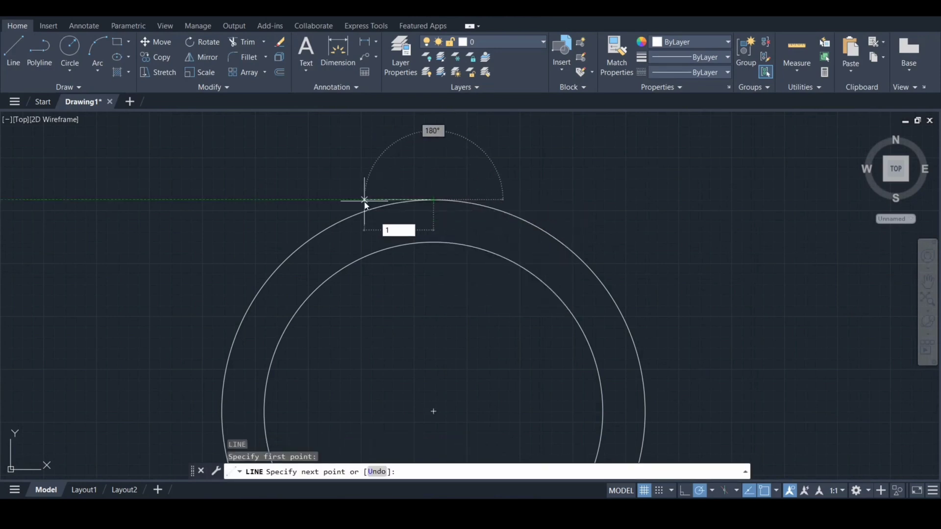
{"action": "key", "text": "Return"}
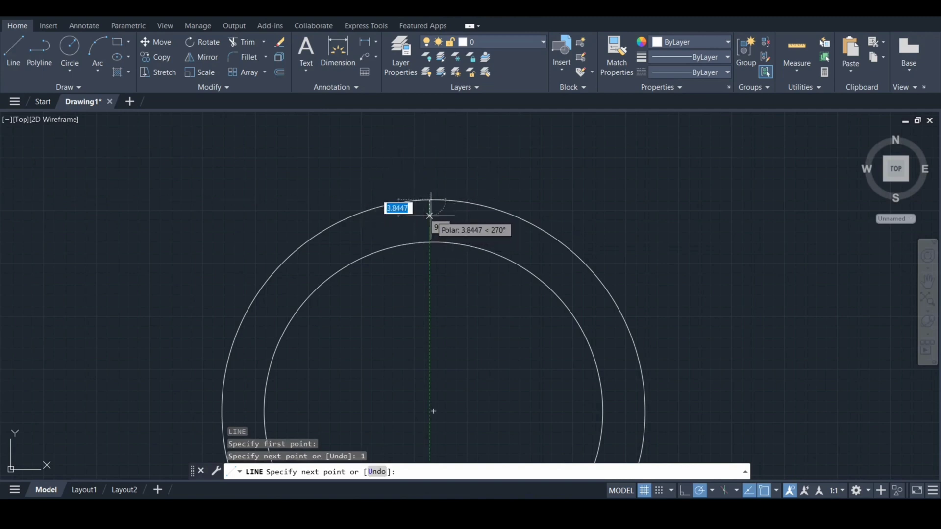
{"action": "left_click", "coordinate": [431, 216]}
{"action": "key", "text": "Escape"}
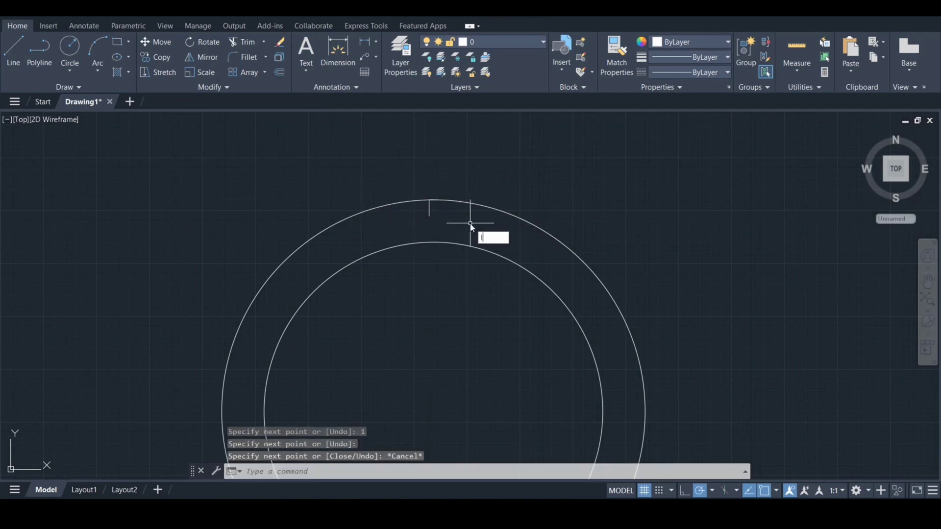
Draw guide lines from the inner circle's top quadrant: 4 units to the left, then straight down about 7.1 units
{"action": "key", "text": "Return"}
{"action": "left_click", "coordinate": [433, 242]}
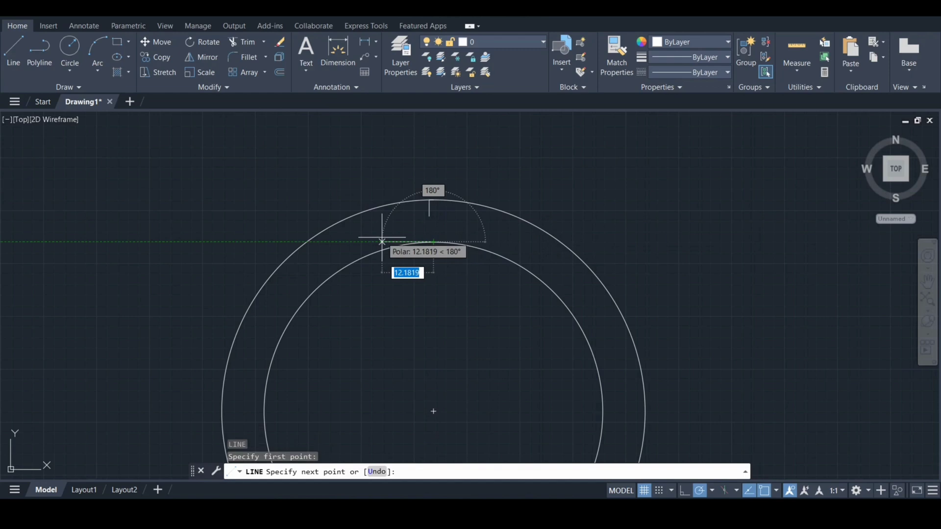
{"action": "type", "text": "4"}
{"action": "key", "text": "Return"}
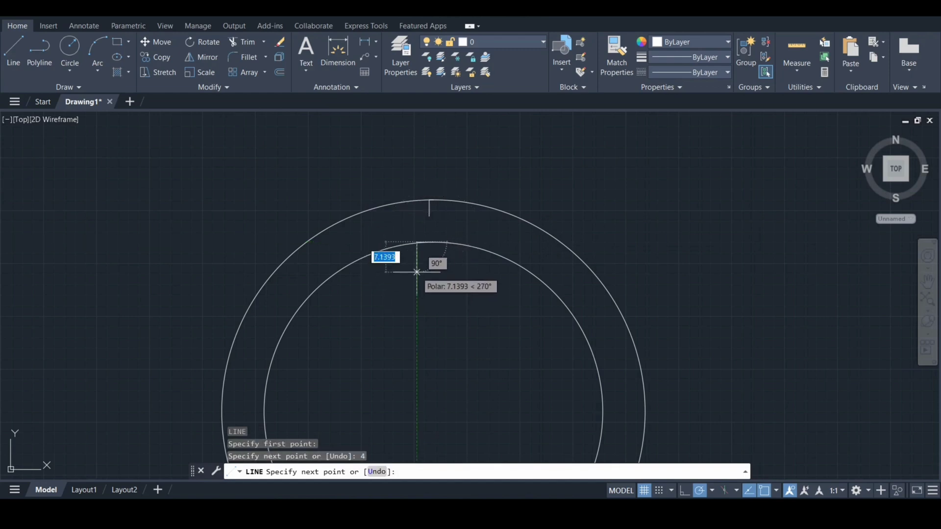
{"action": "left_click", "coordinate": [416, 272]}
{"action": "key", "text": "Escape"}
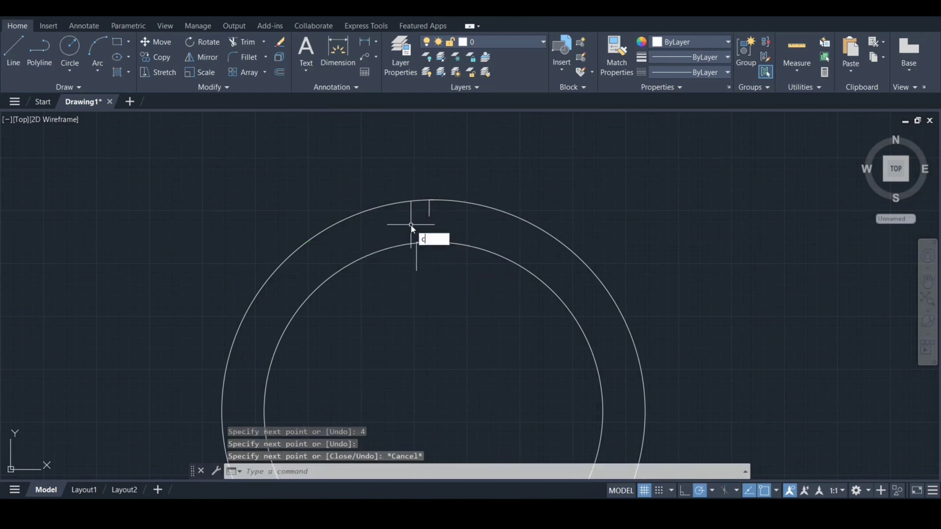
Draw a circle centred on the inner circle's top quadrant and reaching the outer circle's top quadrant
{"action": "type", "text": "c"}
{"action": "key", "text": "Return"}
{"action": "scroll", "coordinate": [413, 231], "scroll_direction": "up", "scroll_amount": 2}
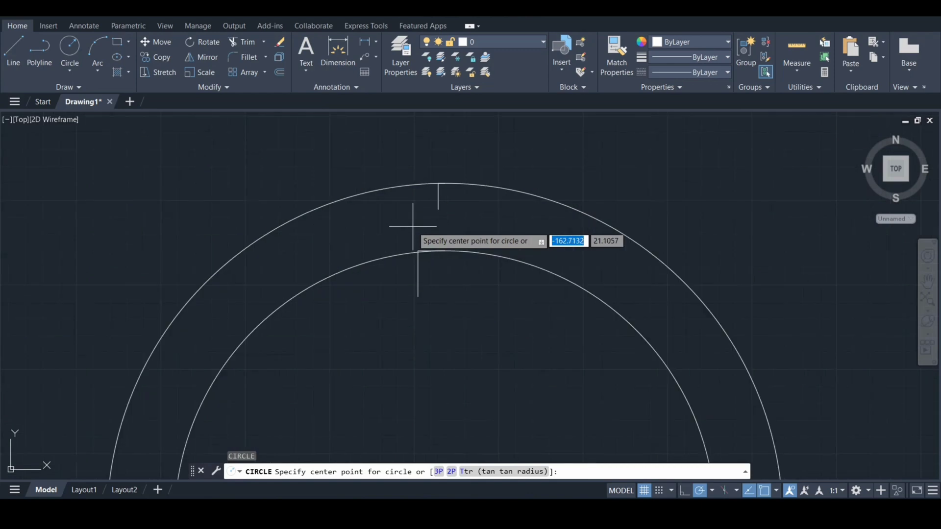
{"action": "left_click", "coordinate": [445, 251]}
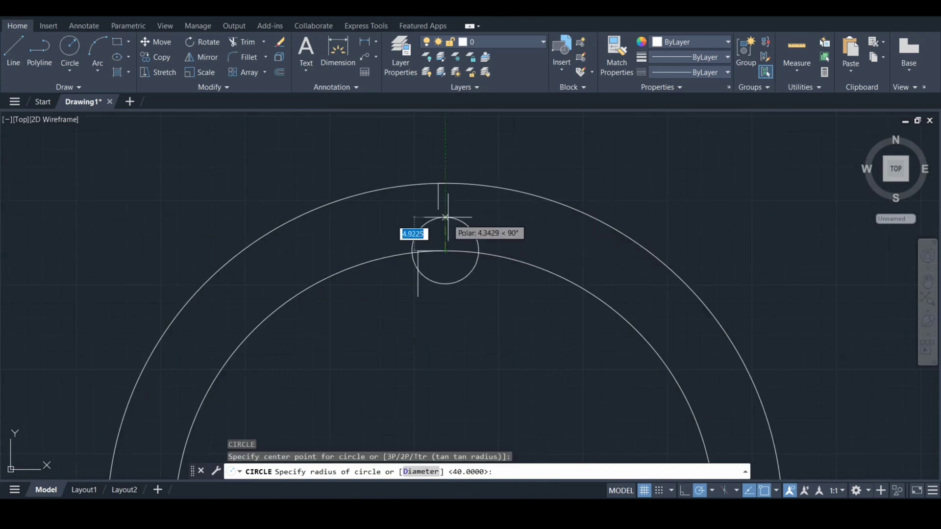
{"action": "left_click", "coordinate": [445, 184]}
Trim the small circle's right side and its part below the inner circle, leaving only the upper-left arc
{"action": "type", "text": "tr"}
{"action": "key", "text": "Return"}
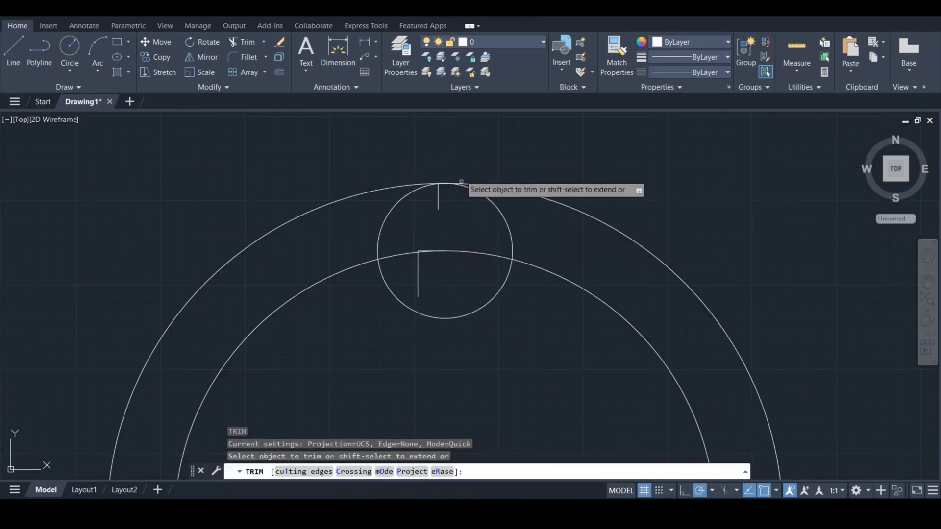
{"action": "left_click", "coordinate": [498, 211]}
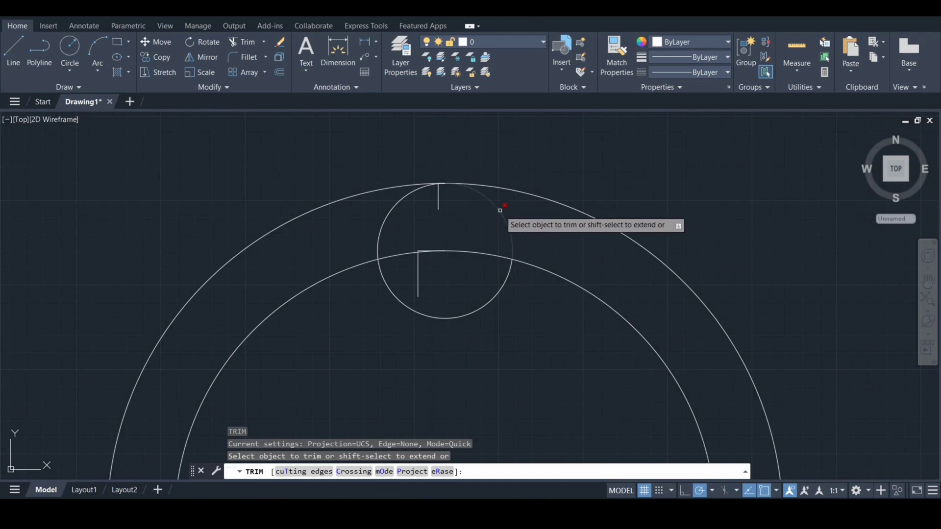
{"action": "left_click", "coordinate": [496, 296]}
{"action": "key", "text": "Return"}
Stretch the arc's lower end to where the 4-unit offset vertical guide line crosses the inner circle
{"action": "scroll", "coordinate": [428, 222], "scroll_direction": "up", "scroll_amount": 3}
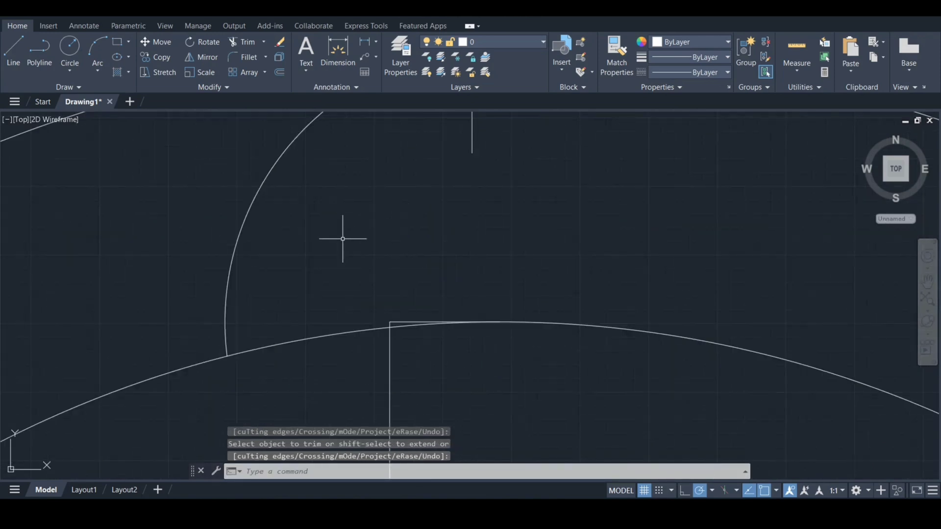
{"action": "left_click", "coordinate": [232, 255]}
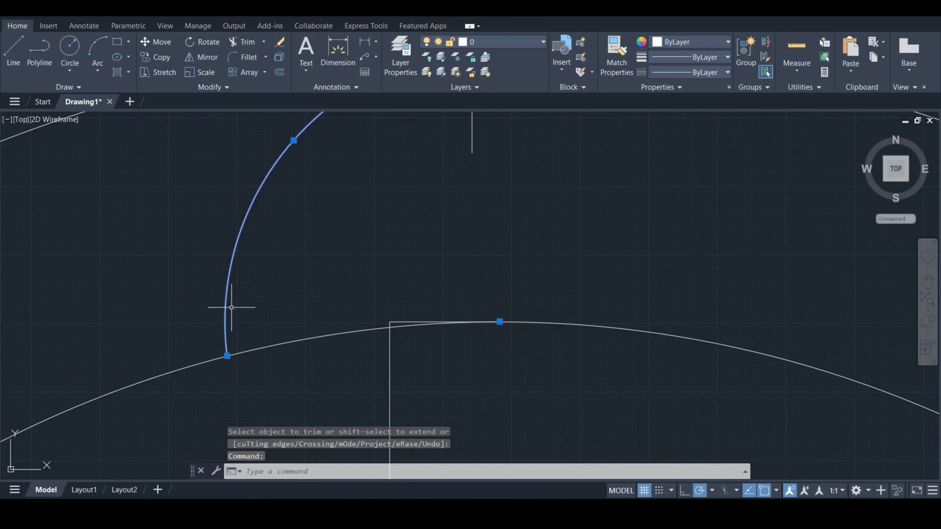
{"action": "left_click", "coordinate": [227, 352]}
{"action": "left_click", "coordinate": [389, 327]}
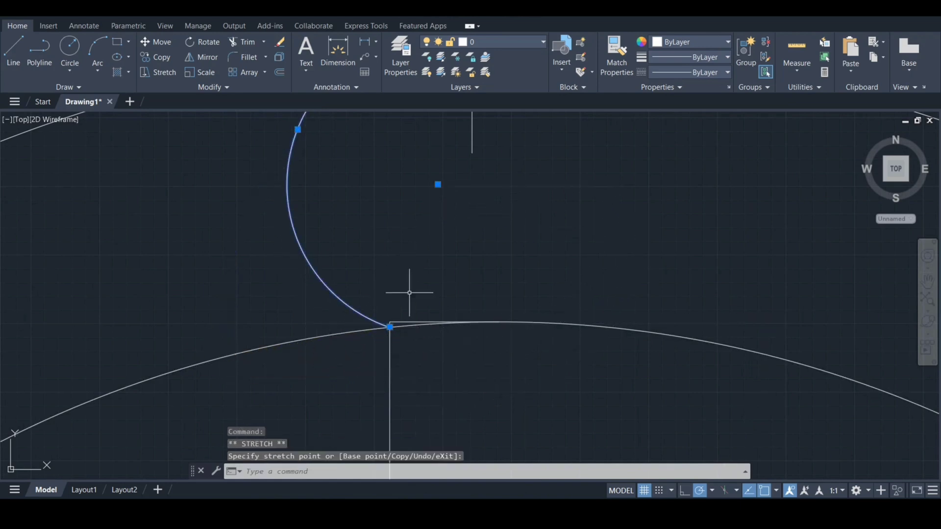
Stretch the arc's upper end to where the 1-unit offset vertical guide line meets the outer circle
{"action": "middle_click_drag", "start_coordinate": [485, 207], "coordinate": [472, 369]}
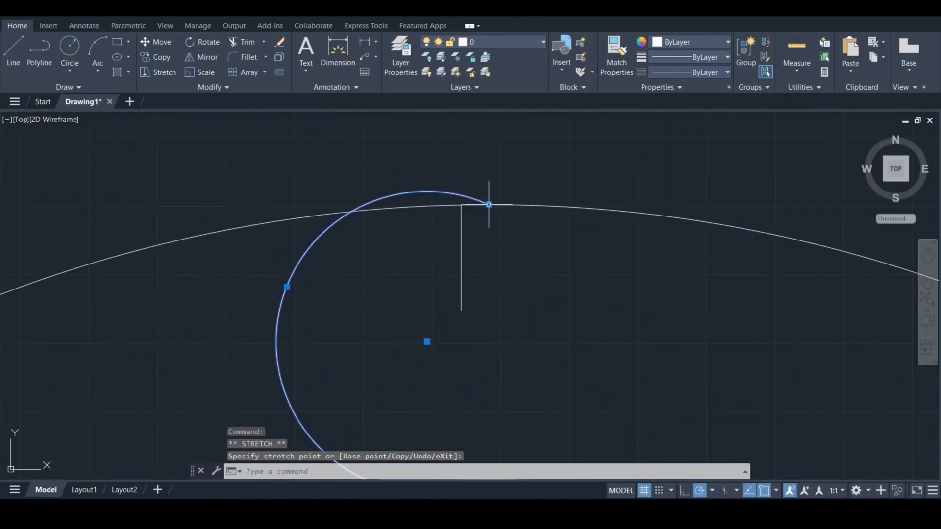
{"action": "scroll", "coordinate": [488, 191], "scroll_direction": "up", "scroll_amount": 4}
{"action": "scroll", "coordinate": [478, 233], "scroll_direction": "up", "scroll_amount": 3}
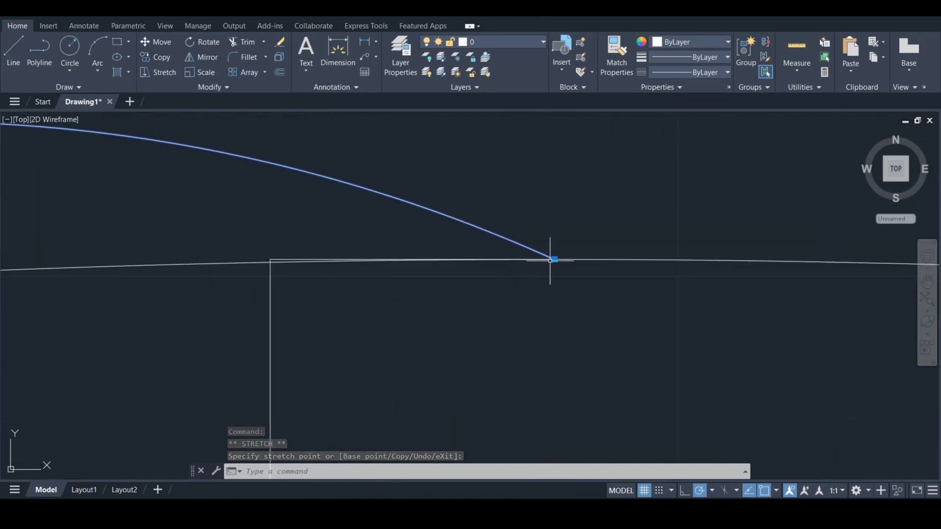
{"action": "left_click", "coordinate": [270, 262]}
{"action": "scroll", "coordinate": [356, 312], "scroll_direction": "down", "scroll_amount": 6}
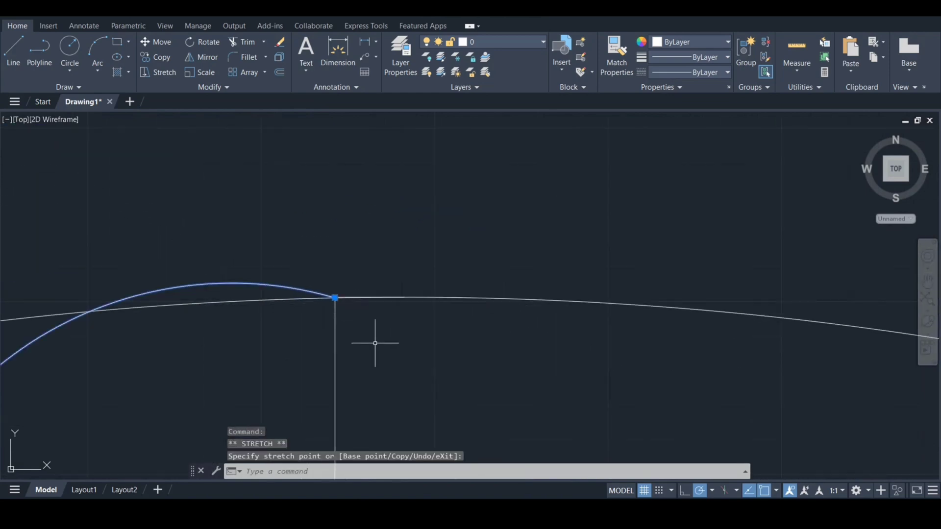
{"action": "middle_click_drag", "start_coordinate": [375, 344], "coordinate": [406, 234]}
{"action": "scroll", "coordinate": [407, 234], "scroll_direction": "down", "scroll_amount": 2}
{"action": "scroll", "coordinate": [414, 270], "scroll_direction": "down", "scroll_amount": 4}
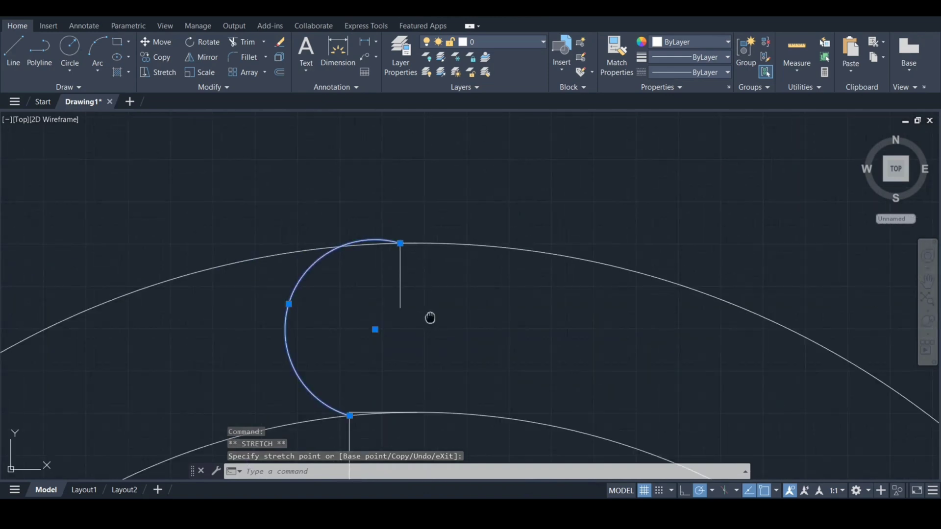
{"action": "middle_click_drag", "start_coordinate": [429, 318], "coordinate": [404, 284]}
{"action": "key", "text": "Escape"}
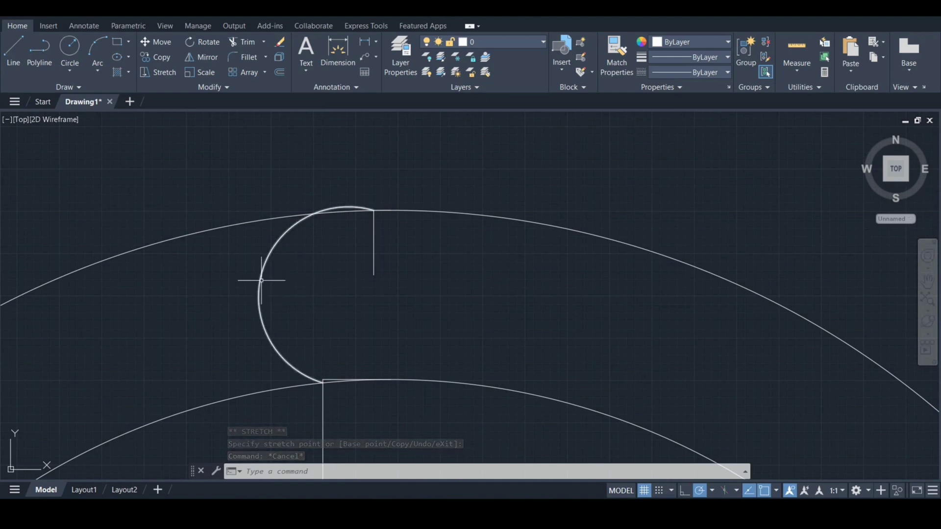
Stretch the arc's midpoint inward to flatten it into a gently curved tooth flank between the two circles
{"action": "left_click", "coordinate": [261, 280]}
{"action": "left_click", "coordinate": [263, 272]}
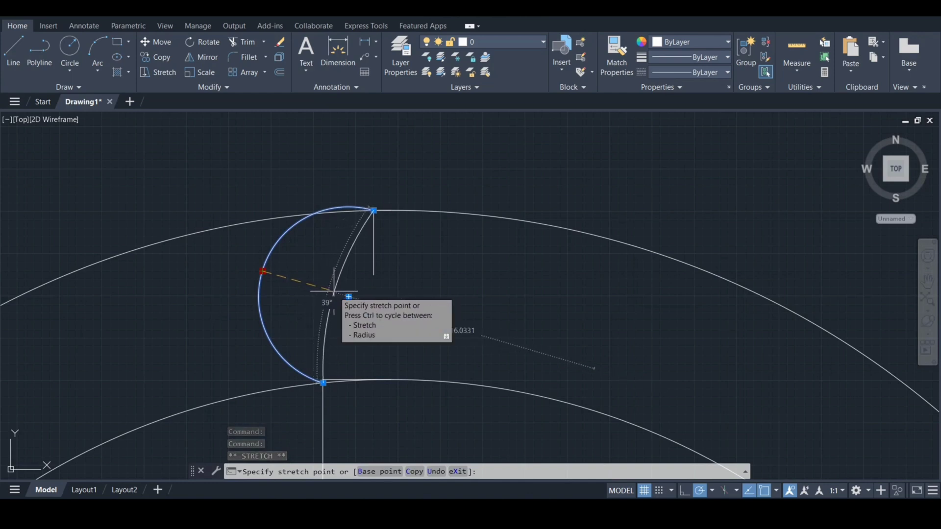
{"action": "left_click", "coordinate": [335, 292]}
{"action": "key", "text": "Escape"}
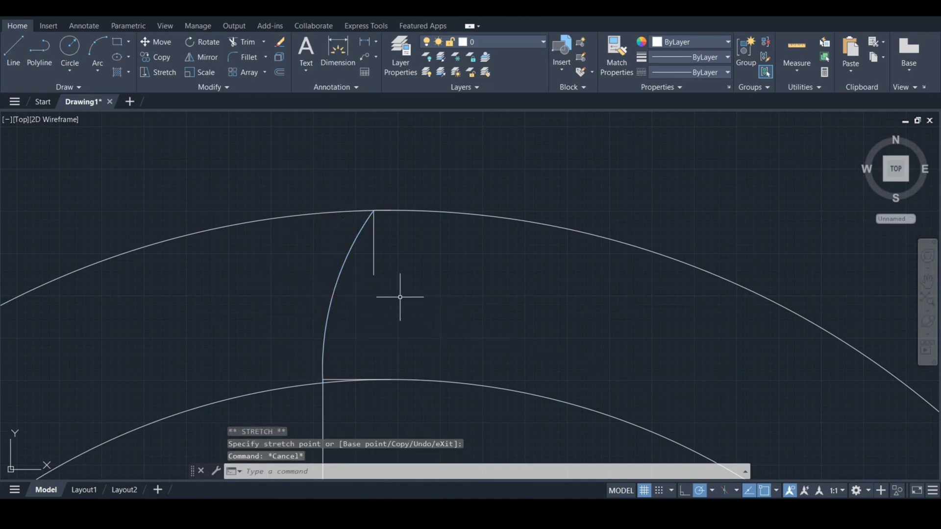
Erase the four horizontal and vertical guide lines at the tops of the inner and outer circles
{"action": "key", "text": "Return"}
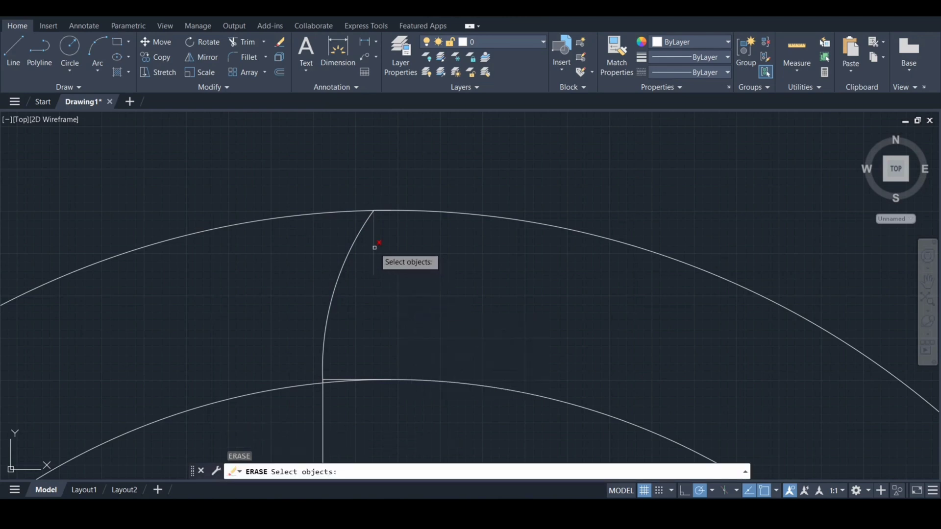
{"action": "left_click", "coordinate": [374, 247]}
{"action": "left_click", "coordinate": [328, 382]}
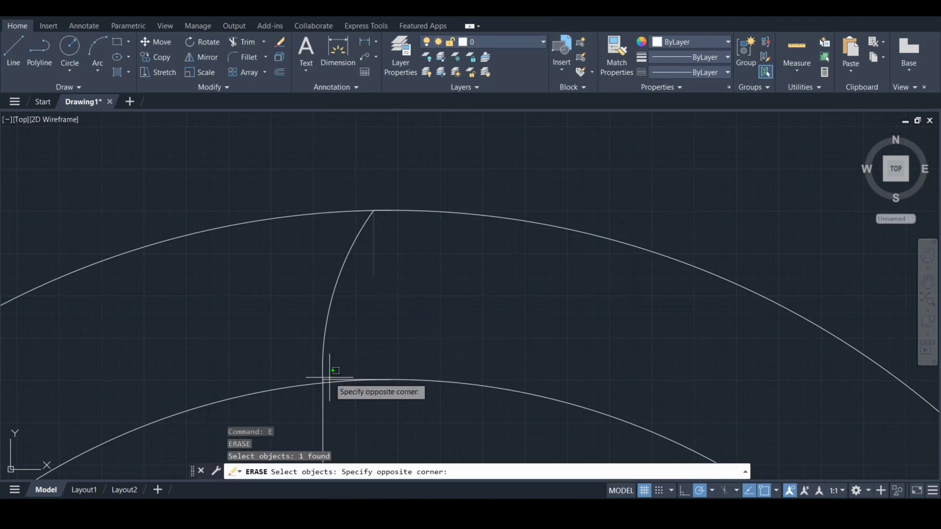
{"action": "left_click", "coordinate": [324, 391]}
{"action": "left_click", "coordinate": [324, 392]}
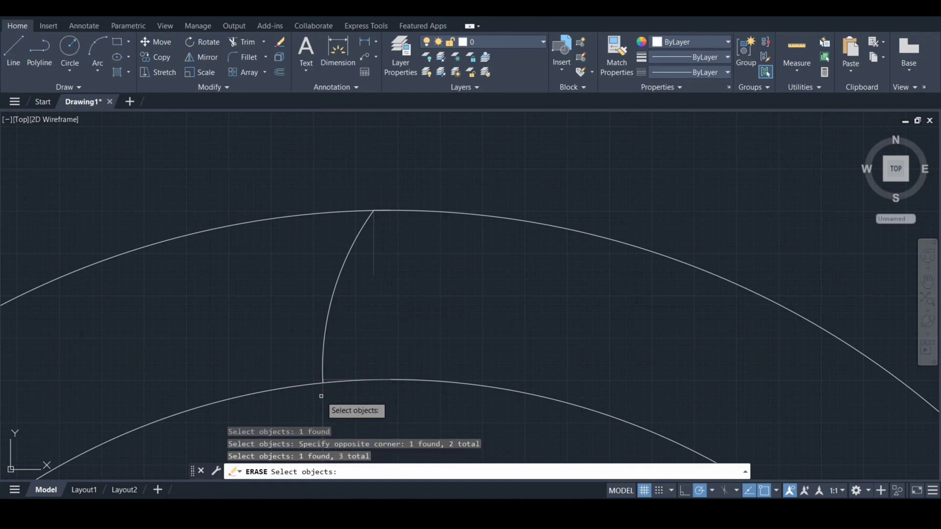
{"action": "scroll", "coordinate": [384, 206], "scroll_direction": "up", "scroll_amount": 5}
{"action": "scroll", "coordinate": [321, 245], "scroll_direction": "up", "scroll_amount": 3}
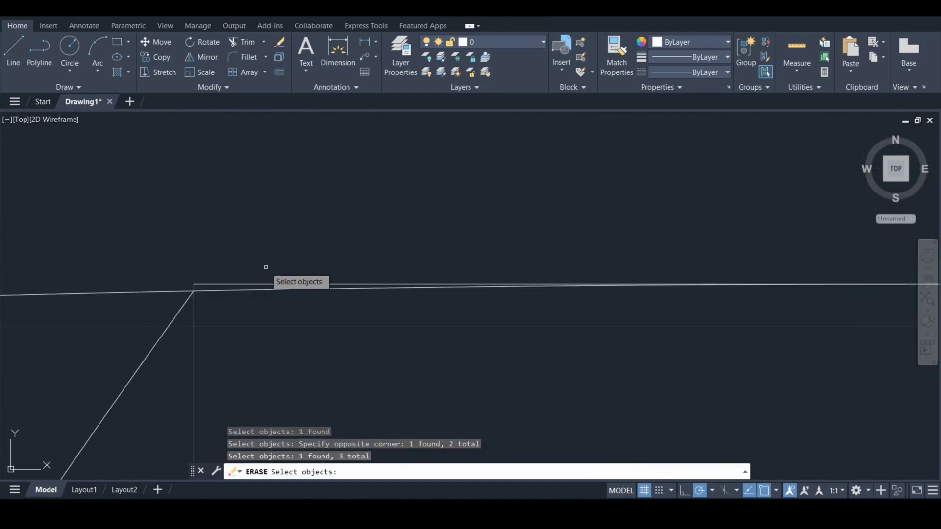
{"action": "left_click", "coordinate": [248, 284]}
{"action": "key", "text": "Return"}
{"action": "scroll", "coordinate": [340, 254], "scroll_direction": "down", "scroll_amount": 8}
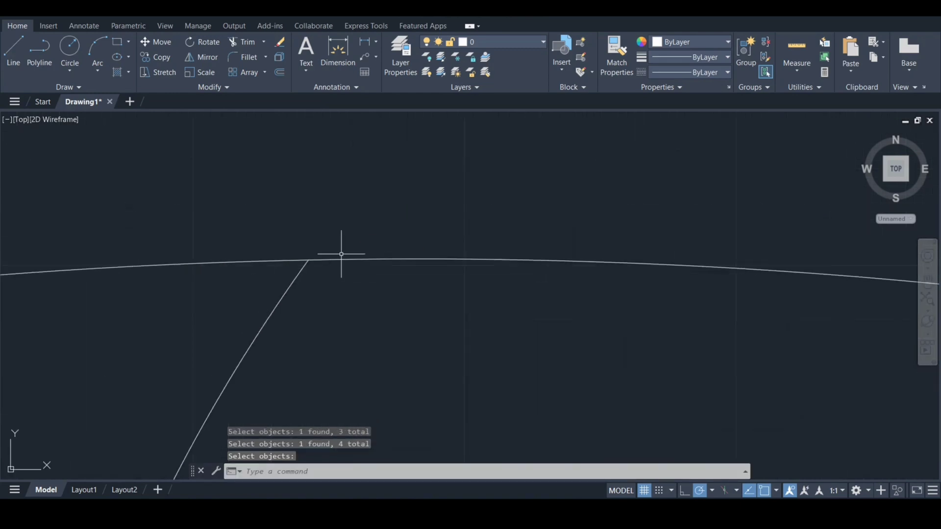
Mirror the tooth flank arc about the vertical line through the inner circle's top quadrant, keeping the source arc
{"action": "middle_click_drag", "start_coordinate": [467, 360], "coordinate": [453, 240]}
{"action": "key", "text": "Return"}
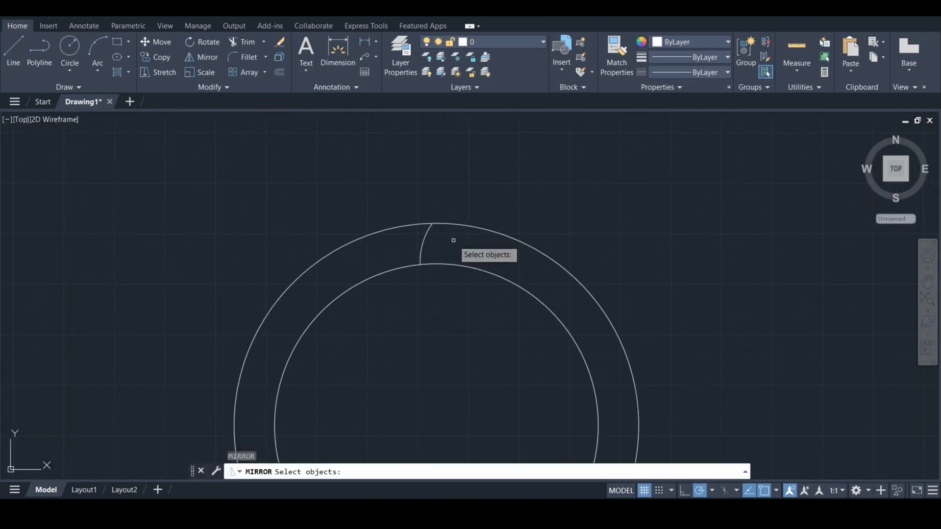
{"action": "left_click", "coordinate": [430, 243]}
{"action": "key", "text": "Return"}
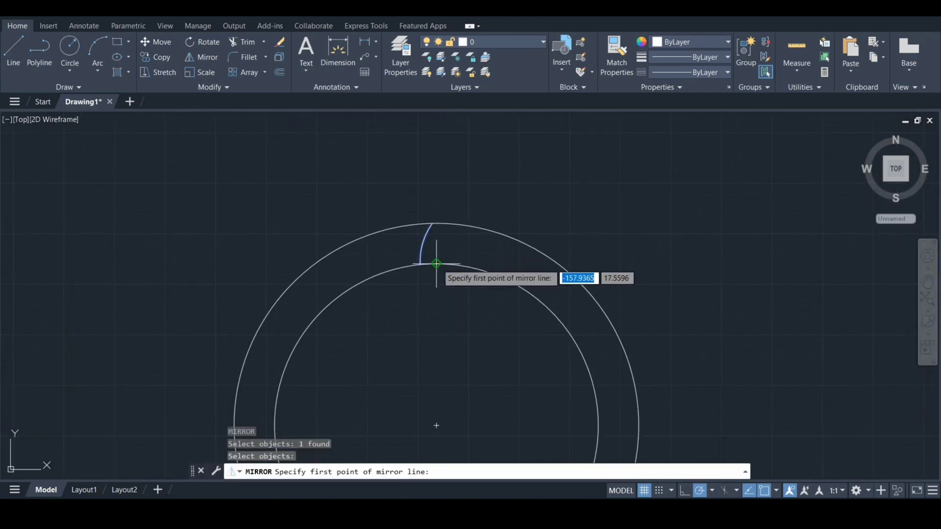
{"action": "left_click", "coordinate": [436, 264]}
{"action": "left_click", "coordinate": [435, 191]}
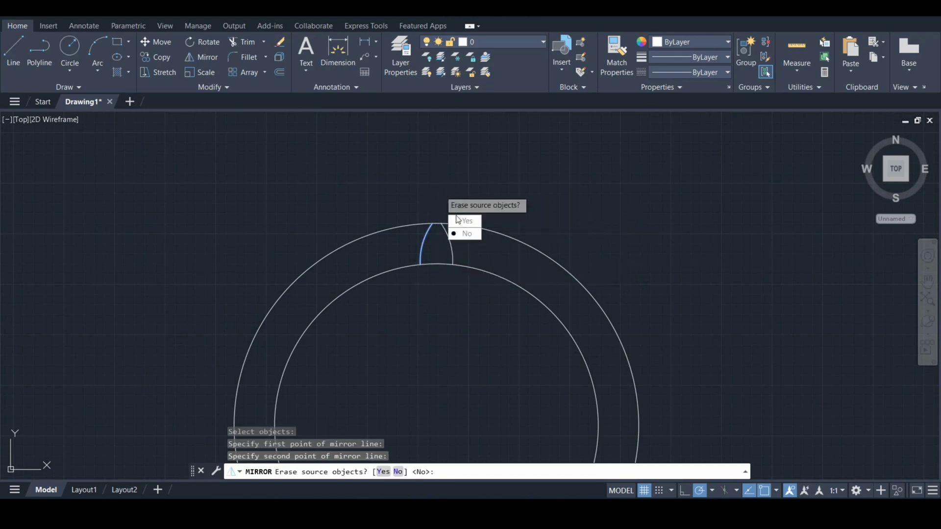
{"action": "left_click", "coordinate": [463, 234]}
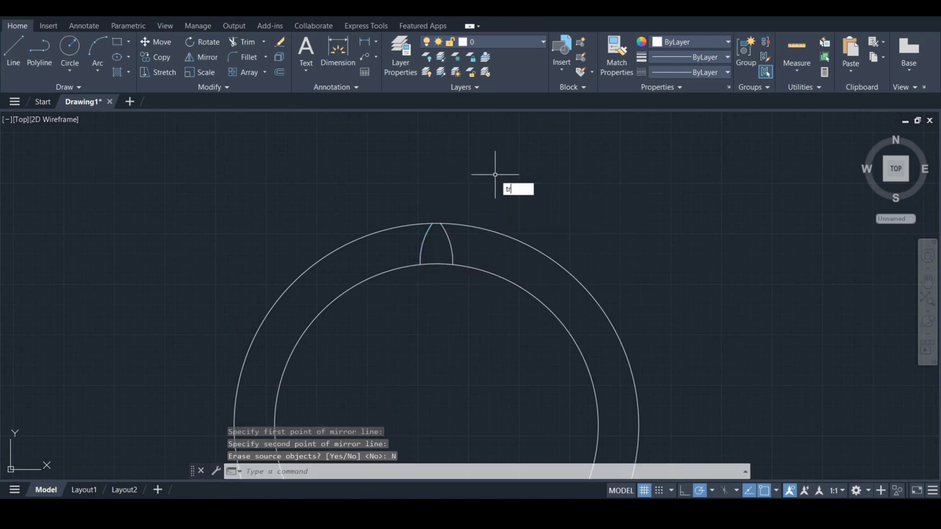
Trim away the outer circle outside the two flank arcs, leaving only the short tooth tip
{"action": "type", "text": "tr"}
{"action": "key", "text": "Return"}
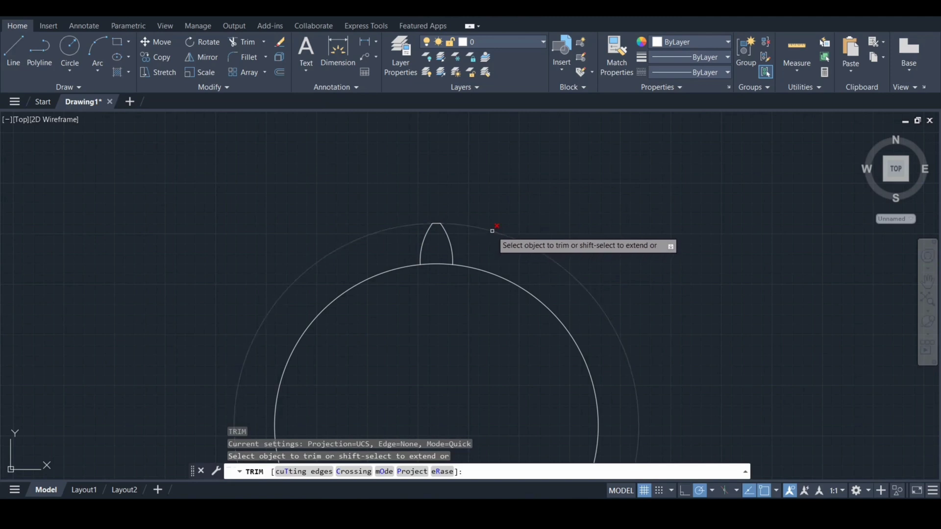
{"action": "left_click", "coordinate": [492, 231]}
{"action": "key", "text": "Return"}
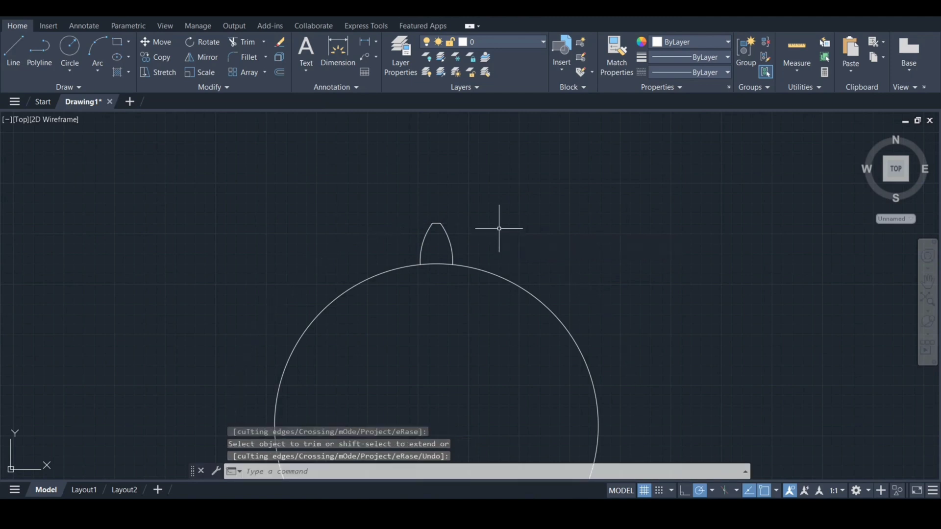
Trim the inner circle beneath the tooth and join the two flanks and the tip into one polyline
{"action": "key", "text": "Return"}
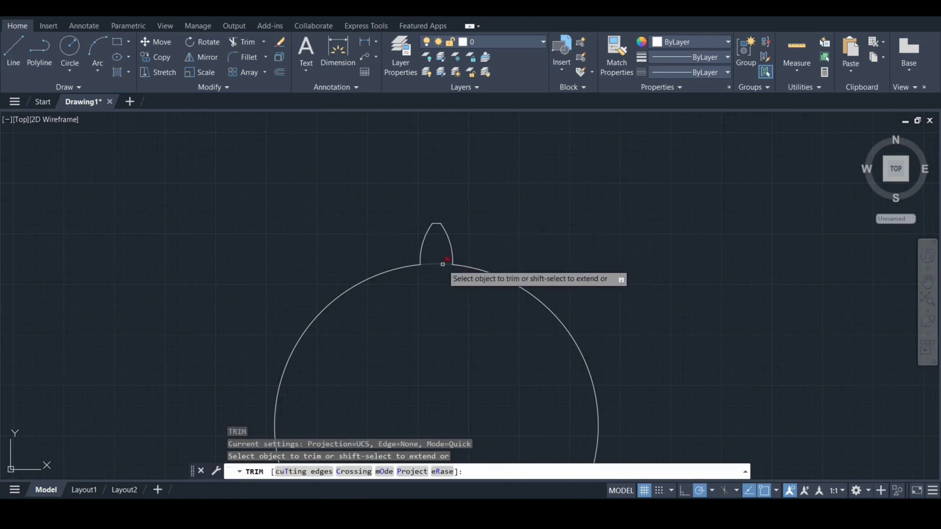
{"action": "key", "text": "Return"}
{"action": "type", "text": "j"}
{"action": "key", "text": "Return"}
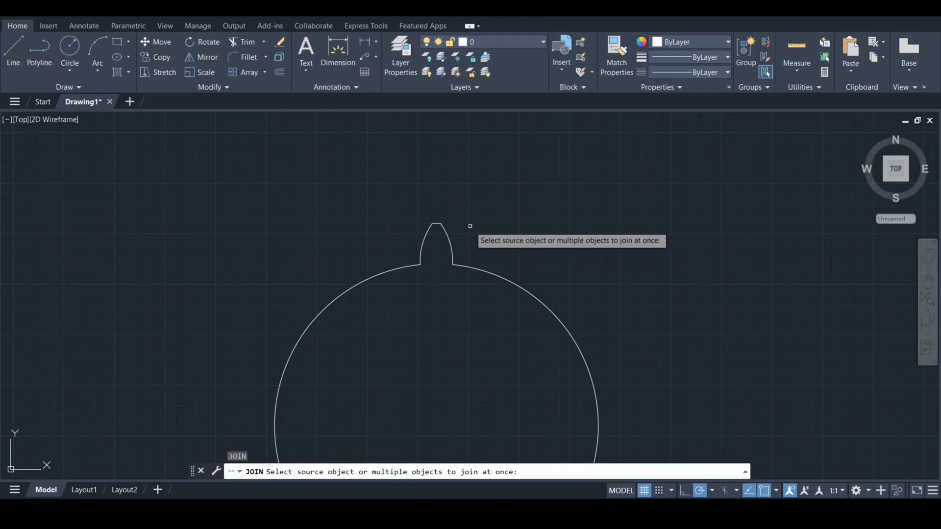
{"action": "left_click", "coordinate": [469, 204]}
{"action": "left_click", "coordinate": [412, 243]}
{"action": "key", "text": "Return"}
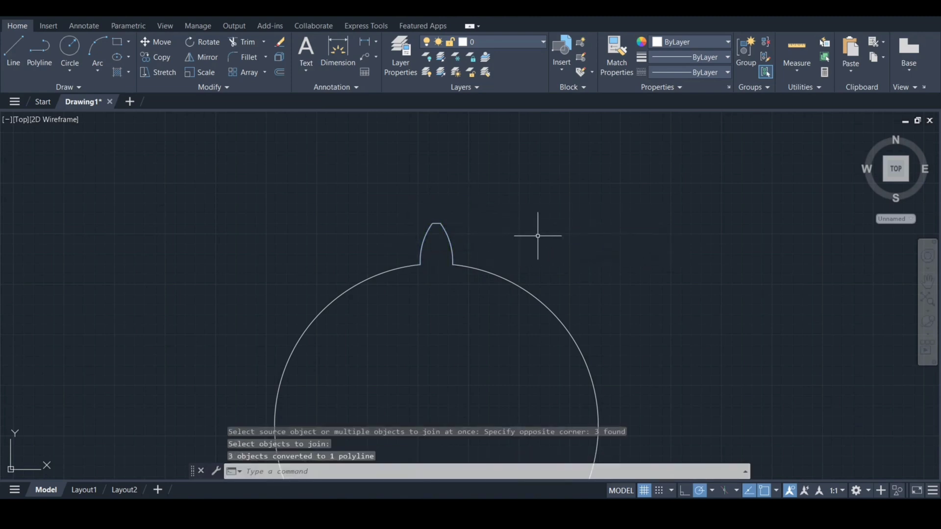
Create a polar array of the tooth polyline around the inner circle's centre
{"action": "type", "text": "ar"}
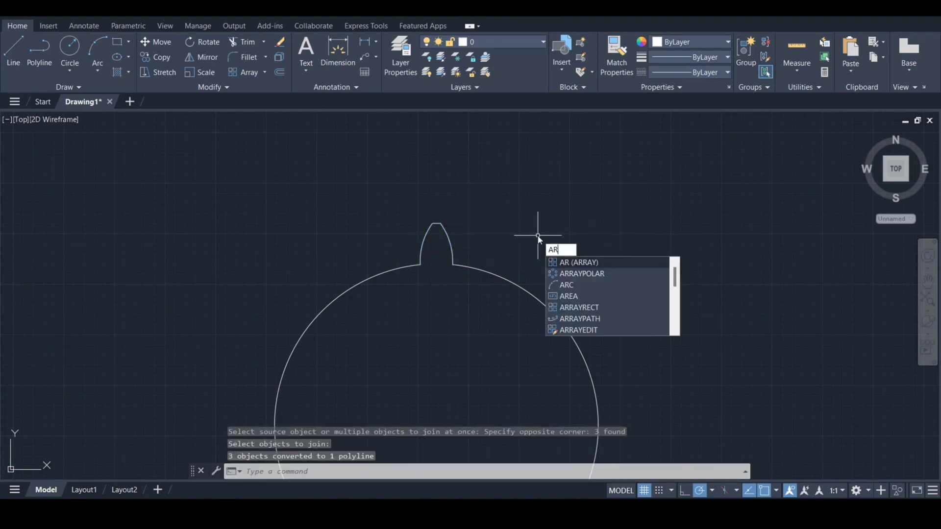
{"action": "key", "text": "Down"}
{"action": "key", "text": "Return"}
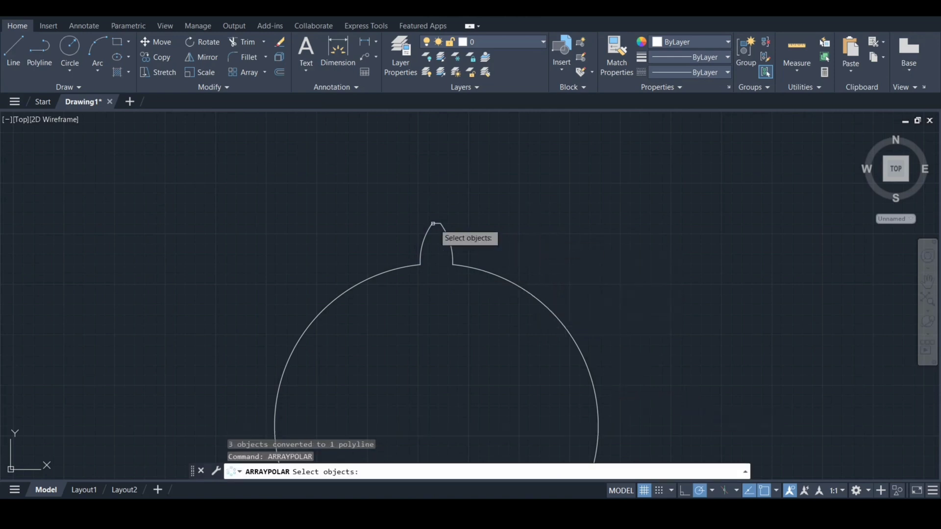
{"action": "left_click", "coordinate": [427, 238]}
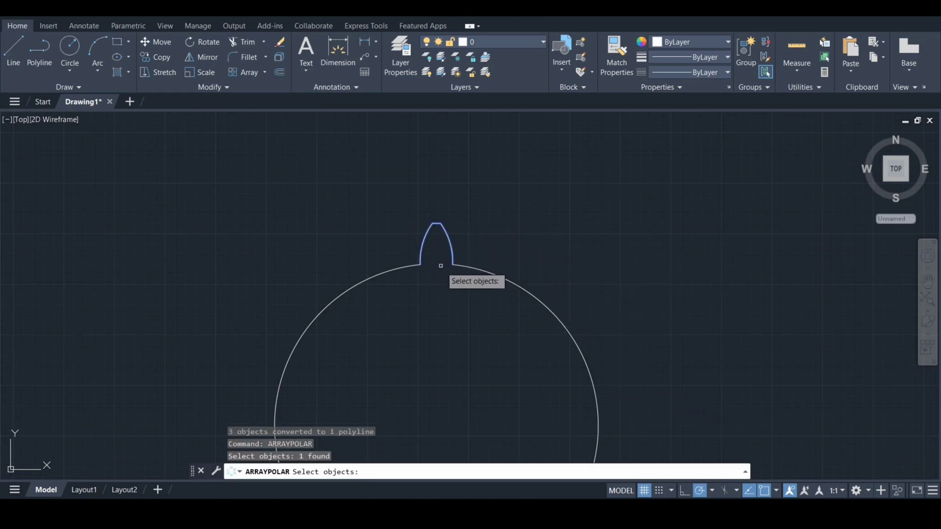
{"action": "key", "text": "Return"}
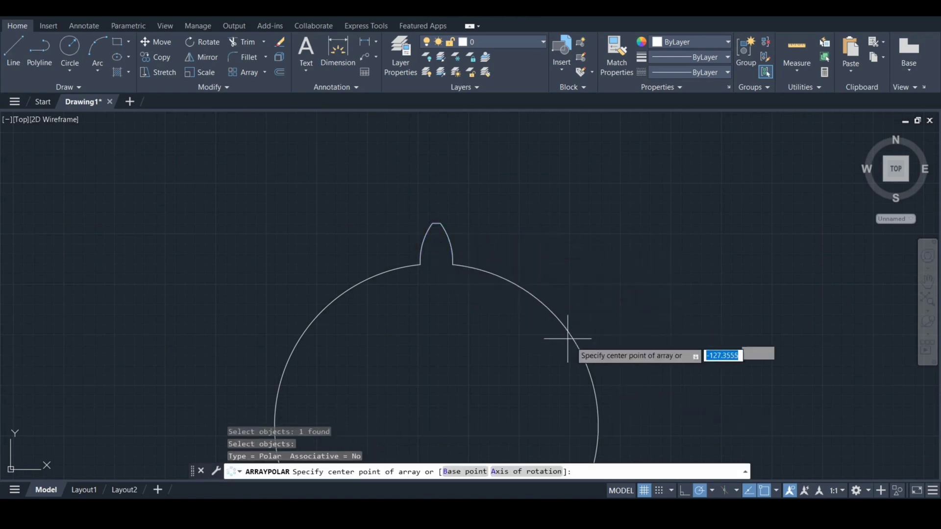
{"action": "left_click", "coordinate": [436, 427]}
{"action": "scroll", "coordinate": [515, 302], "scroll_direction": "down", "scroll_amount": 4}
{"action": "middle_click_drag", "start_coordinate": [515, 374], "coordinate": [504, 321]}
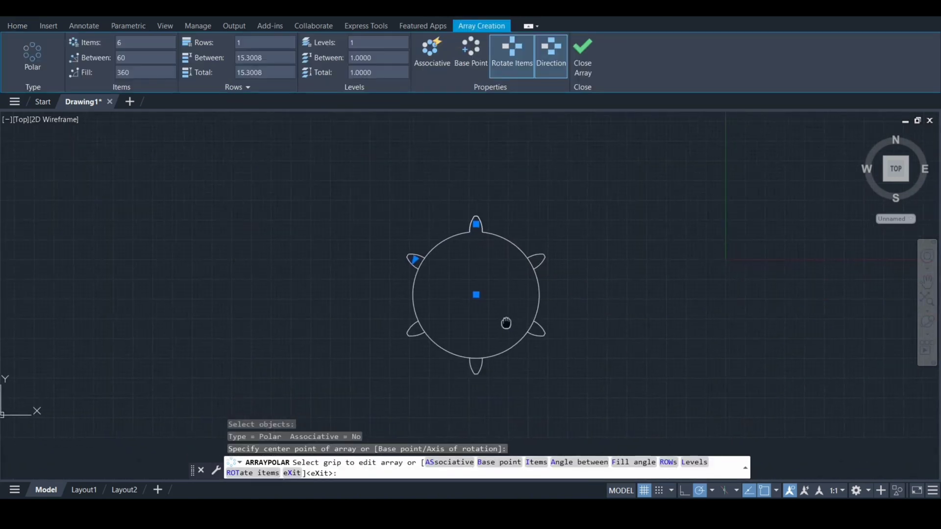
{"action": "scroll", "coordinate": [504, 315], "scroll_direction": "up", "scroll_amount": 2}
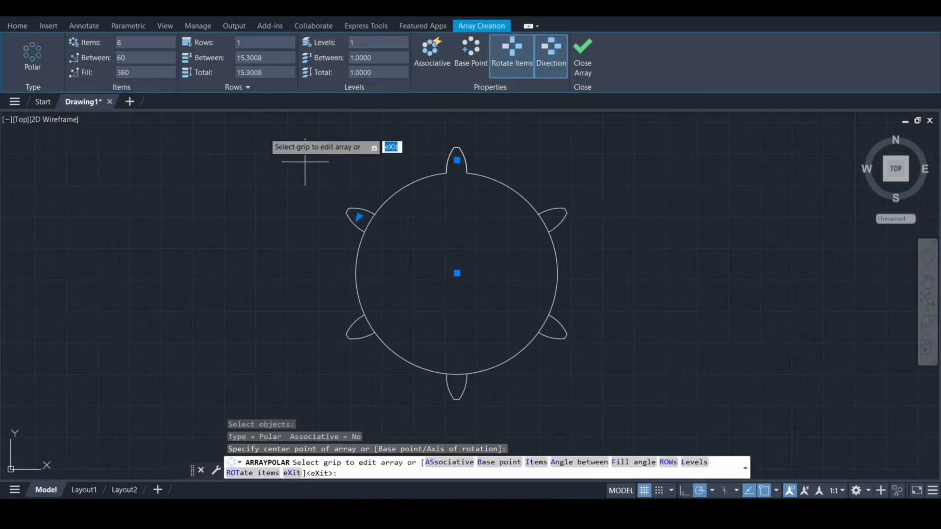
Set the polar array to 16 items and finish it
{"action": "left_click", "coordinate": [132, 42]}
{"action": "type", "text": "16"}
{"action": "key", "text": "Return"}
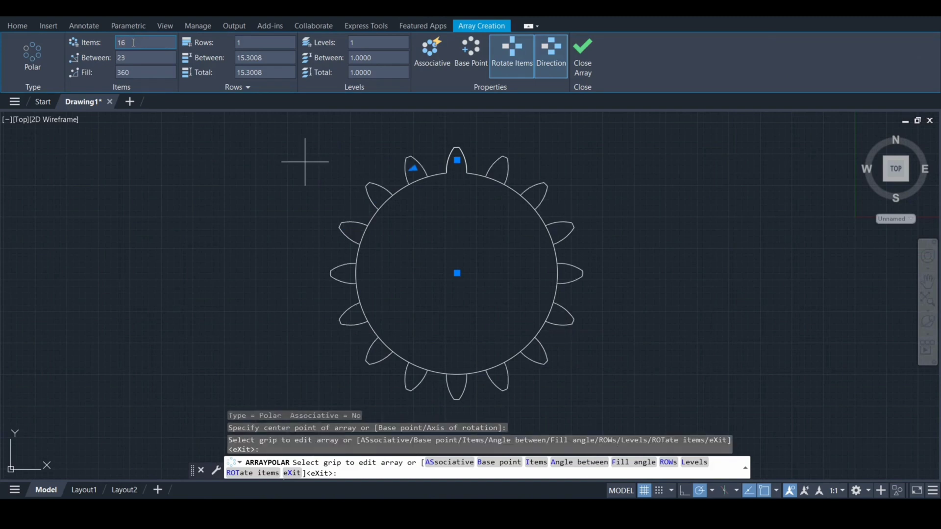
{"action": "key", "text": "Return"}
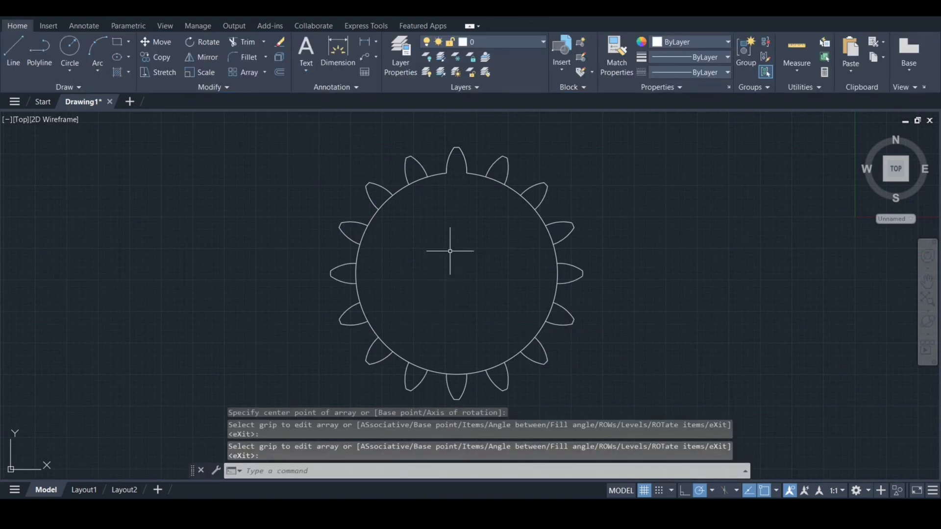
Trim away the inner circle's segments beneath all the arrayed teeth to open each tooth base
{"action": "key", "text": "Return"}
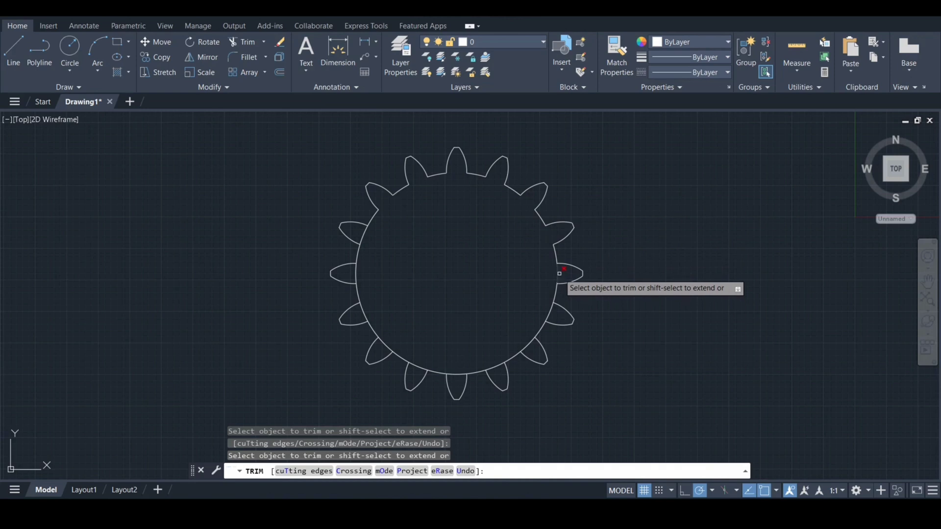
{"action": "left_click", "coordinate": [551, 311]}
{"action": "left_click", "coordinate": [530, 343]}
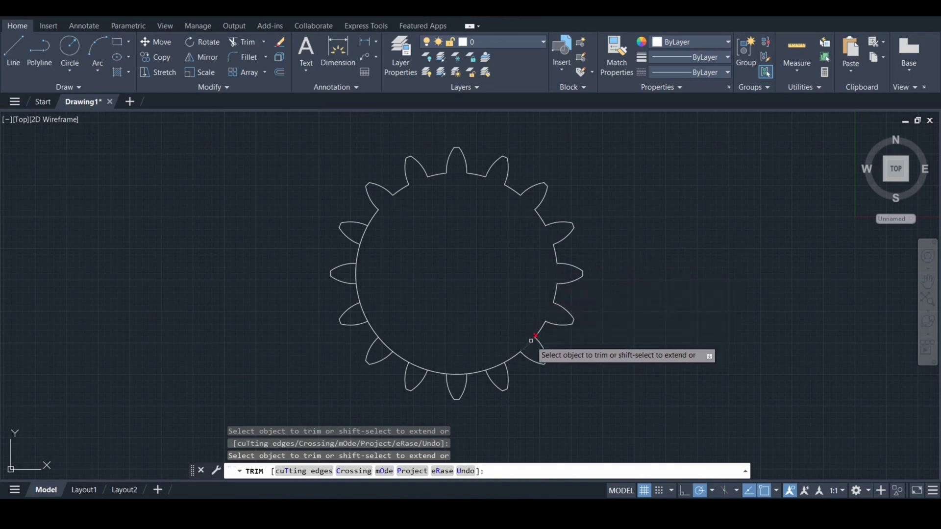
{"action": "left_click", "coordinate": [497, 365]}
{"action": "left_click", "coordinate": [455, 374]}
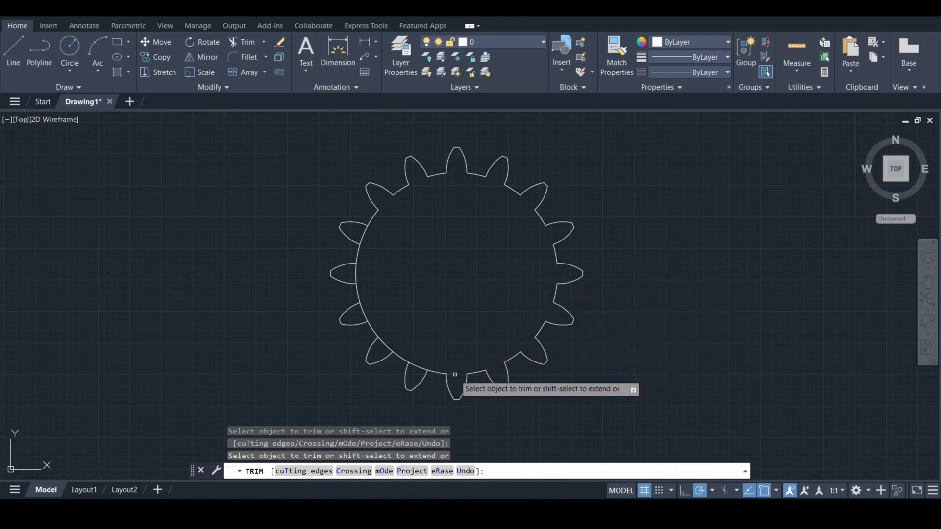
{"action": "left_click", "coordinate": [419, 367]}
{"action": "left_click", "coordinate": [381, 345]}
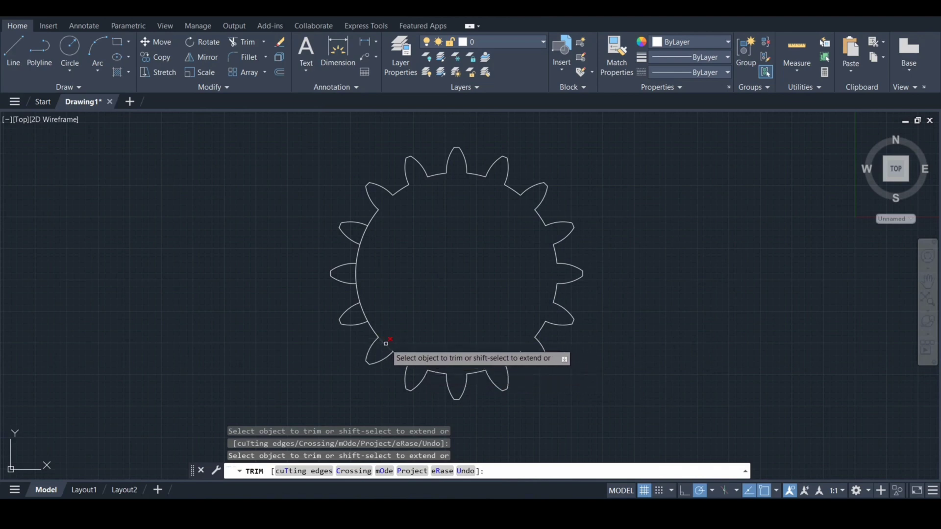
{"action": "left_click", "coordinate": [367, 310]}
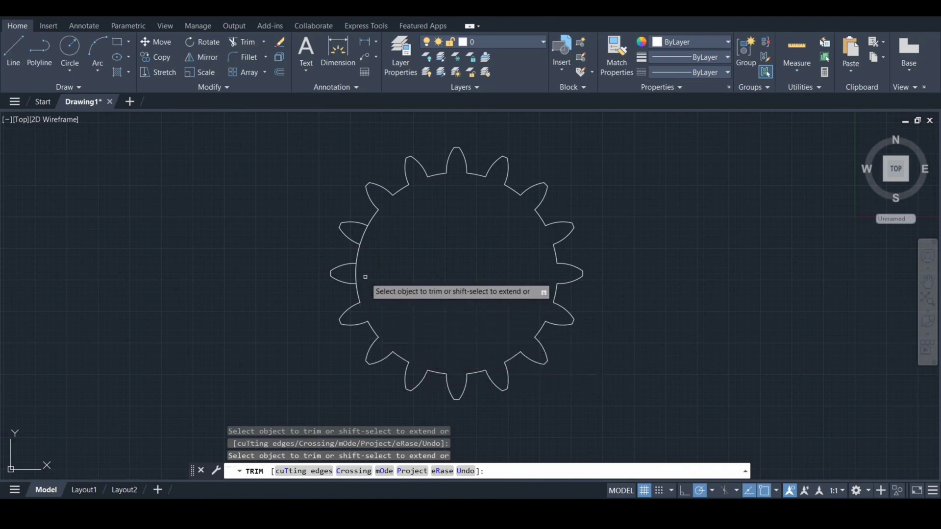
{"action": "left_click", "coordinate": [356, 274]}
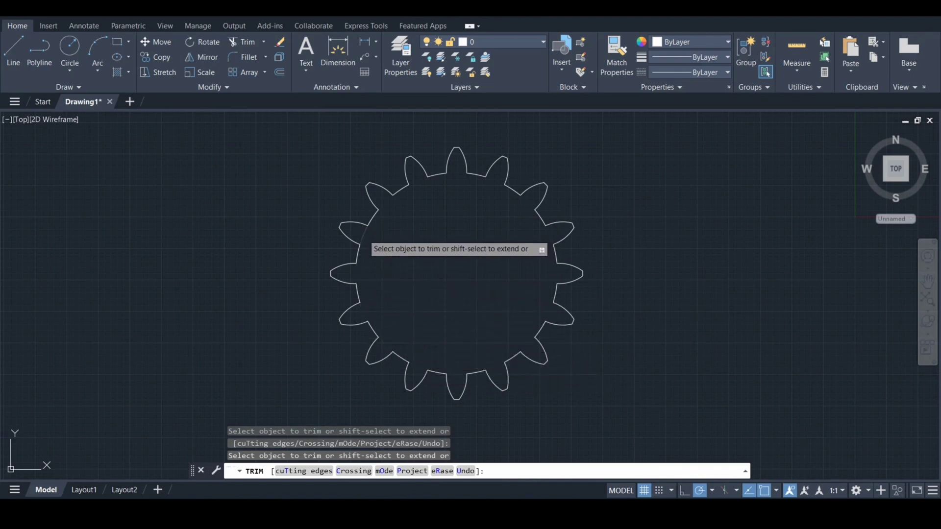
{"action": "left_click", "coordinate": [363, 235]}
{"action": "key", "text": "Return"}
Join all teeth and the remaining circle arcs into a single gear outline polyline
{"action": "key", "text": "Return"}
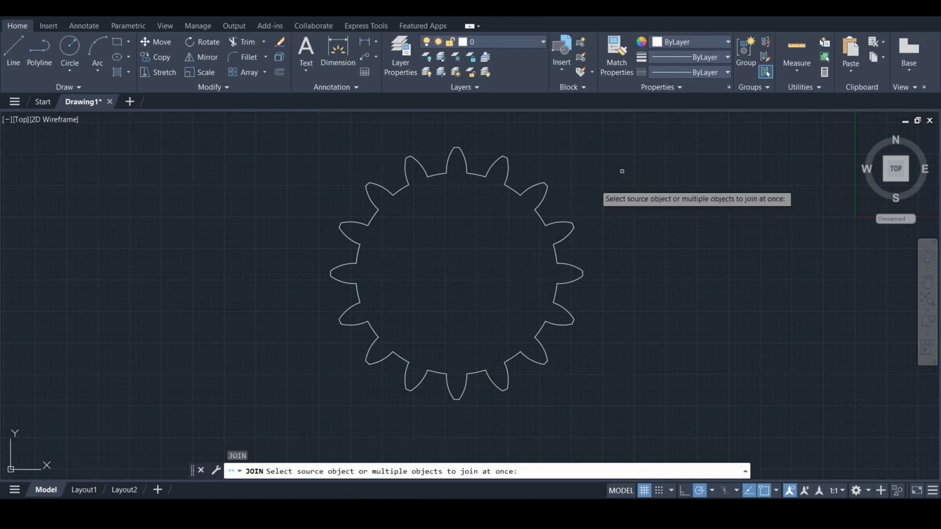
{"action": "left_click", "coordinate": [634, 125]}
{"action": "left_click", "coordinate": [315, 402]}
{"action": "key", "text": "Return"}
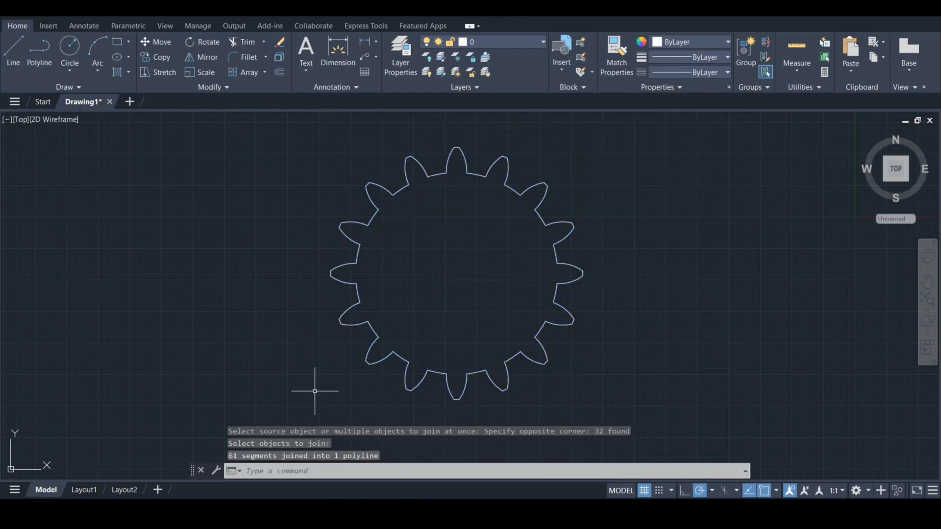
Switch the model view to SW Isometric, keeping the whole gear outline in sight
{"action": "left_click", "coordinate": [22, 120]}
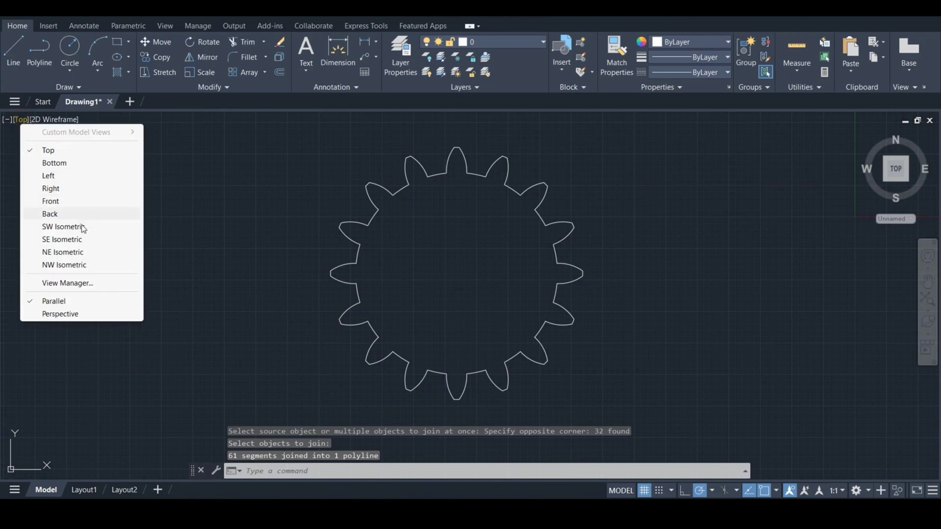
{"action": "left_click", "coordinate": [47, 225]}
{"action": "scroll", "coordinate": [217, 242], "scroll_direction": "down", "scroll_amount": 2}
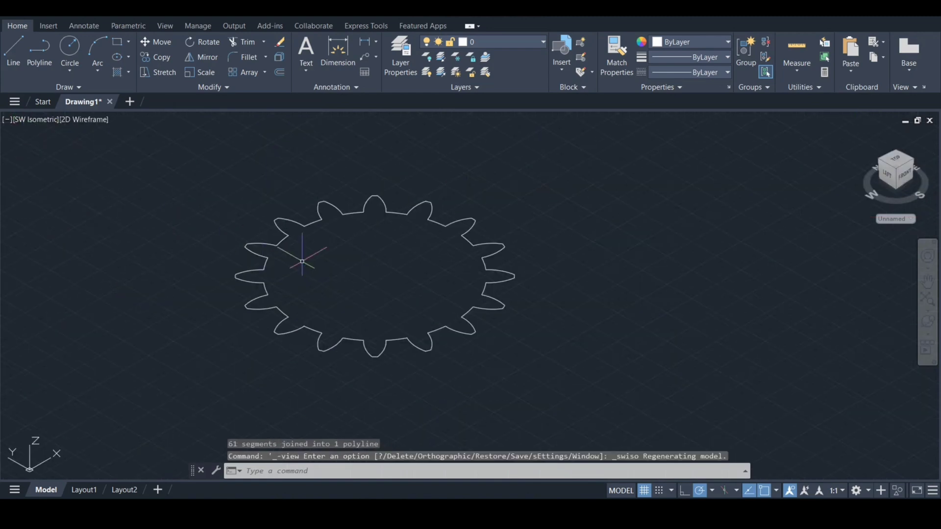
{"action": "middle_click_drag", "start_coordinate": [364, 261], "coordinate": [439, 306]}
Draw a 20-unit line straight up along Z from the centre of the gear outline
{"action": "type", "text": "l"}
{"action": "key", "text": "Return"}
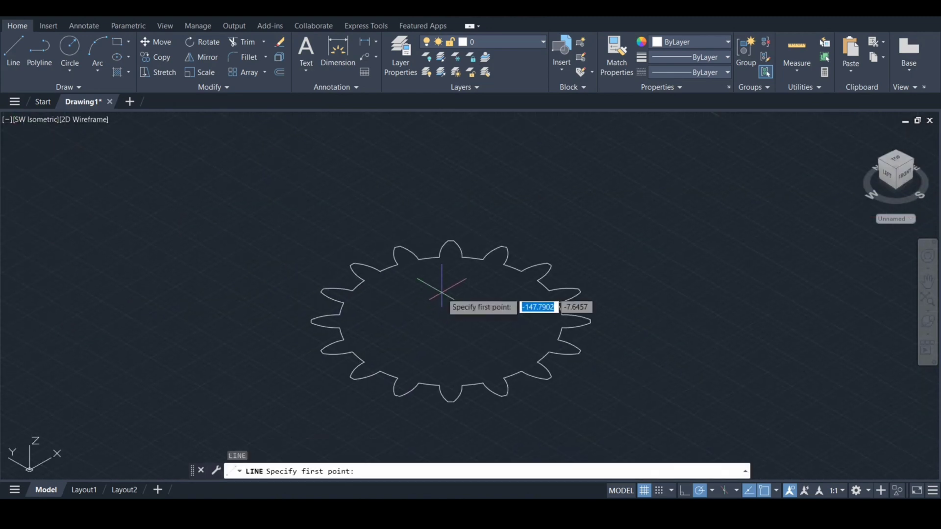
{"action": "left_click", "coordinate": [451, 321]}
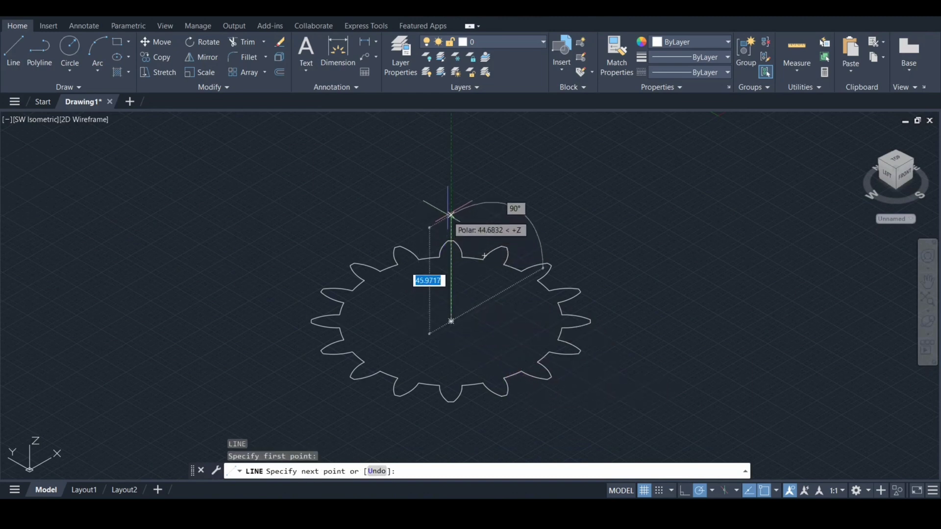
{"action": "type", "text": "20"}
{"action": "key", "text": "Return"}
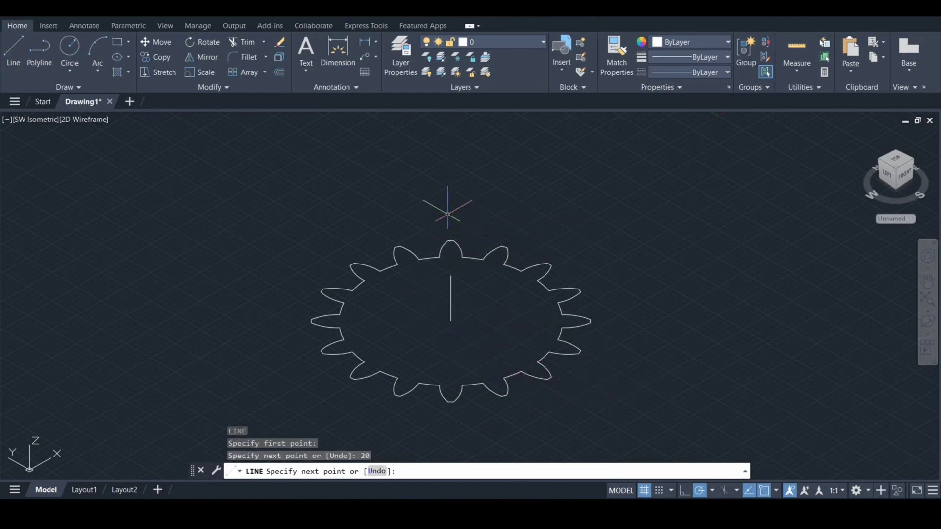
{"action": "key", "text": "Escape"}
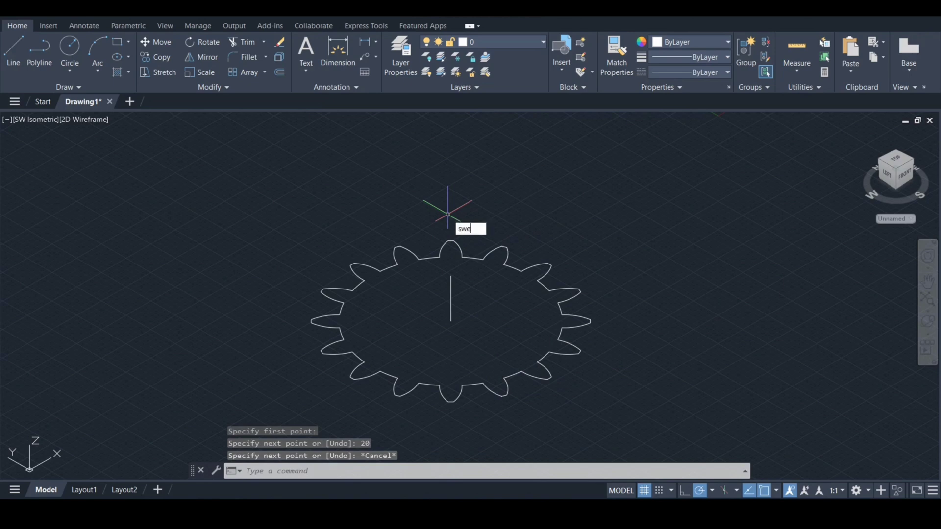
Sweep the gear outline along the vertical line into a solid and display it in the Realistic visual style
{"action": "type", "text": "SWEEP"}
{"action": "key", "text": "Return"}
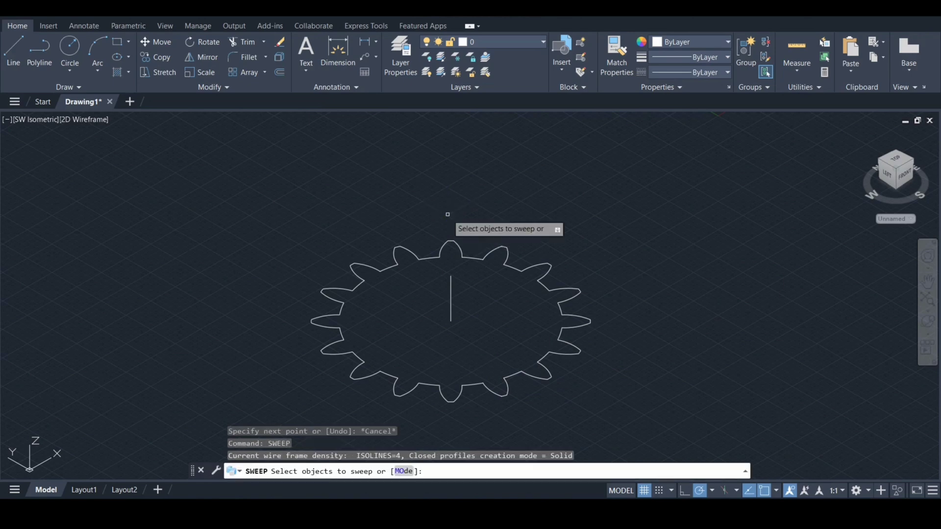
{"action": "left_click", "coordinate": [480, 256]}
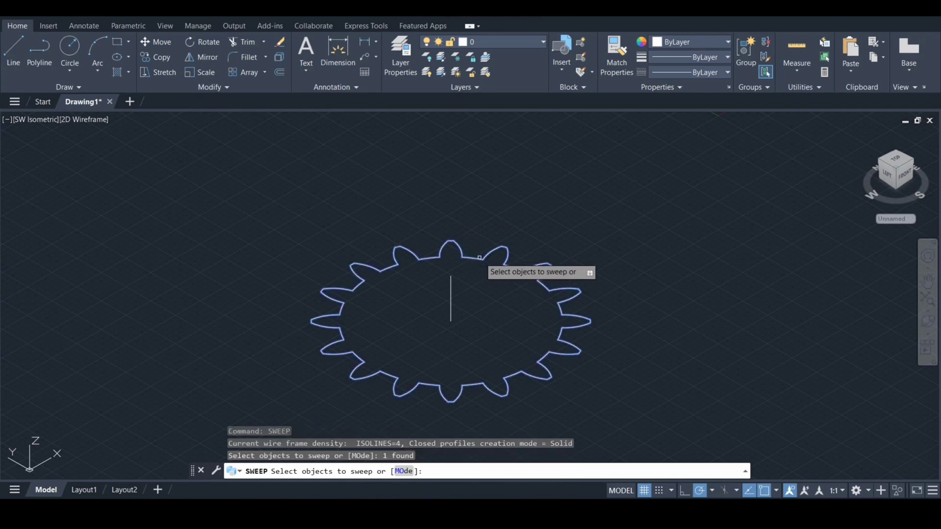
{"action": "key", "text": "Return"}
{"action": "left_click", "coordinate": [450, 301]}
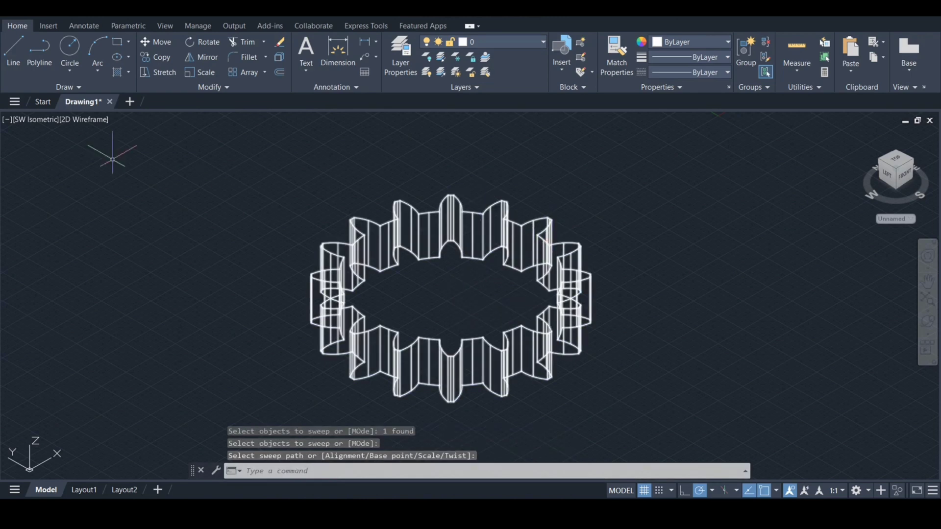
{"action": "left_click", "coordinate": [90, 122]}
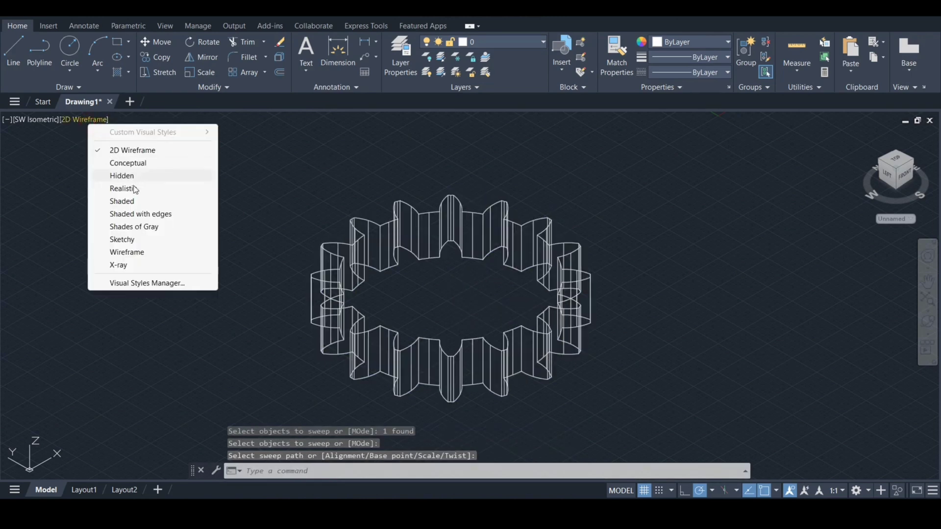
{"action": "left_click", "coordinate": [156, 189]}
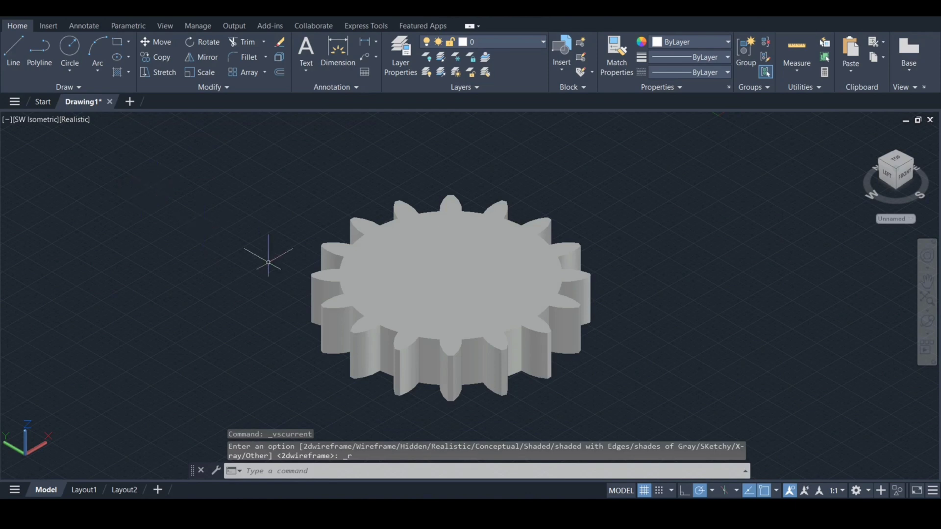
Set the swept gear solid's scale along path to 0.6 in its properties, and deselect the solid
{"action": "left_click", "coordinate": [406, 281]}
{"action": "right_click", "coordinate": [531, 255]}
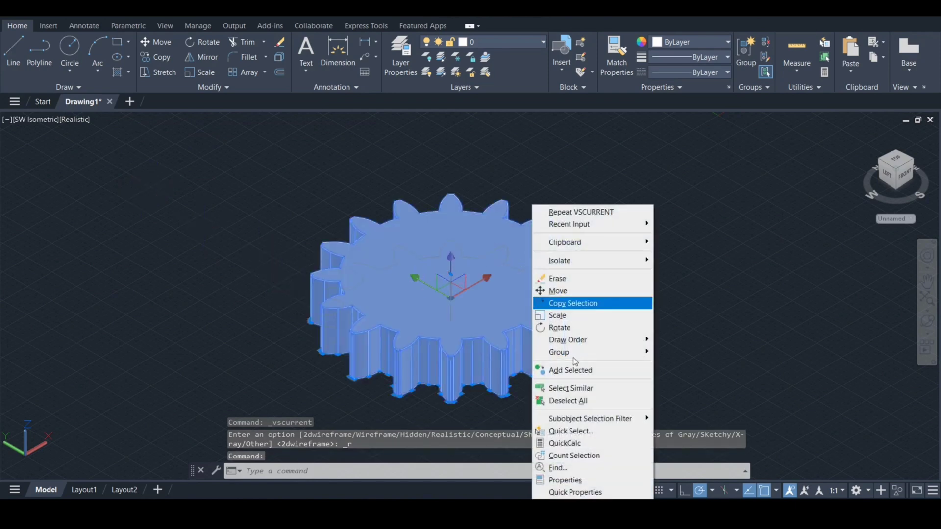
{"action": "left_click", "coordinate": [564, 485]}
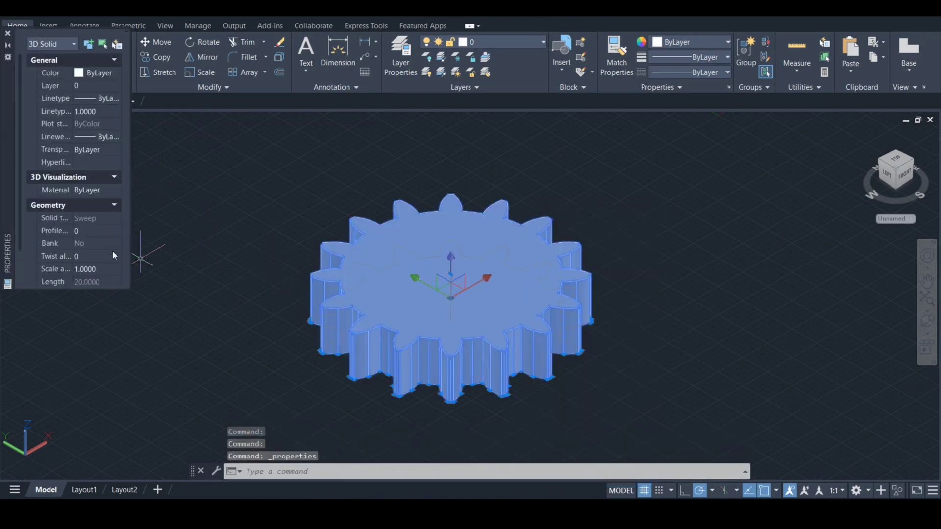
{"action": "left_click", "coordinate": [105, 265]}
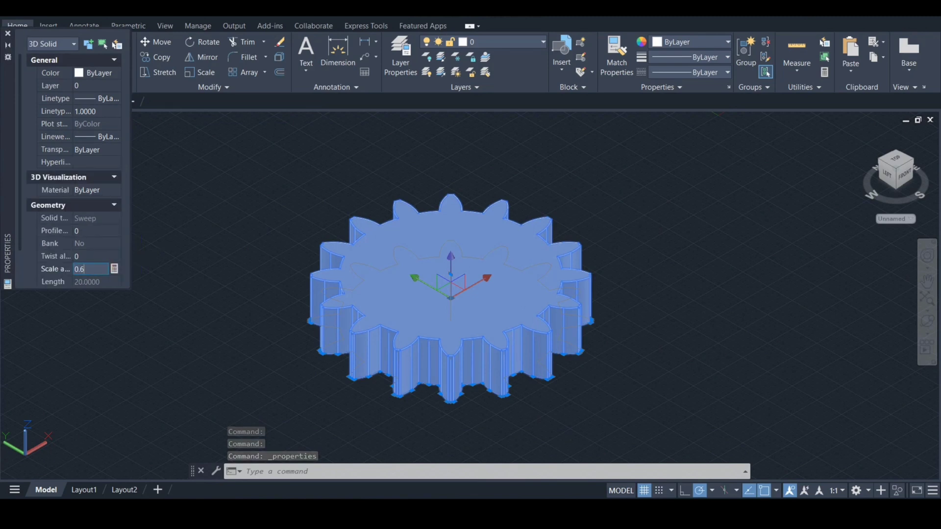
{"action": "key", "text": "Return"}
{"action": "left_click", "coordinate": [8, 32]}
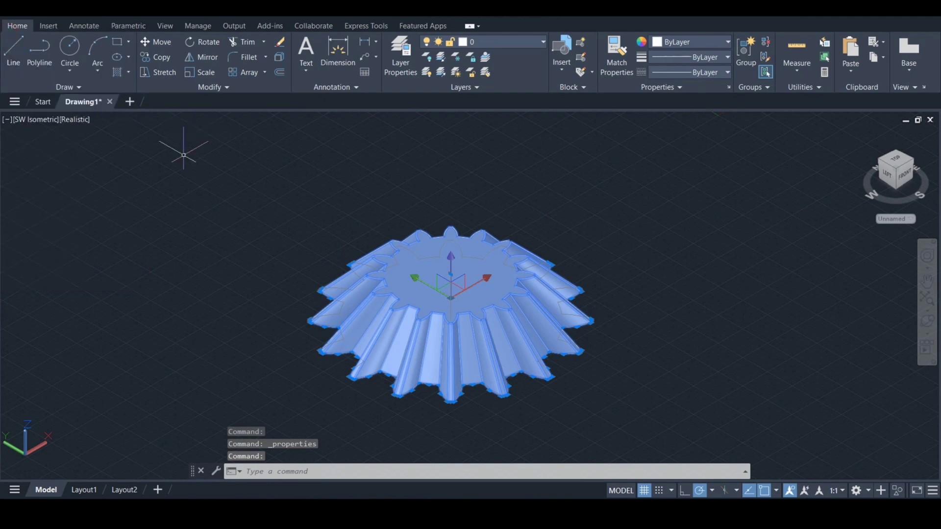
{"action": "key", "text": "Escape"}
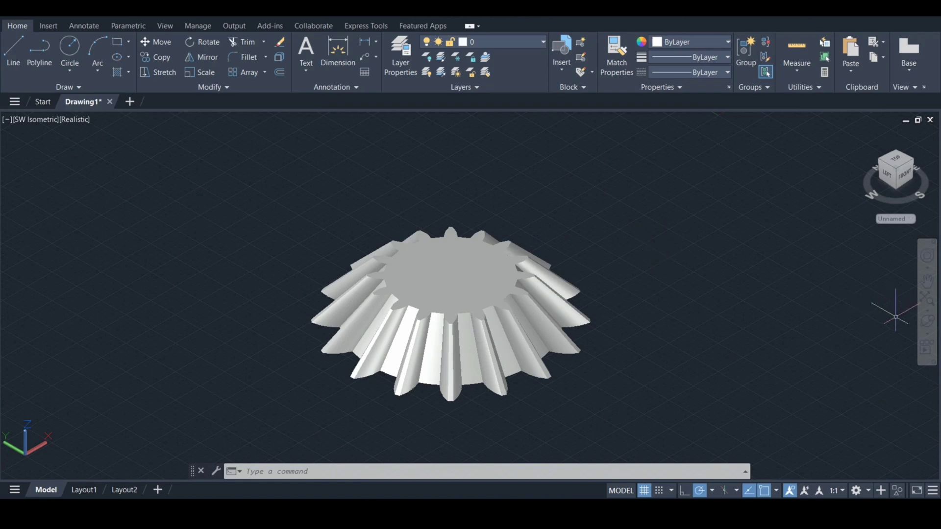
Turn the model to the Bottom view, facing the gear's wide end squarely, and switch off the grid
{"action": "left_click", "coordinate": [927, 321]}
{"action": "left_click_drag", "start_coordinate": [458, 367], "coordinate": [523, 233]}
{"action": "key", "text": "Escape"}
{"action": "left_click", "coordinate": [895, 161]}
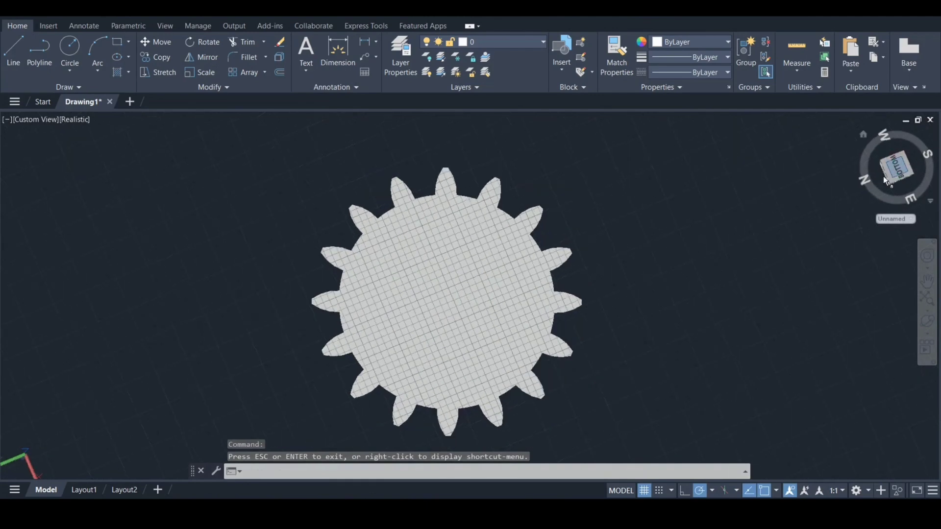
{"action": "key", "text": "F7"}
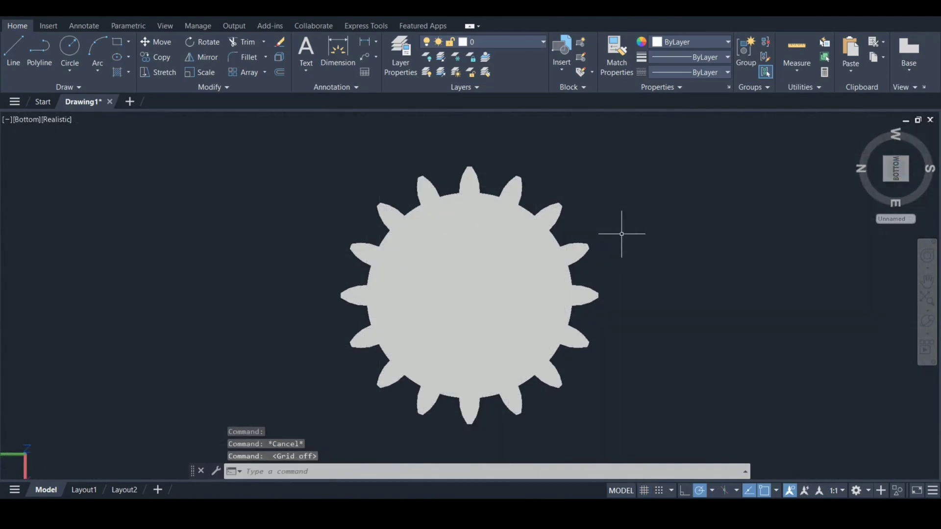
Align the UCS with the current view so its XY plane is parallel to the gear's wide face
{"action": "type", "text": "ucs"}
{"action": "key", "text": "Return"}
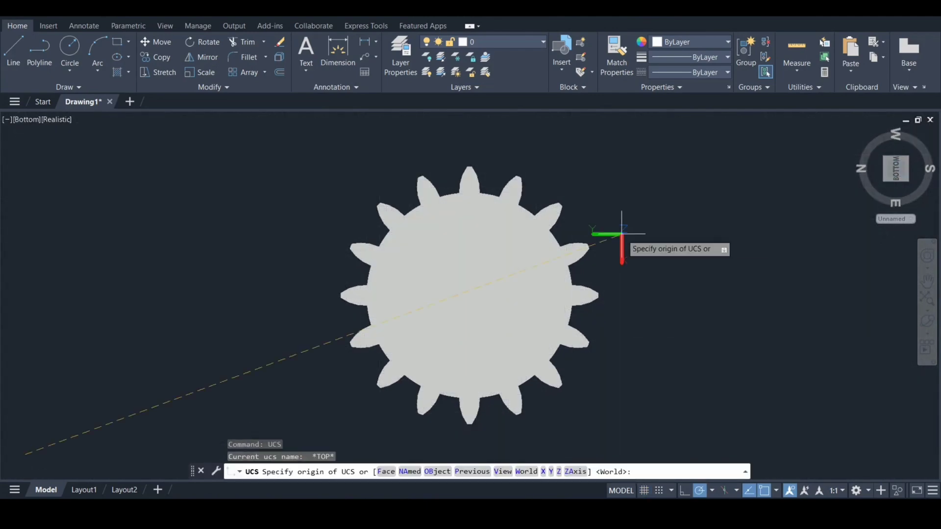
{"action": "type", "text": "v"}
{"action": "key", "text": "Return"}
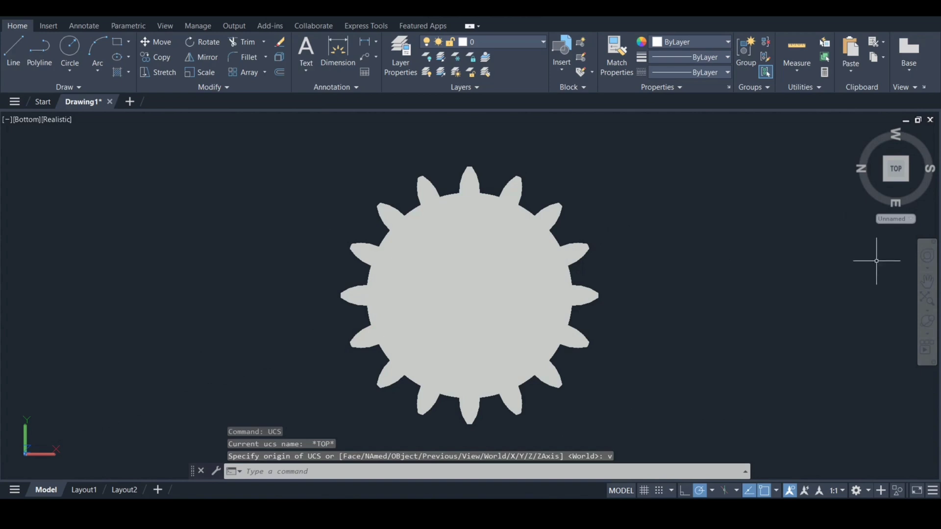
Draw a circle of radius 50 centred on the gear's wide face
{"action": "left_click", "coordinate": [928, 321]}
{"action": "left_click_drag", "start_coordinate": [498, 328], "coordinate": [507, 197]}
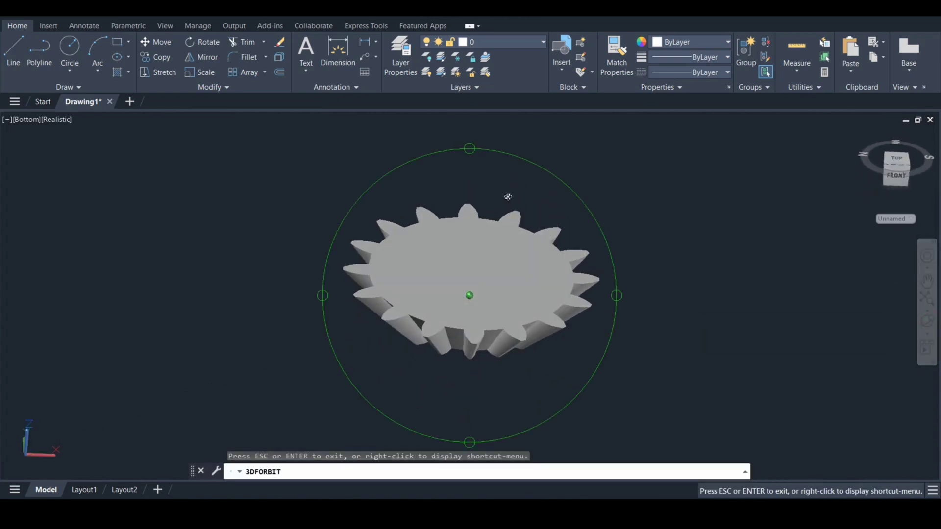
{"action": "left_click_drag", "start_coordinate": [483, 241], "coordinate": [481, 237]}
{"action": "key", "text": "Escape"}
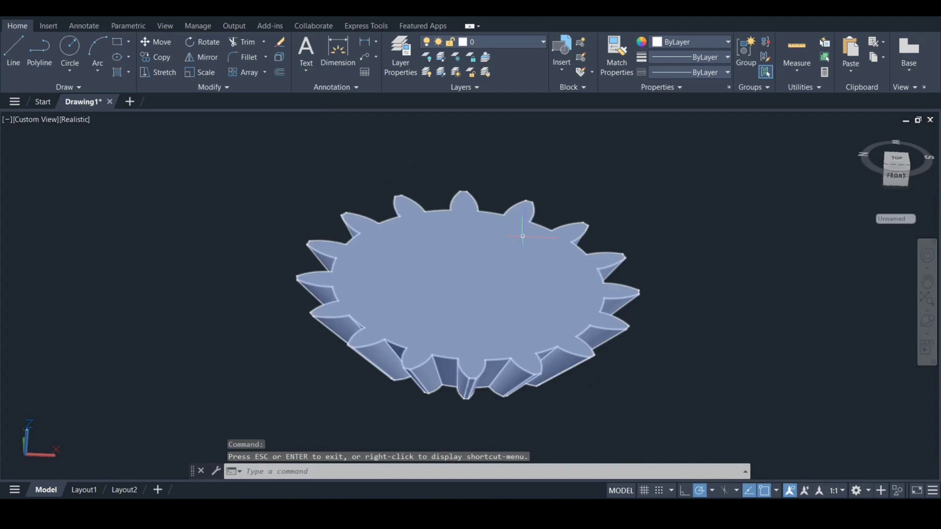
{"action": "type", "text": "c"}
{"action": "key", "text": "Return"}
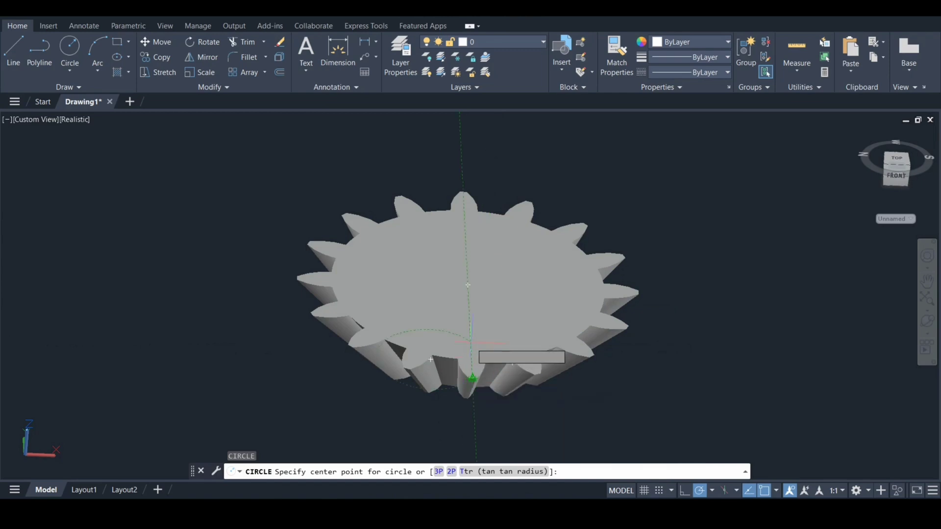
{"action": "left_click", "coordinate": [468, 285]}
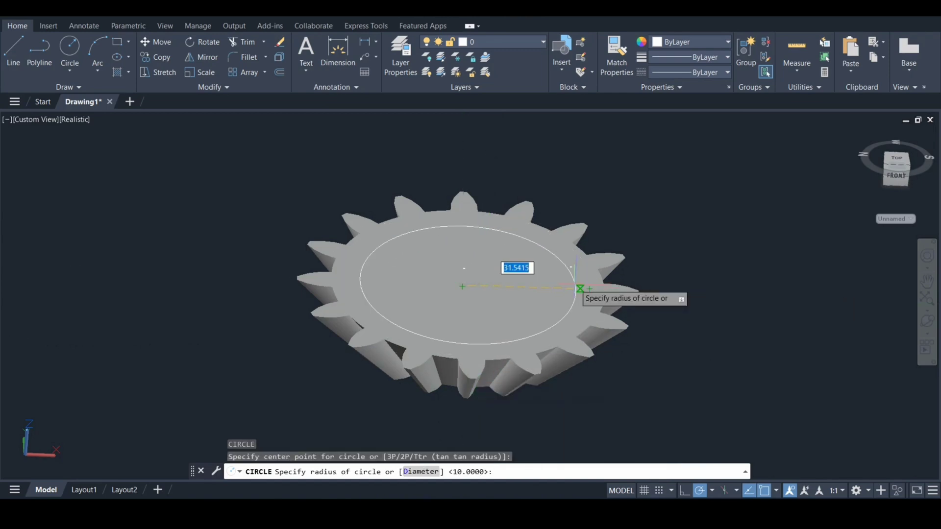
{"action": "type", "text": "50"}
{"action": "key", "text": "Return"}
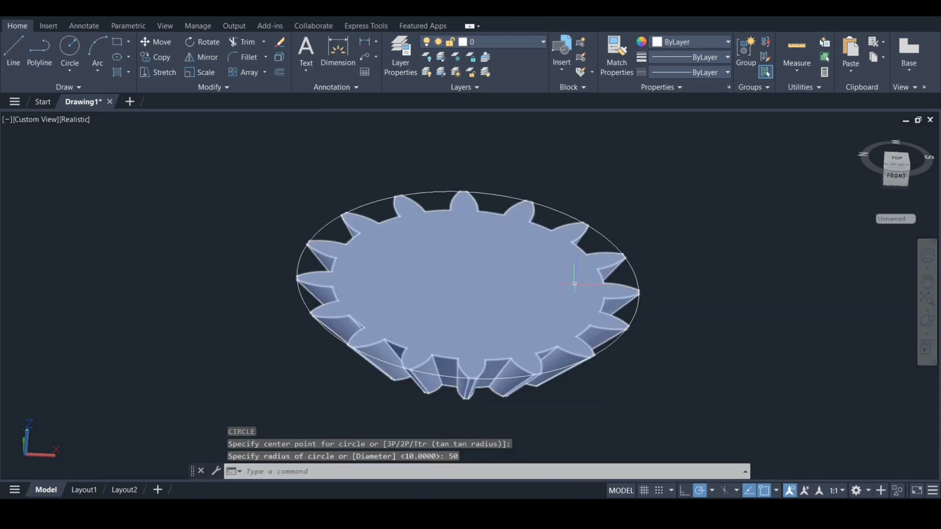
Draw a concentric circle of radius 35 from the same centre on the wide face
{"action": "key", "text": "Return"}
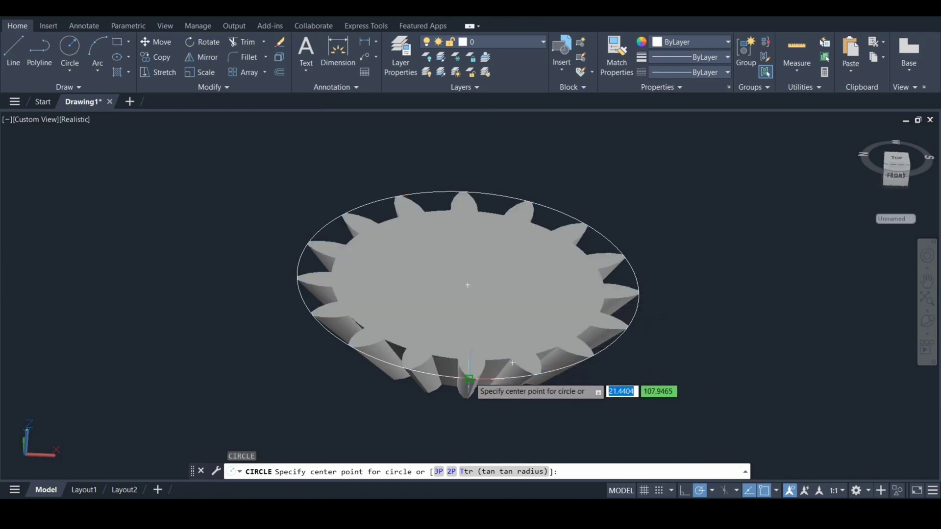
{"action": "left_click", "coordinate": [468, 285]}
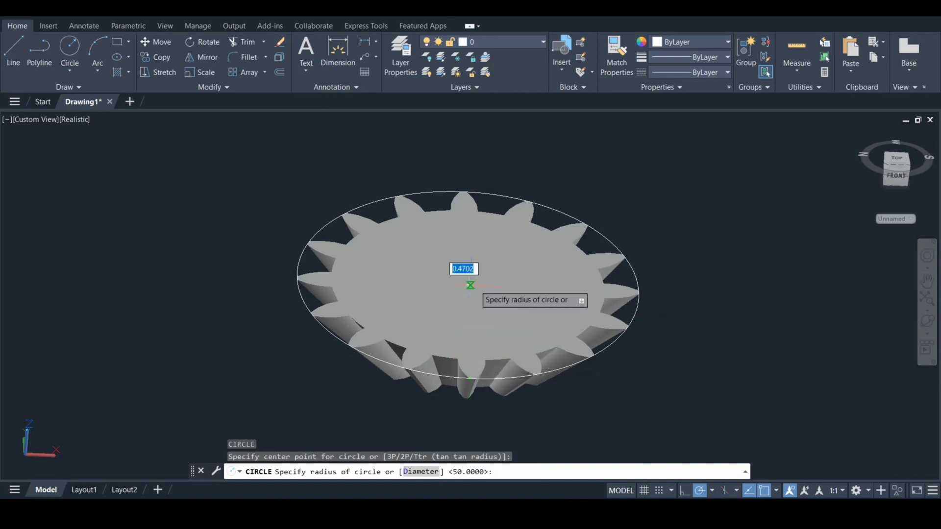
{"action": "type", "text": "35"}
{"action": "key", "text": "Return"}
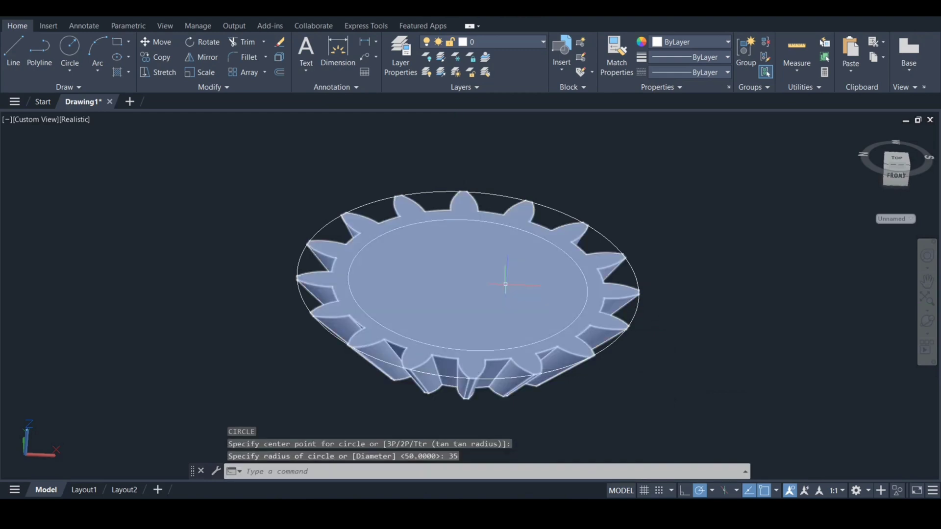
Hide the gear solid, leaving only the two concentric circles displayed
{"action": "left_click", "coordinate": [590, 257]}
{"action": "right_click", "coordinate": [591, 258]}
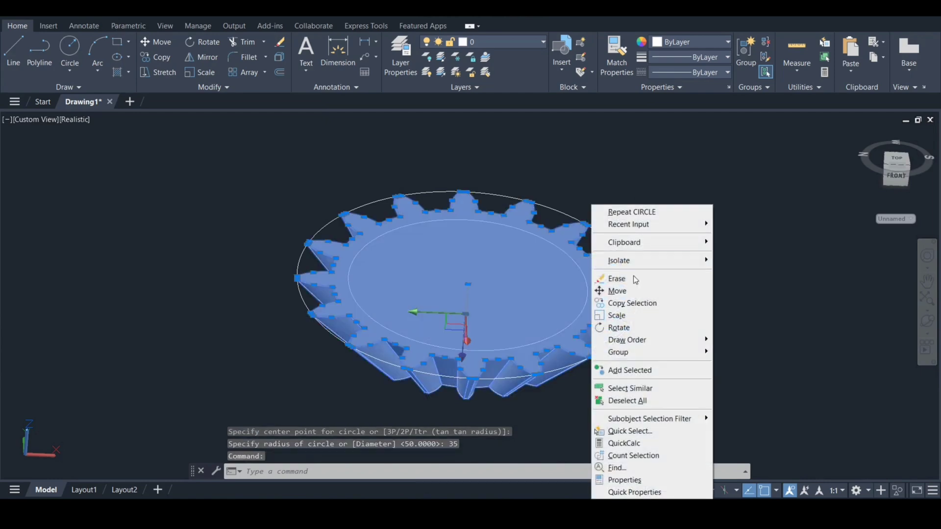
{"action": "mouse_move", "coordinate": [659, 265]}
{"action": "left_click", "coordinate": [765, 273]}
Presspull the outer circle 5 units into a flat disc
{"action": "middle_click_drag", "start_coordinate": [707, 250], "coordinate": [658, 219], "text": "shift"}
{"action": "type", "text": "p"}
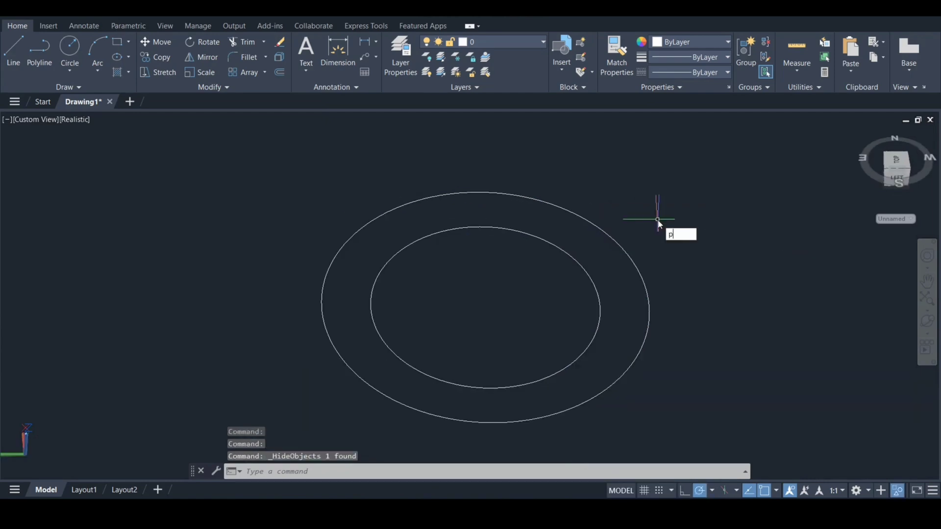
{"action": "key", "text": "Down"}
{"action": "key", "text": "Return"}
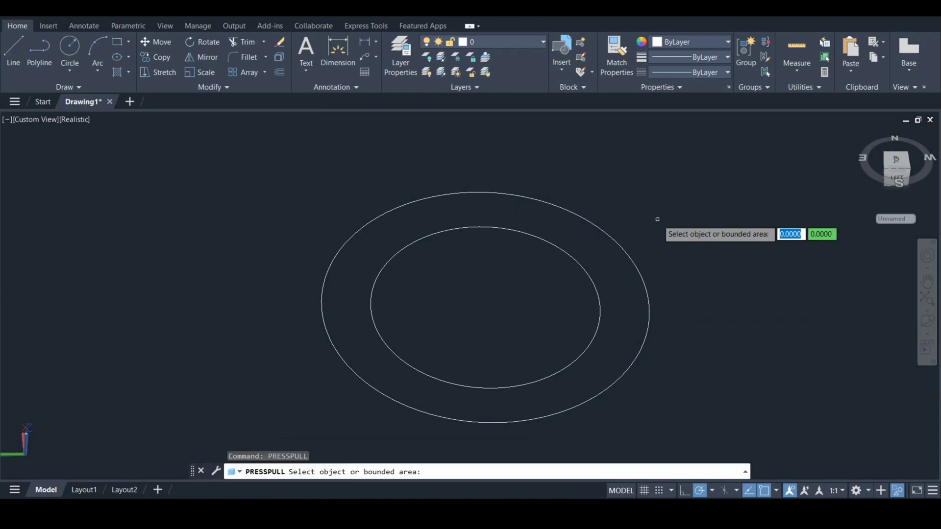
{"action": "left_click", "coordinate": [648, 287]}
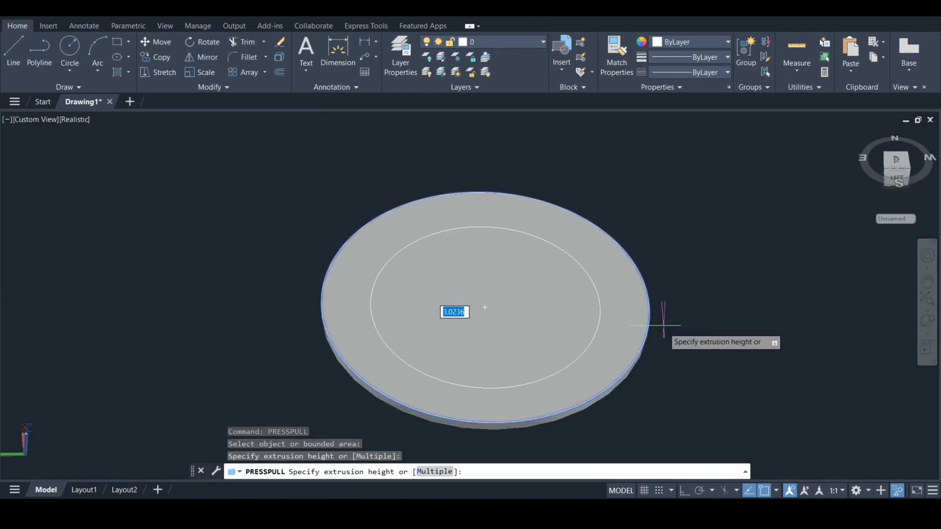
{"action": "type", "text": "5"}
{"action": "key", "text": "Return"}
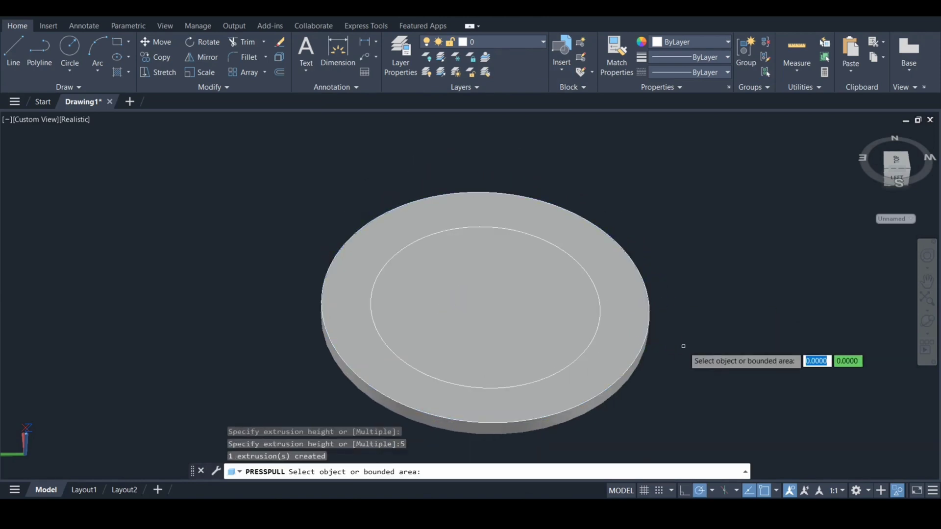
Presspull the inner circle area right through the disc to cut its central hole
{"action": "left_click", "coordinate": [519, 322]}
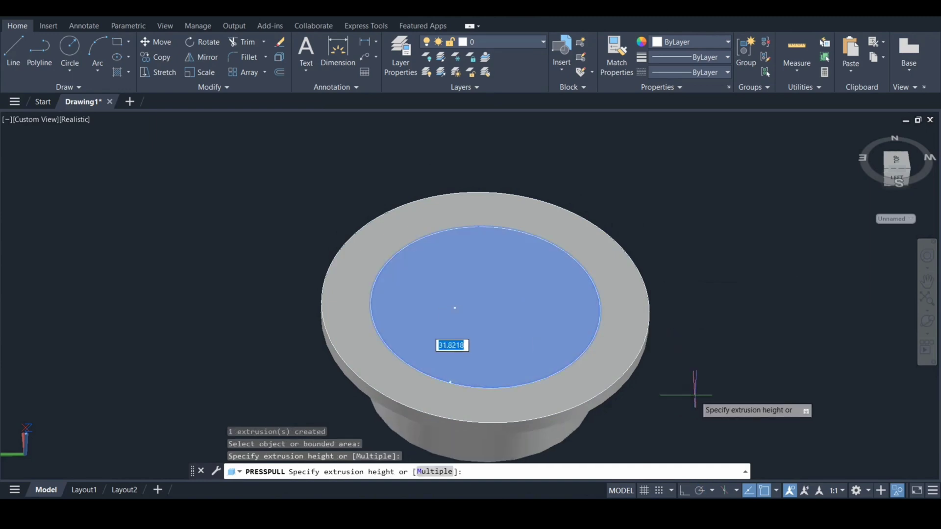
{"action": "left_click", "coordinate": [672, 389]}
{"action": "key", "text": "Return"}
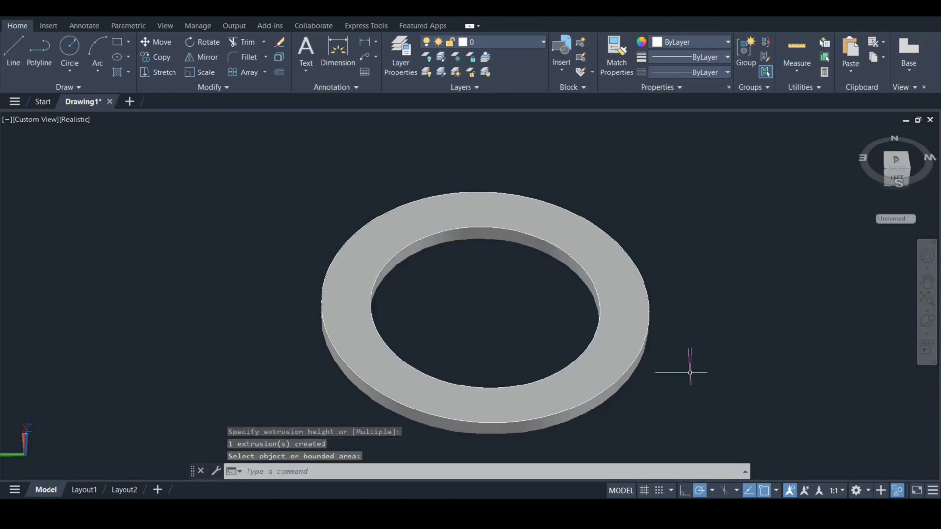
Chamfer the ring's lower inner edge with Chamferedge, using distances 10 and 5
{"action": "type", "text": "cha"}
{"action": "key", "text": "Down"}
{"action": "key", "text": "Return"}
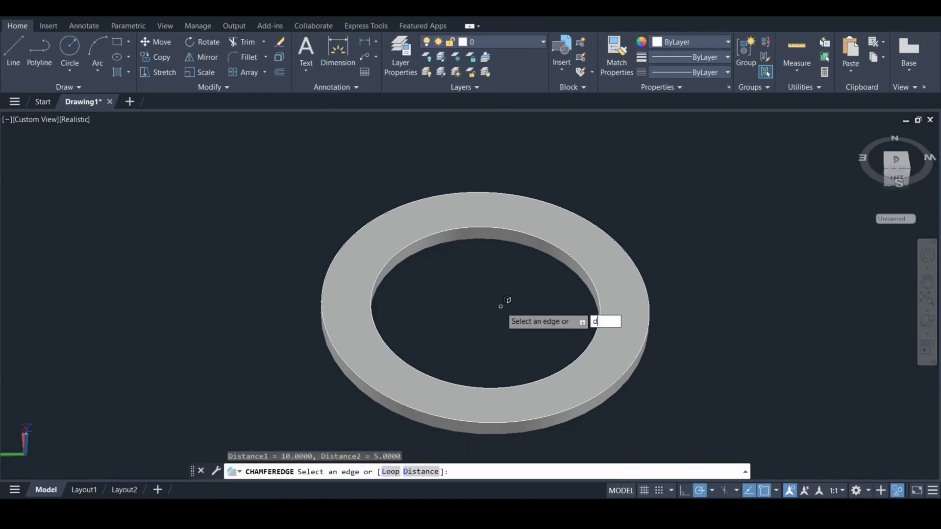
{"action": "key", "text": "Return"}
{"action": "key", "text": "Return"}
{"action": "type", "text": "5"}
{"action": "key", "text": "Return"}
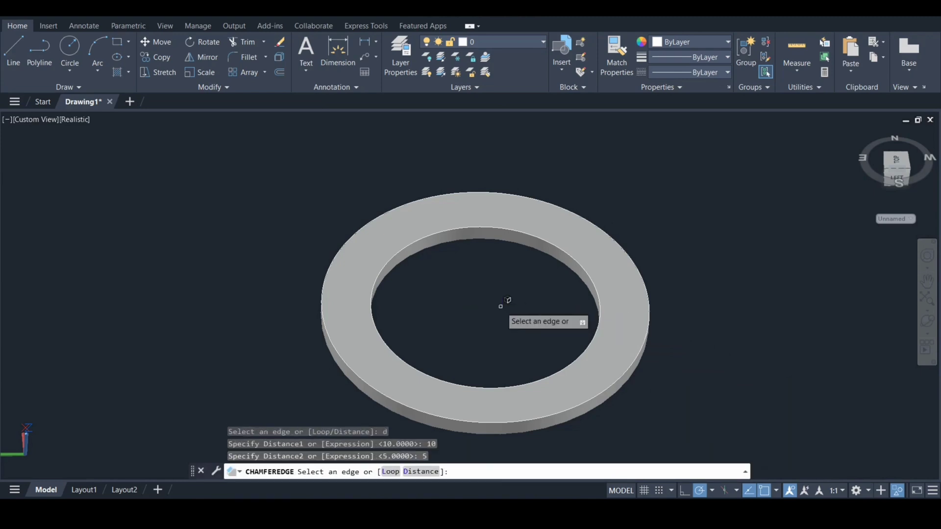
{"action": "left_click", "coordinate": [416, 251]}
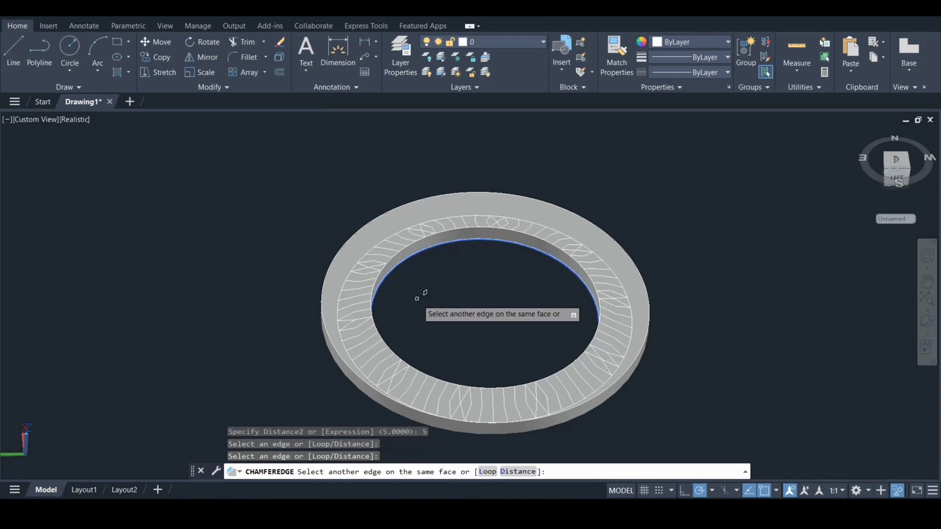
{"action": "key", "text": "Return"}
{"action": "key", "text": "Return"}
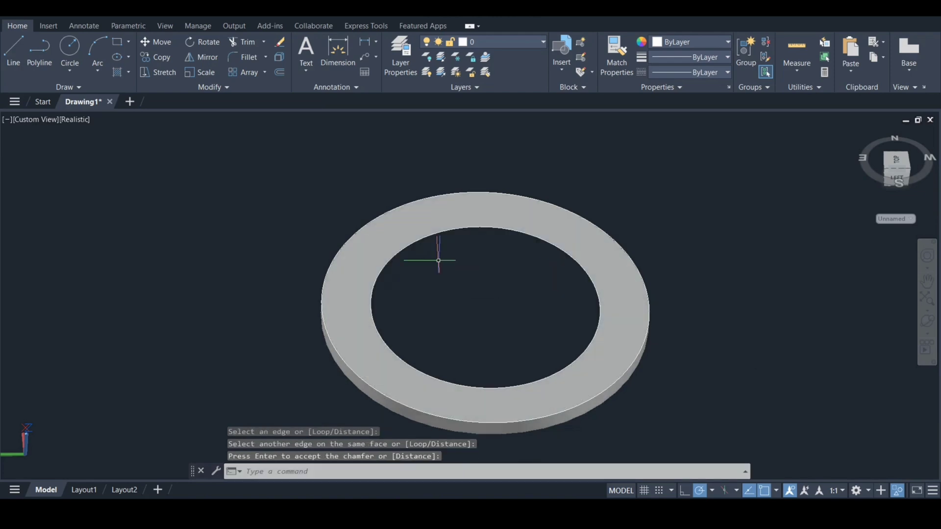
End object isolation to bring back the hidden gear solid
{"action": "right_click", "coordinate": [678, 212]}
{"action": "mouse_move", "coordinate": [716, 267]}
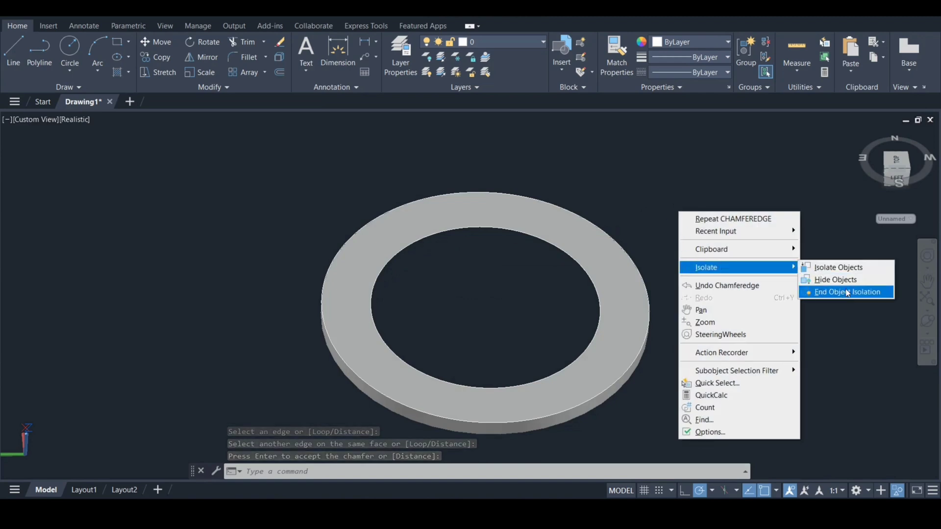
{"action": "left_click", "coordinate": [847, 293]}
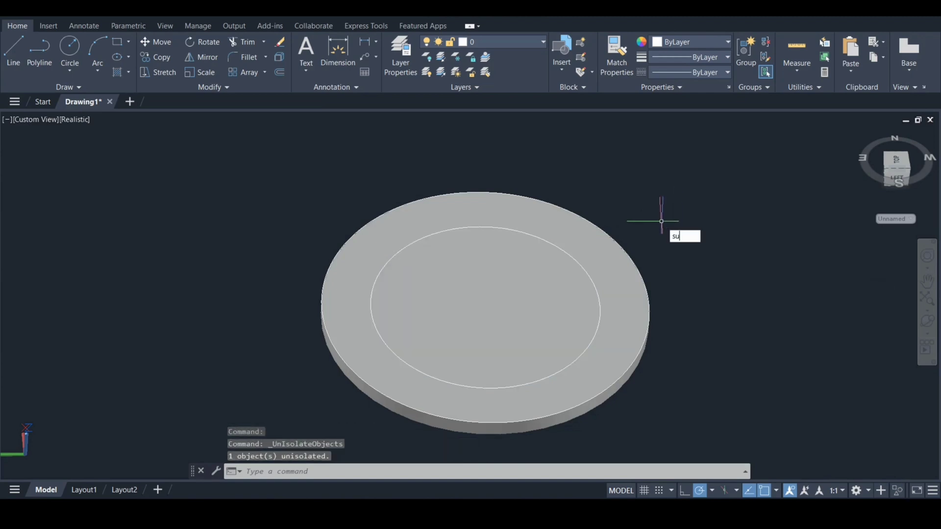
Subtract the chamfered ring from the gear solid to bevel the wide ends of the teeth
{"action": "type", "text": "su"}
{"action": "key", "text": "Return"}
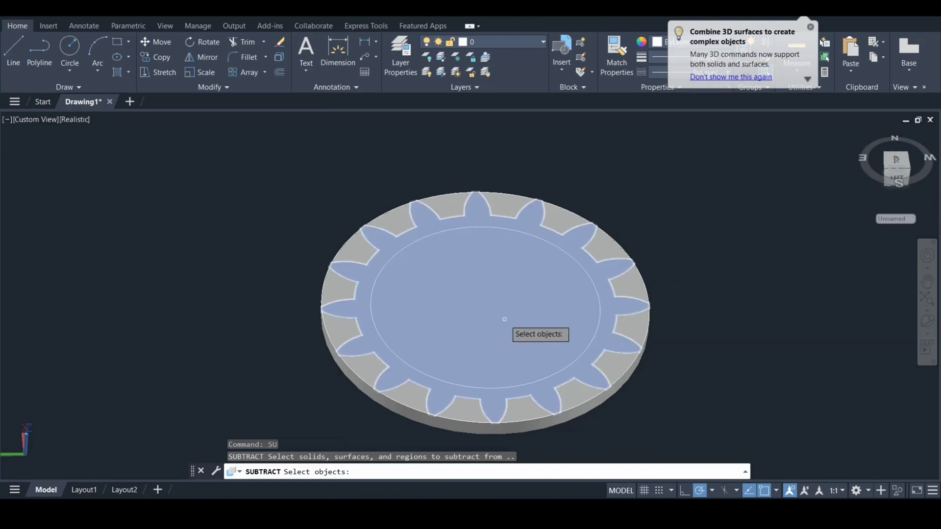
{"action": "left_click", "coordinate": [504, 319]}
{"action": "key", "text": "Return"}
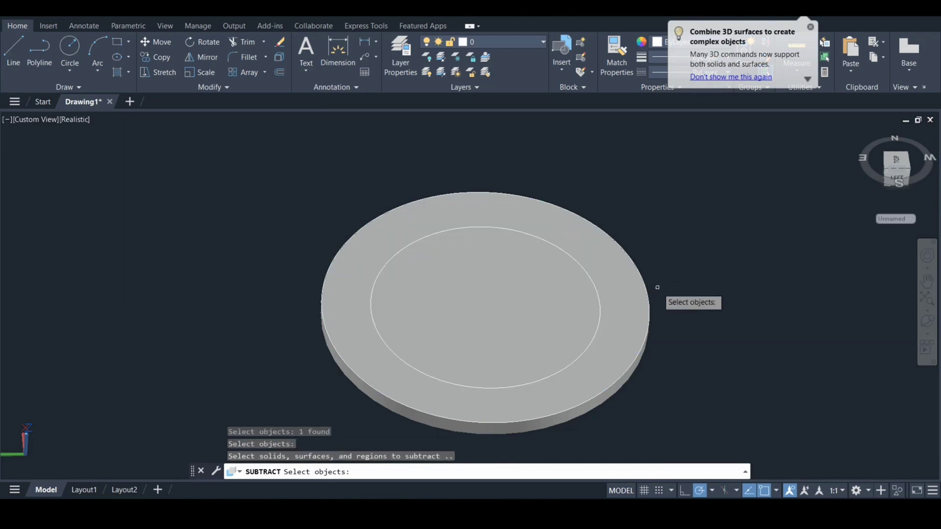
{"action": "left_click", "coordinate": [649, 286]}
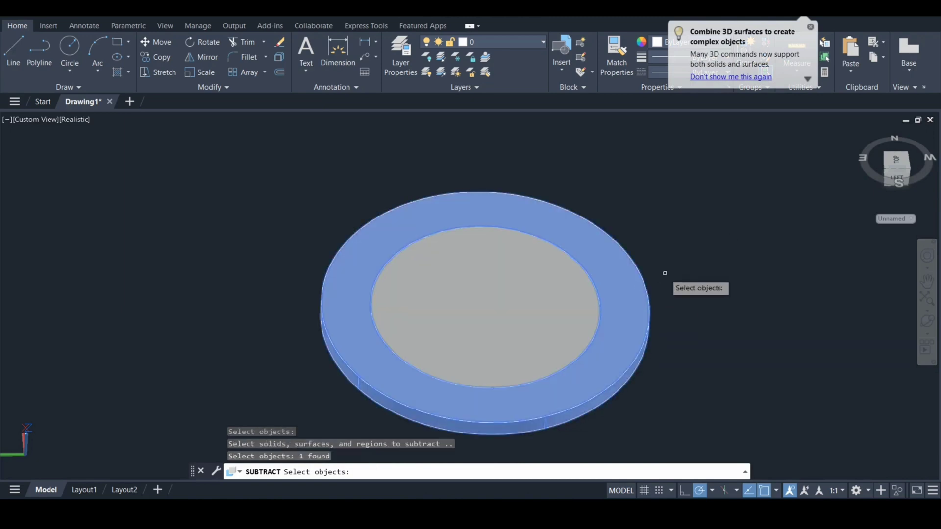
{"action": "key", "text": "Return"}
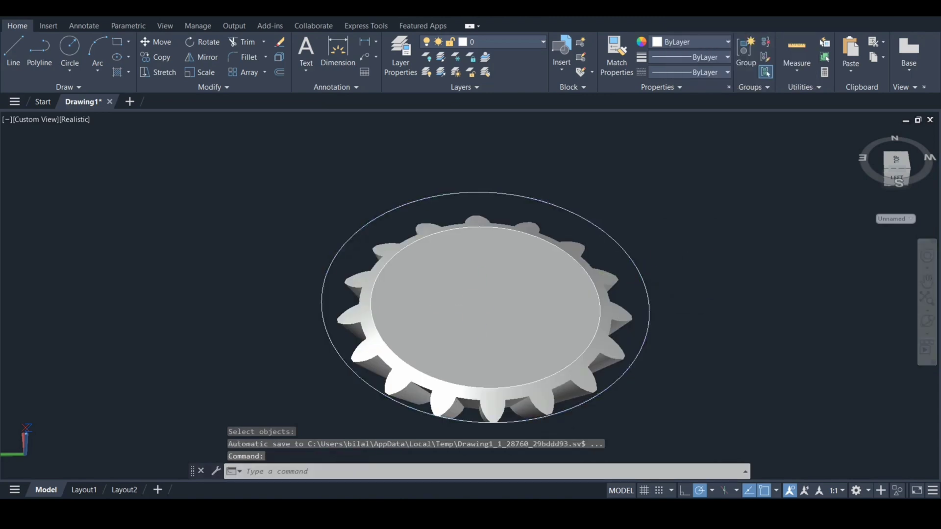
Erase the leftover outer construction circle around the gear
{"action": "left_click", "coordinate": [637, 263]}
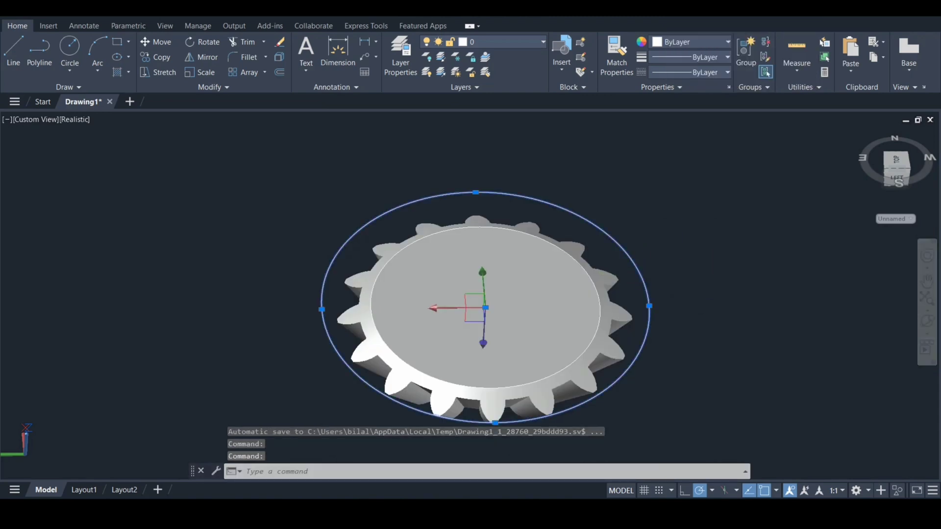
{"action": "type", "text": "e"}
{"action": "key", "text": "Return"}
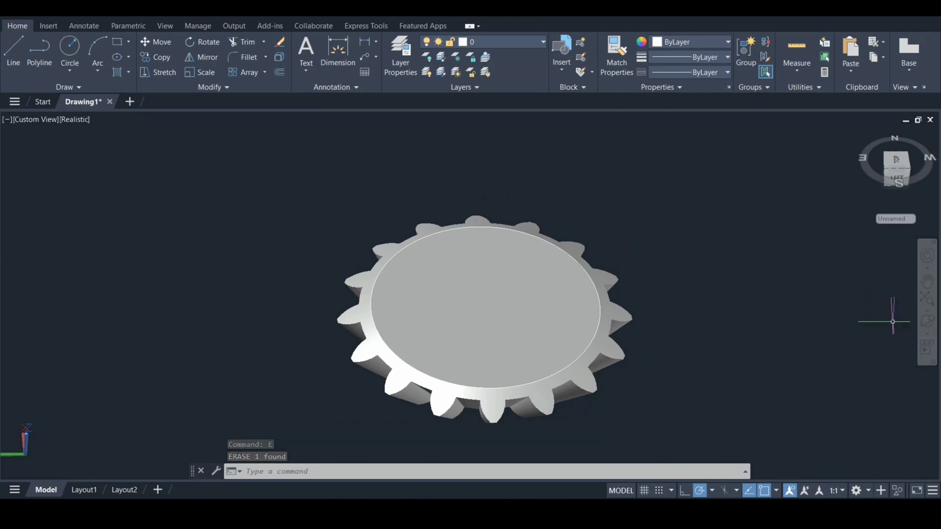
Align the UCS with a straight-on view of the gear's narrow face, and orbit to a close, tilted view of that face
{"action": "left_click", "coordinate": [927, 322]}
{"action": "left_click_drag", "start_coordinate": [527, 388], "coordinate": [444, 230]}
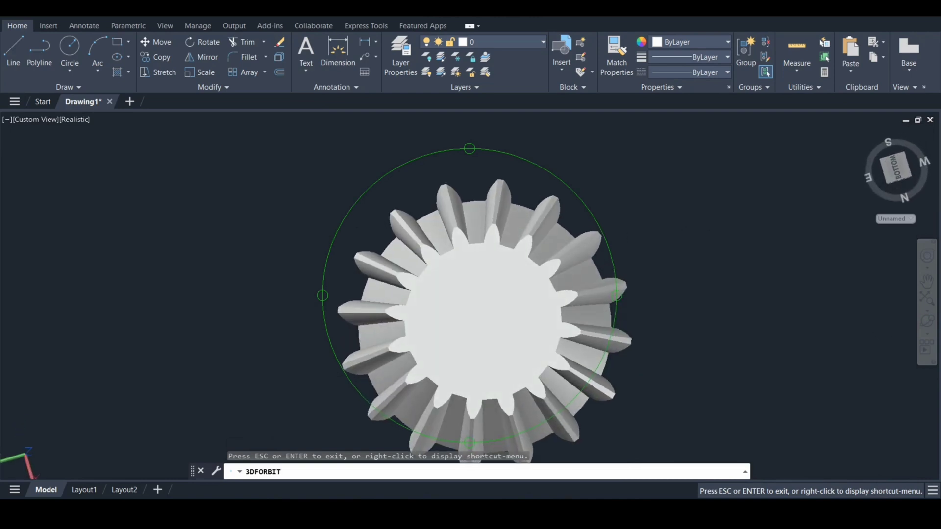
{"action": "key", "text": "Escape"}
{"action": "left_click", "coordinate": [899, 170]}
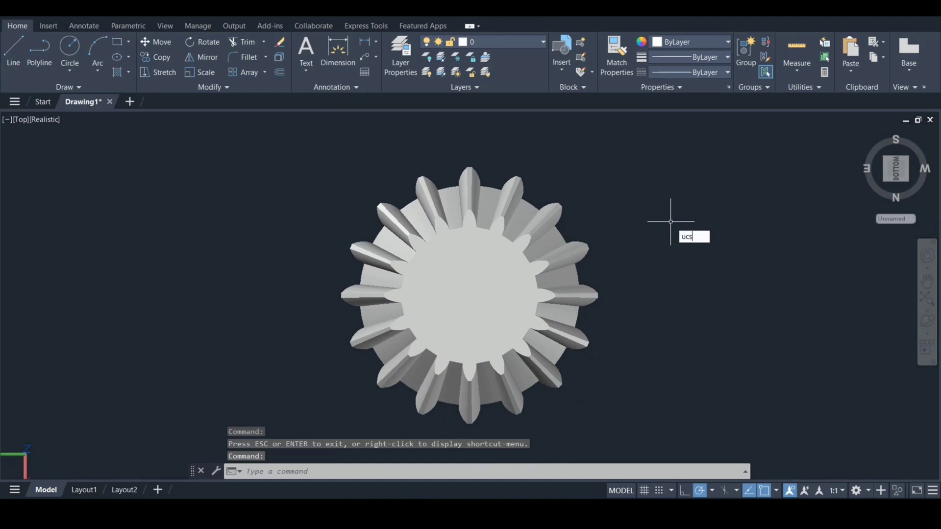
{"action": "key", "text": "Return"}
{"action": "type", "text": "v"}
{"action": "key", "text": "Return"}
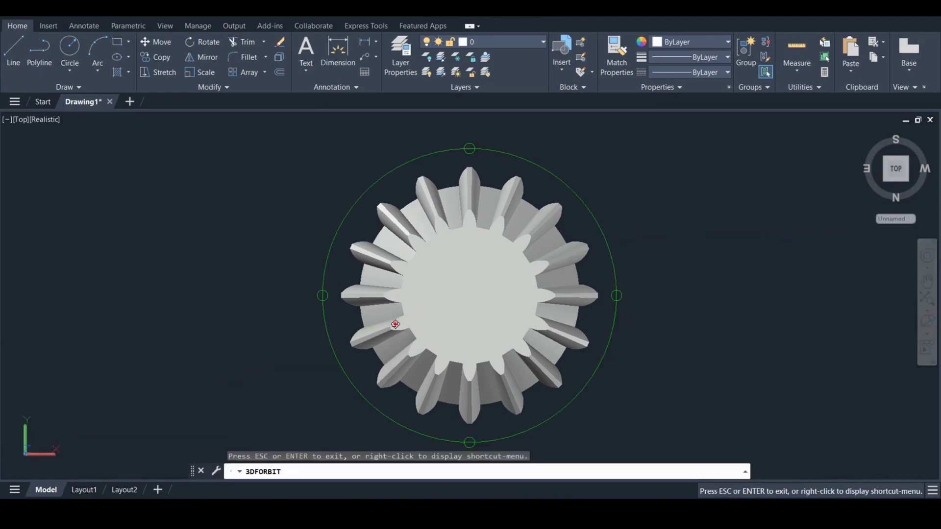
{"action": "left_click_drag", "start_coordinate": [394, 323], "coordinate": [430, 267]}
{"action": "left_click_drag", "start_coordinate": [480, 305], "coordinate": [494, 259]}
{"action": "scroll", "coordinate": [494, 259], "scroll_direction": "up", "scroll_amount": 2}
{"action": "key", "text": "Escape"}
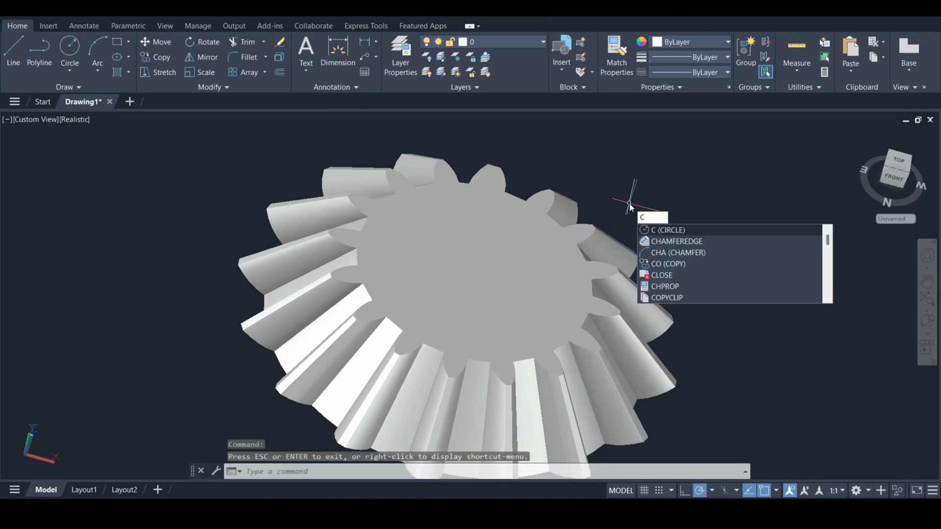
Draw a two-point circle about 48 in diameter through opposite tooth roots on the gear's narrow face
{"action": "key", "text": "Return"}
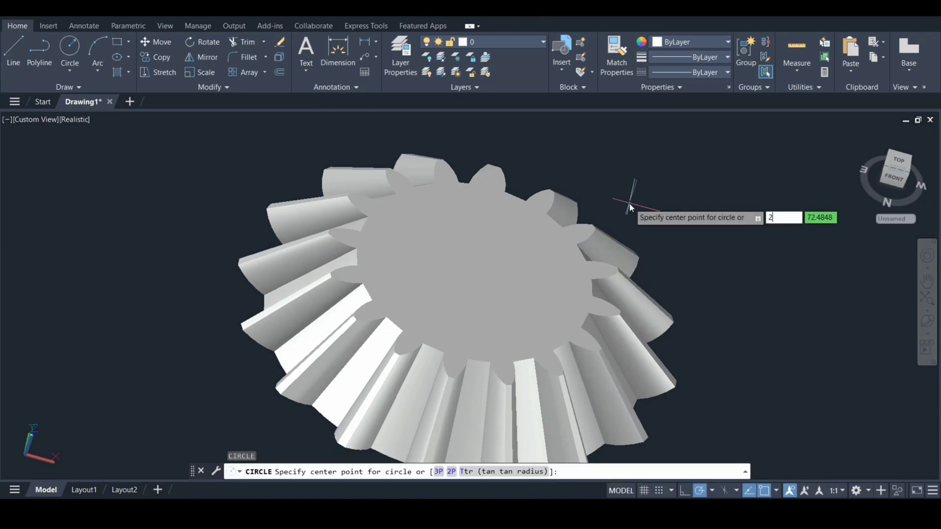
{"action": "key", "text": "Return"}
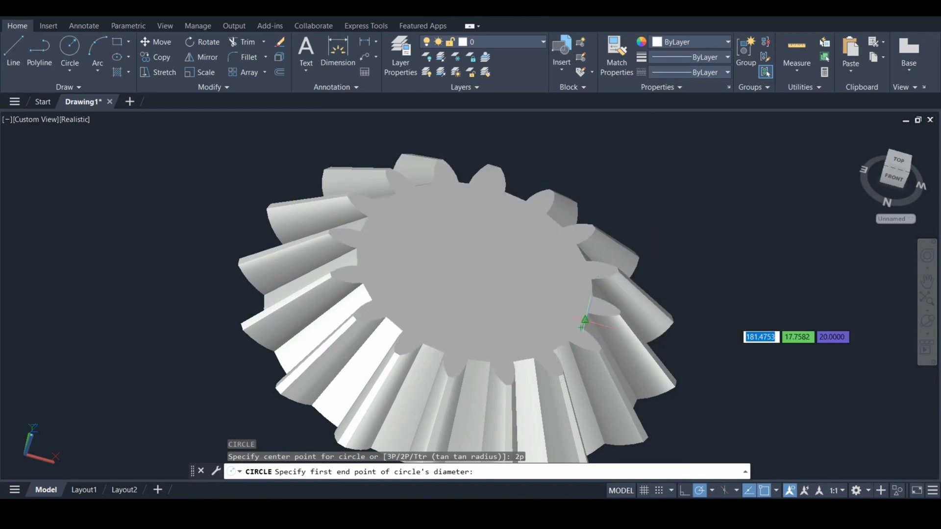
{"action": "left_click", "coordinate": [584, 321]}
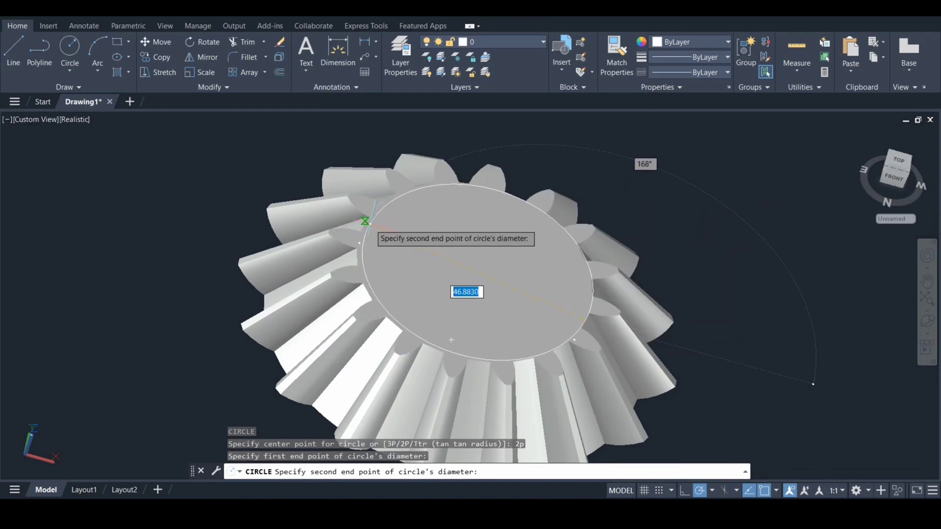
{"action": "scroll", "coordinate": [363, 225], "scroll_direction": "up", "scroll_amount": 2}
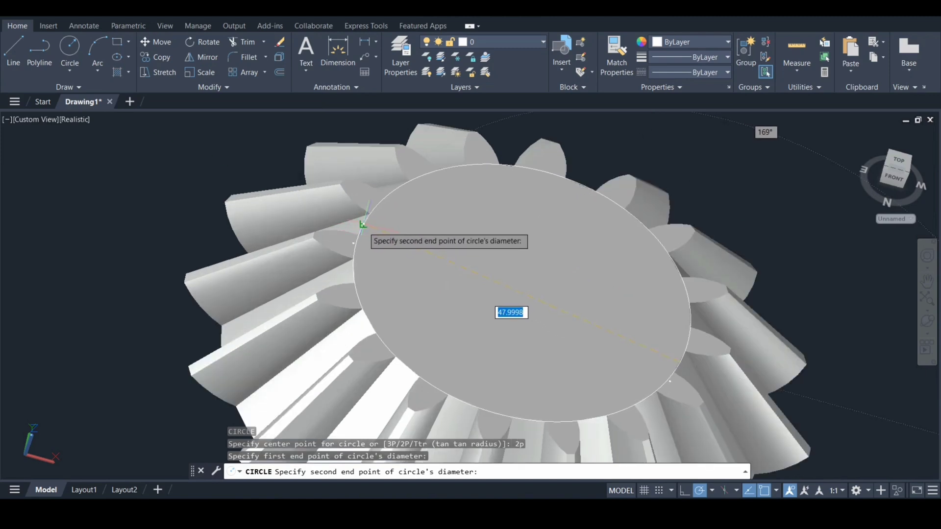
{"action": "scroll", "coordinate": [362, 225], "scroll_direction": "up", "scroll_amount": 3}
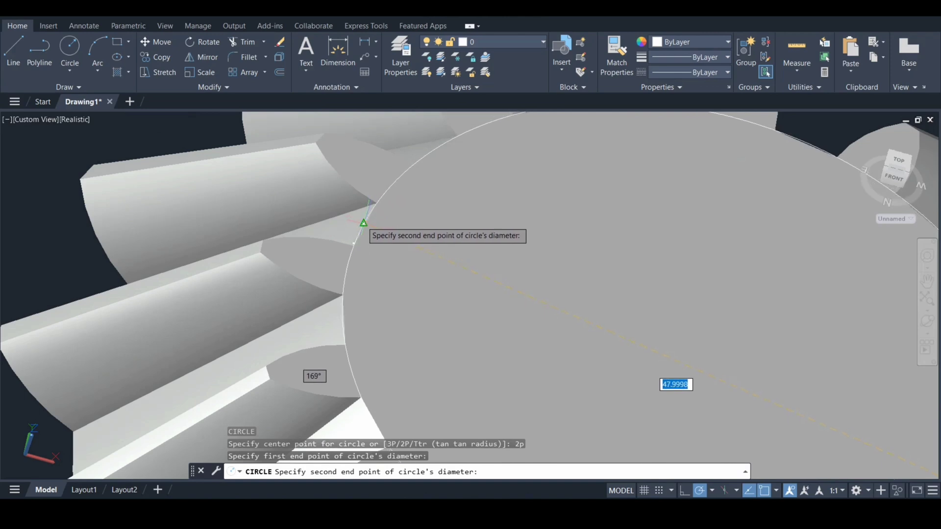
{"action": "left_click", "coordinate": [364, 223]}
{"action": "scroll", "coordinate": [431, 260], "scroll_direction": "down", "scroll_amount": 5}
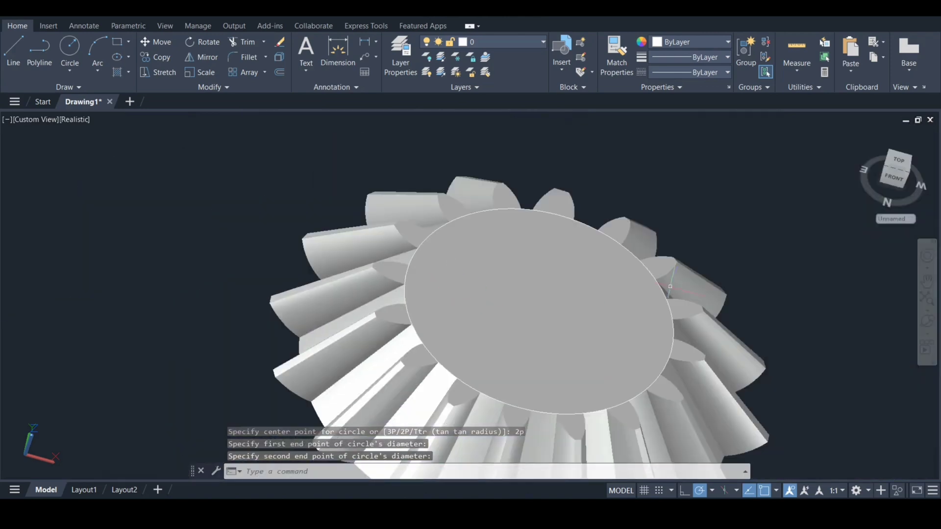
Stretch the root circle outward to the tooth tips, giving it a radius of 30
{"action": "left_click", "coordinate": [588, 430]}
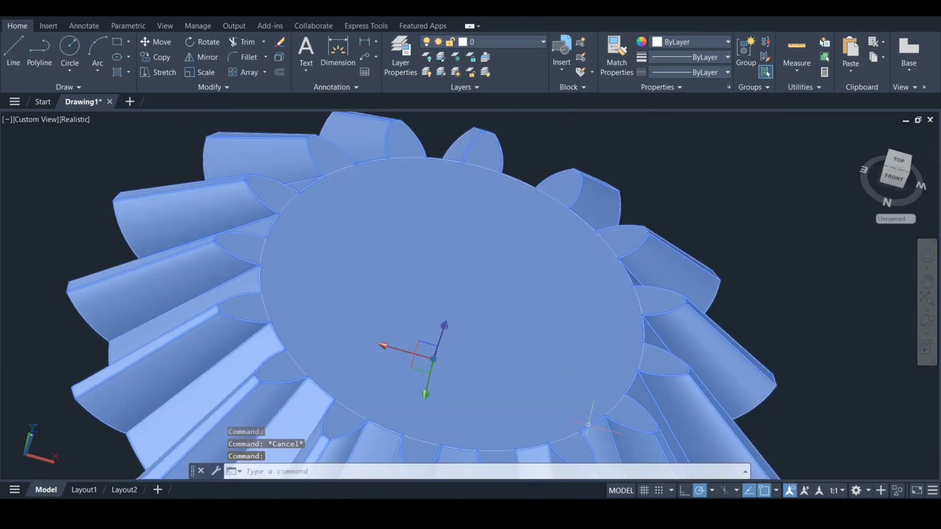
{"action": "key", "text": "Escape"}
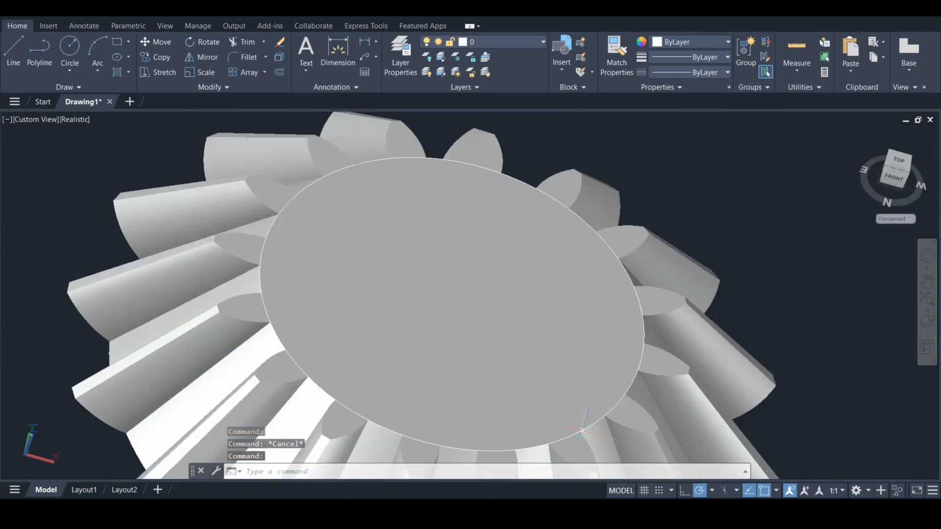
{"action": "left_click", "coordinate": [567, 438]}
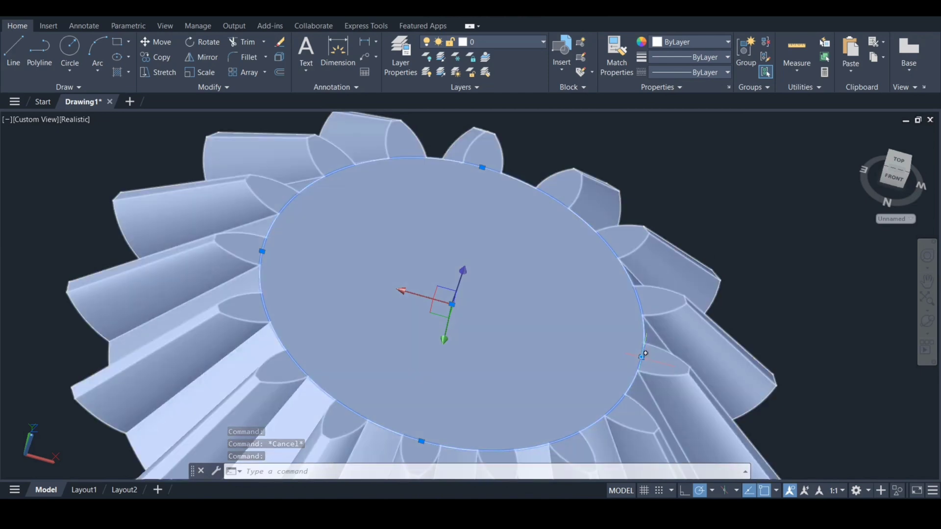
{"action": "left_click", "coordinate": [642, 357]}
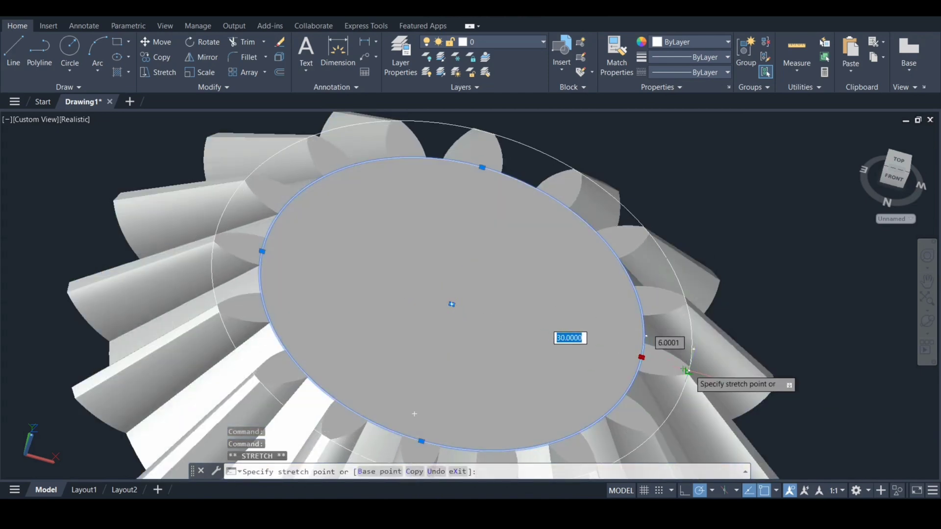
{"action": "scroll", "coordinate": [689, 371], "scroll_direction": "up", "scroll_amount": 2}
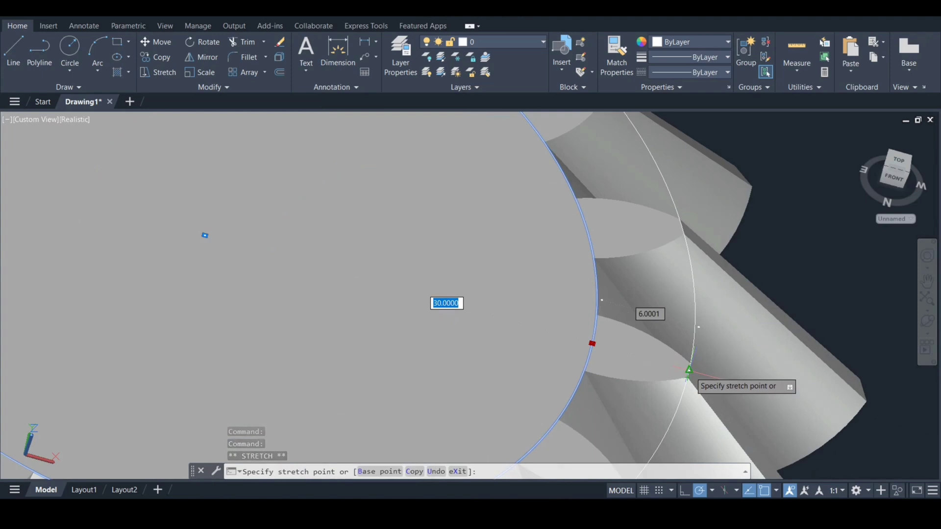
{"action": "left_click", "coordinate": [689, 371]}
{"action": "key", "text": "Escape"}
{"action": "scroll", "coordinate": [774, 263], "scroll_direction": "down", "scroll_amount": 3}
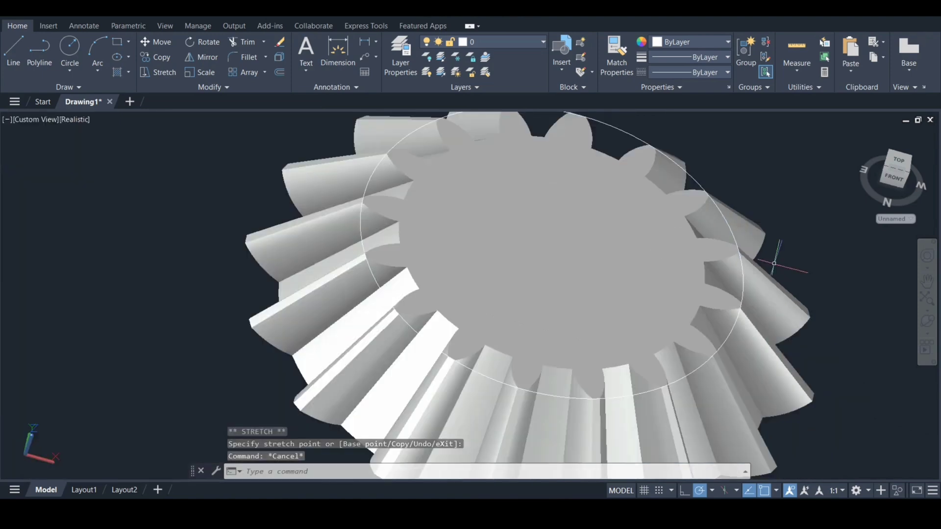
Draw a concentric circle of radius 22 at the centre of the gear's narrow face
{"action": "middle_click_drag", "start_coordinate": [720, 186], "coordinate": [647, 202]}
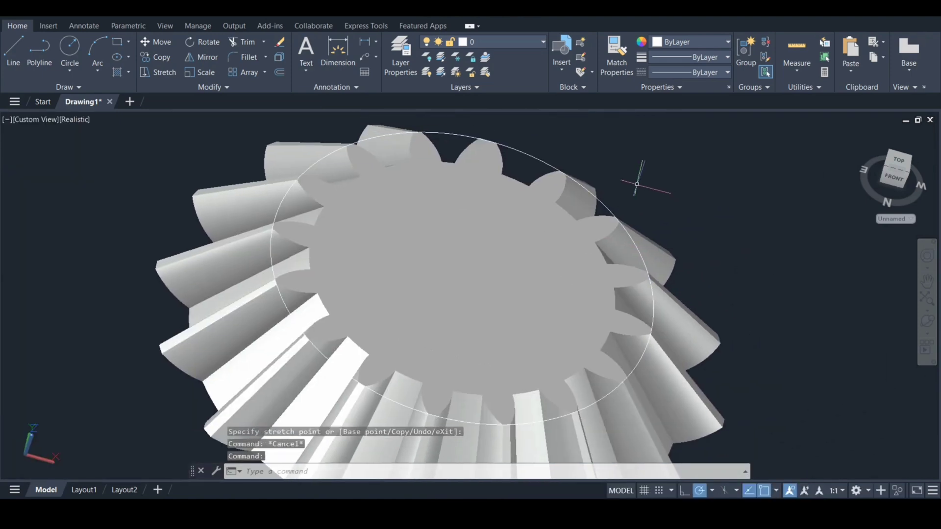
{"action": "type", "text": "c"}
{"action": "key", "text": "Return"}
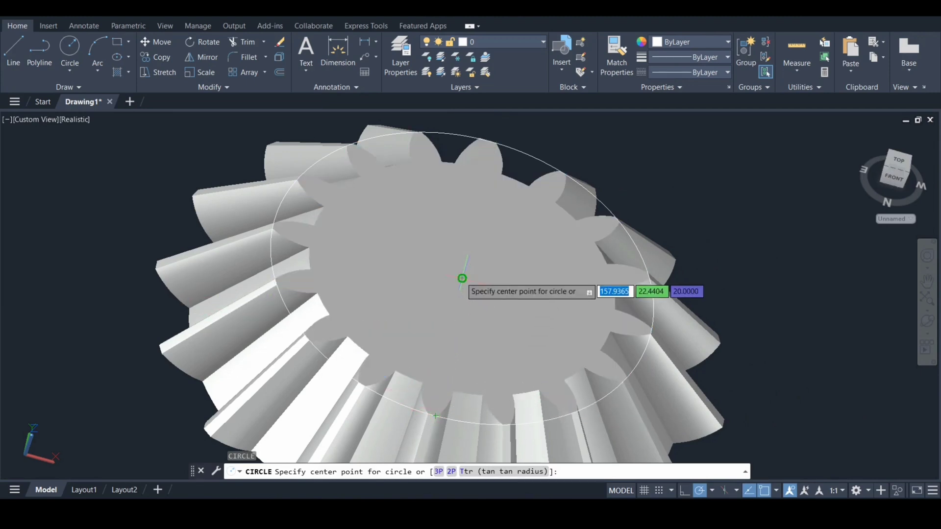
{"action": "left_click", "coordinate": [461, 278]}
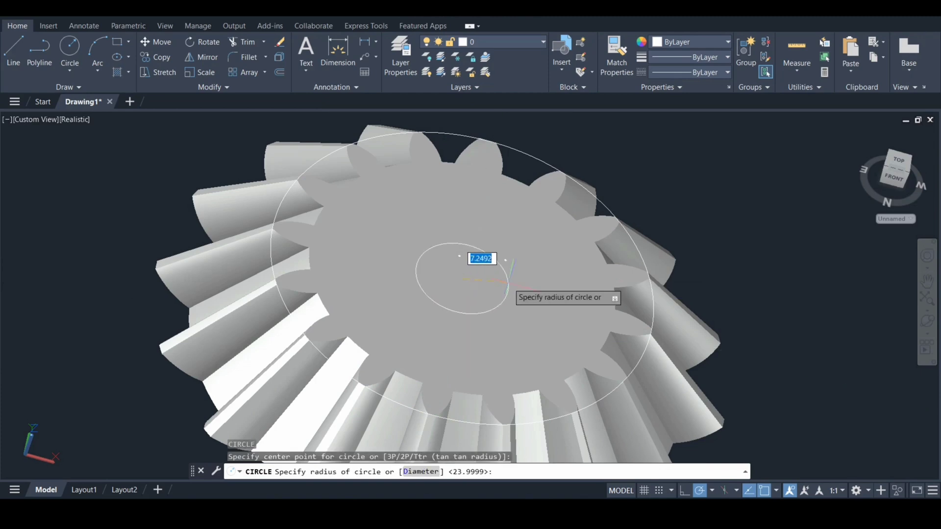
{"action": "type", "text": "22"}
{"action": "key", "text": "Return"}
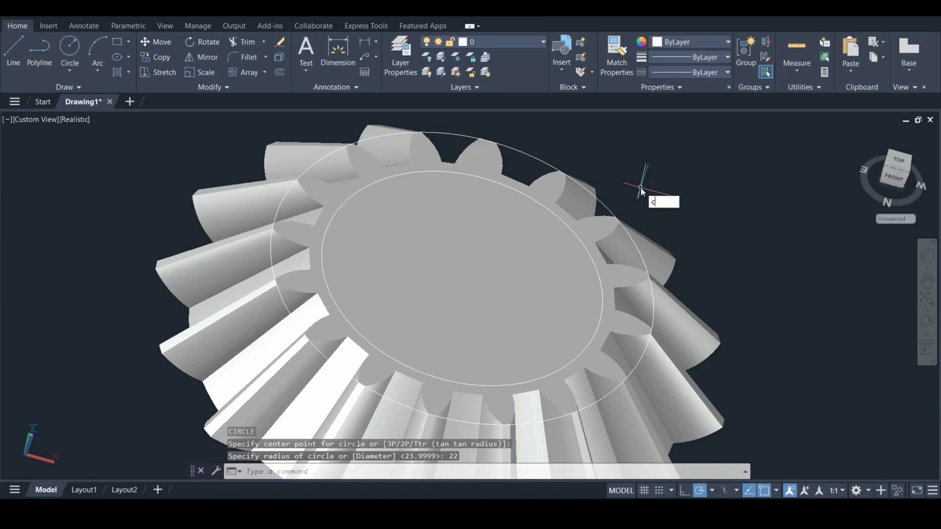
Draw another concentric circle from the narrow face's centre out to the tooth roots
{"action": "type", "text": "c"}
{"action": "key", "text": "Return"}
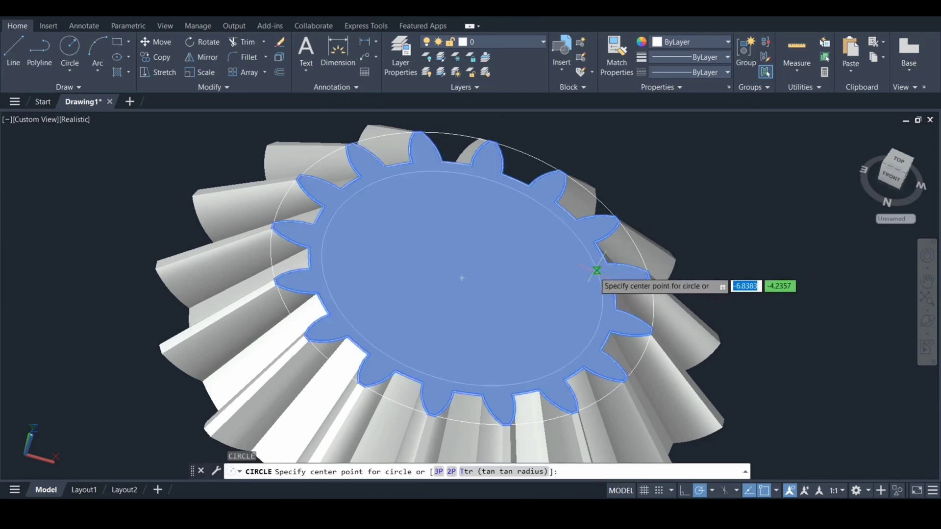
{"action": "left_click", "coordinate": [462, 277]}
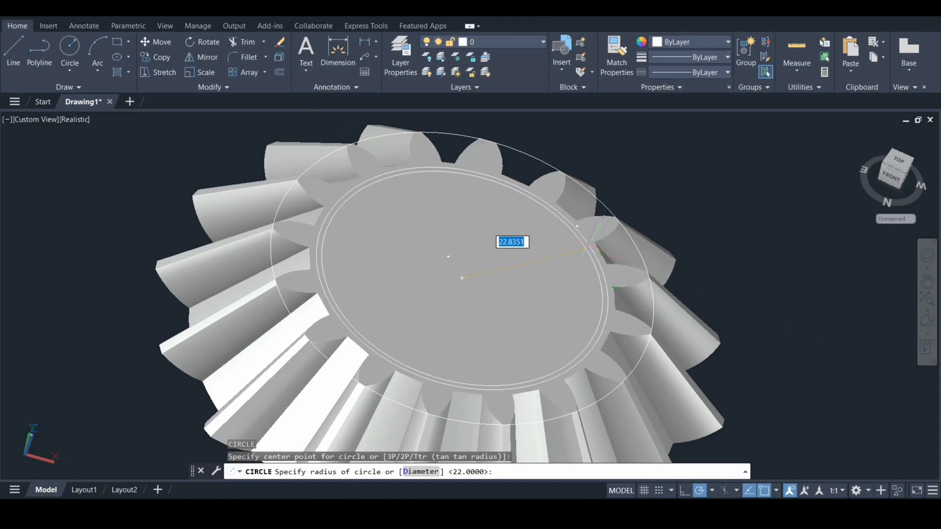
{"action": "left_click", "coordinate": [599, 250]}
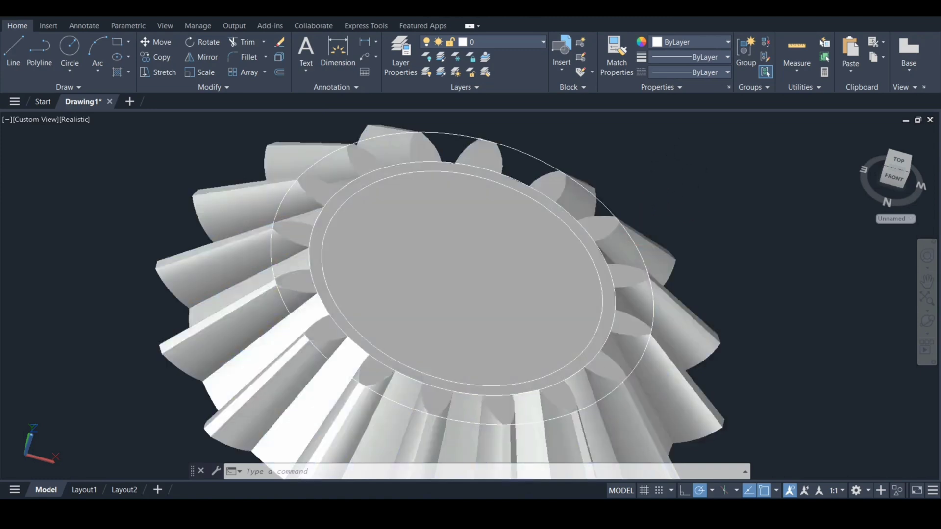
Hide the gear solid, the root circle and the largest circle, leaving the radius 30 and radius 22 circles
{"action": "left_click", "coordinate": [578, 232]}
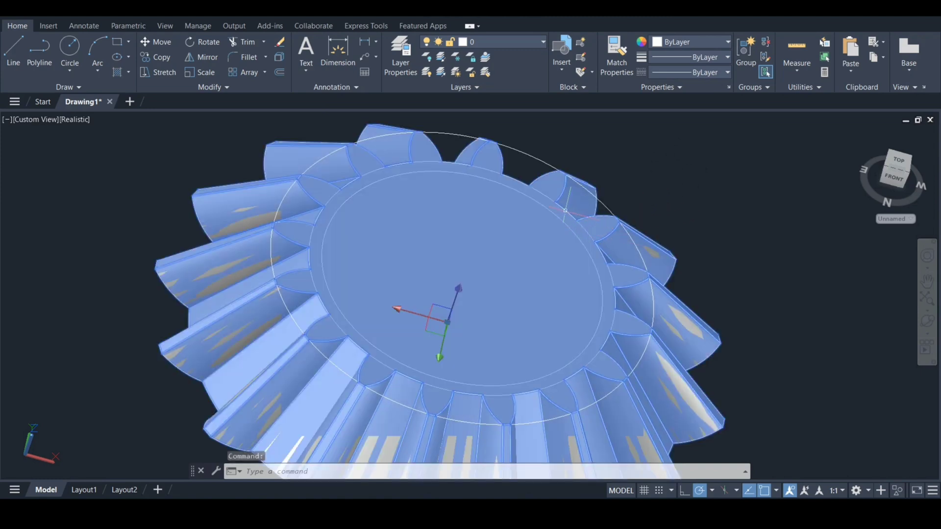
{"action": "left_click", "coordinate": [570, 210]}
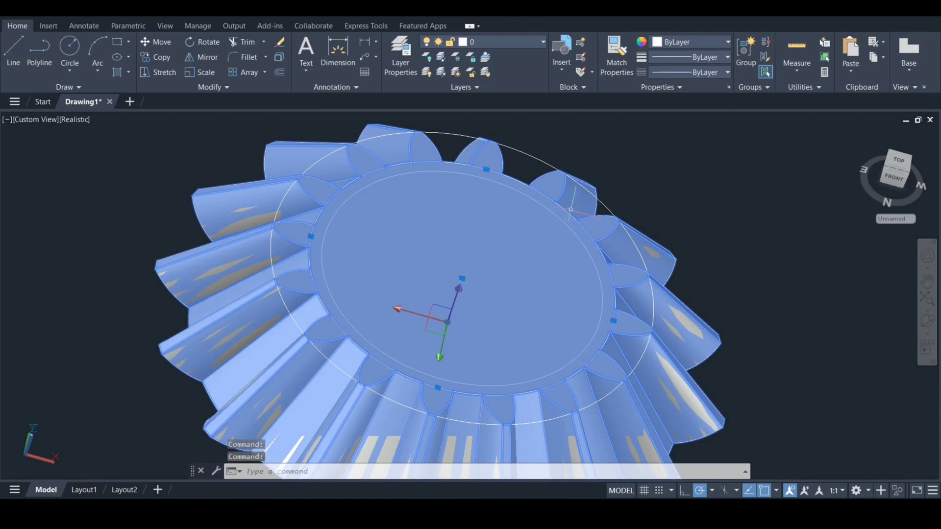
{"action": "right_click", "coordinate": [620, 176]}
{"action": "mouse_move", "coordinate": [702, 228]}
{"action": "left_click", "coordinate": [772, 243]}
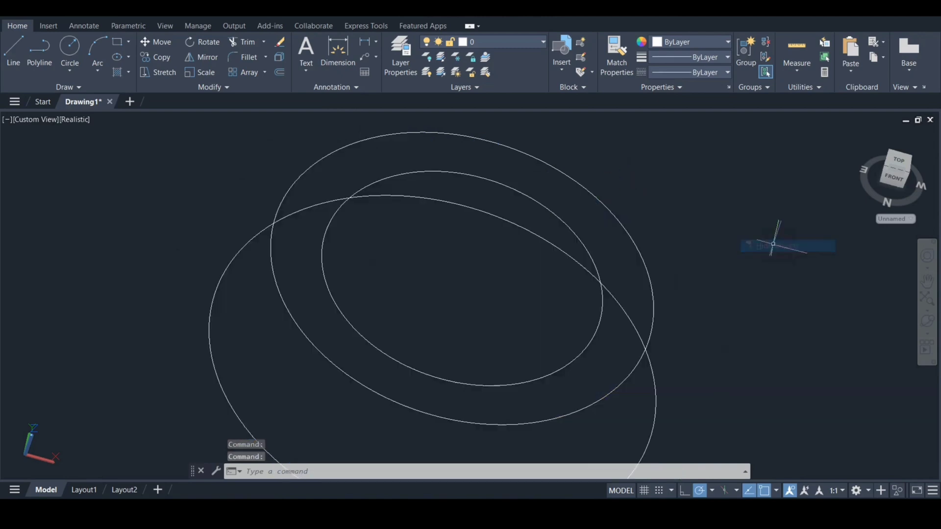
{"action": "scroll", "coordinate": [687, 221], "scroll_direction": "down", "scroll_amount": 2}
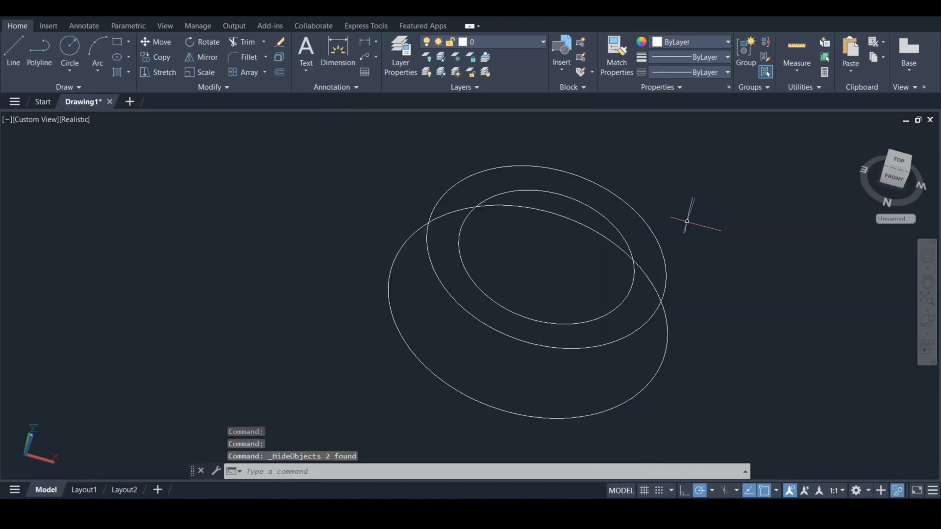
{"action": "left_click", "coordinate": [665, 361]}
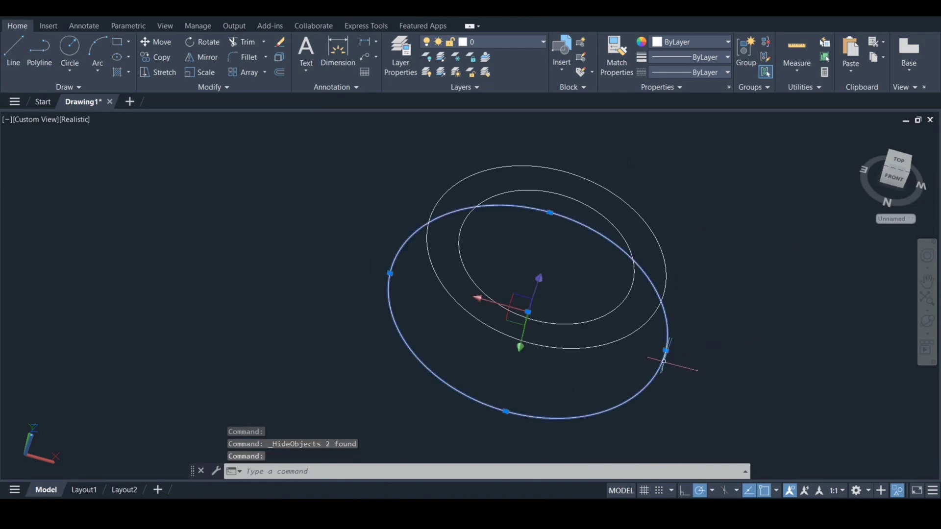
{"action": "right_click", "coordinate": [701, 296]}
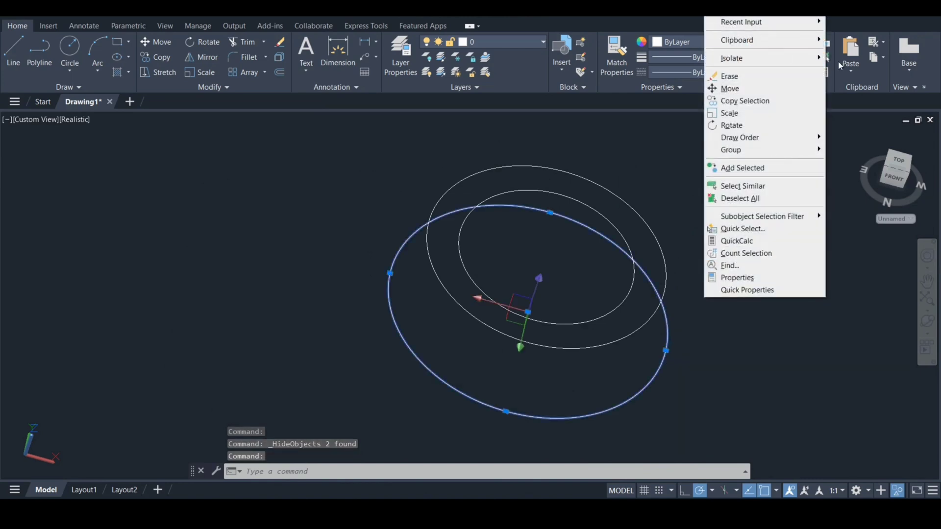
{"action": "left_click", "coordinate": [853, 69]}
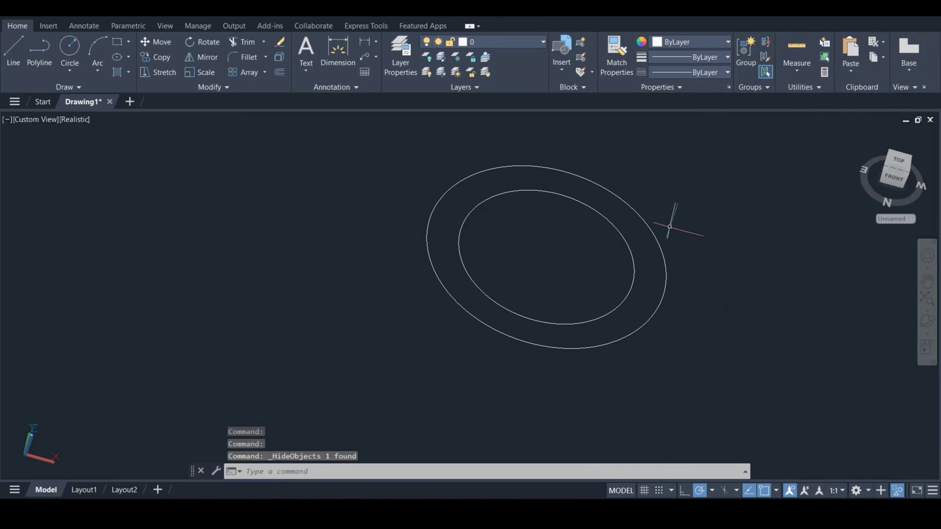
Presspull the outer circle 5 units away from the viewer and push the inner circle through it to form a ring
{"action": "type", "text": "p"}
{"action": "key", "text": "Down"}
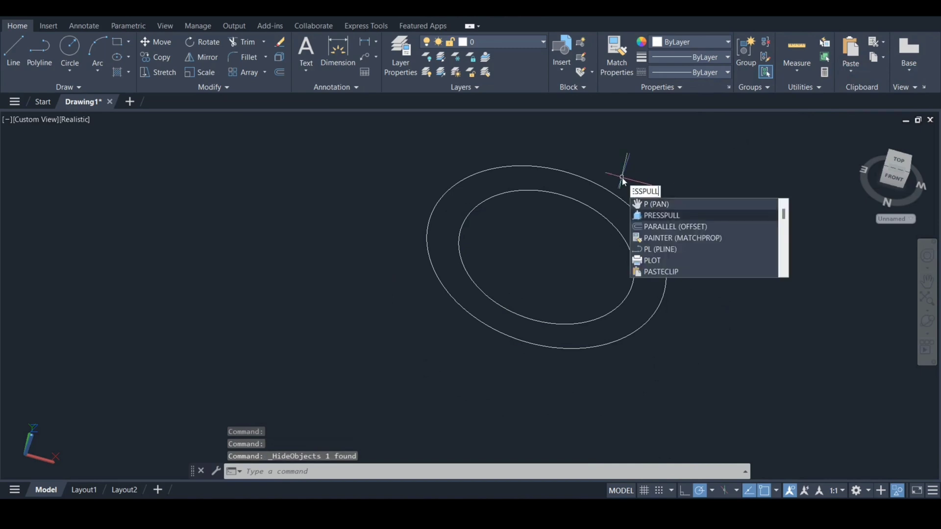
{"action": "key", "text": "Return"}
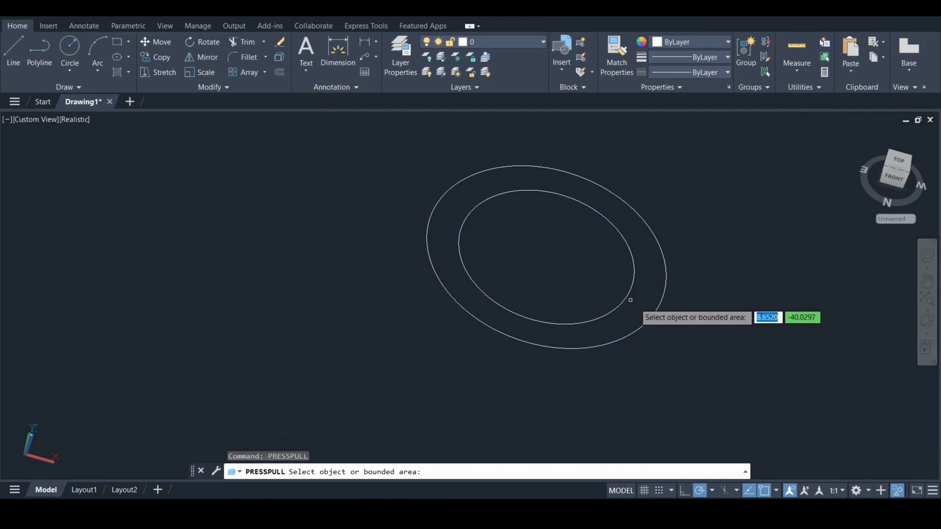
{"action": "left_click", "coordinate": [655, 312]}
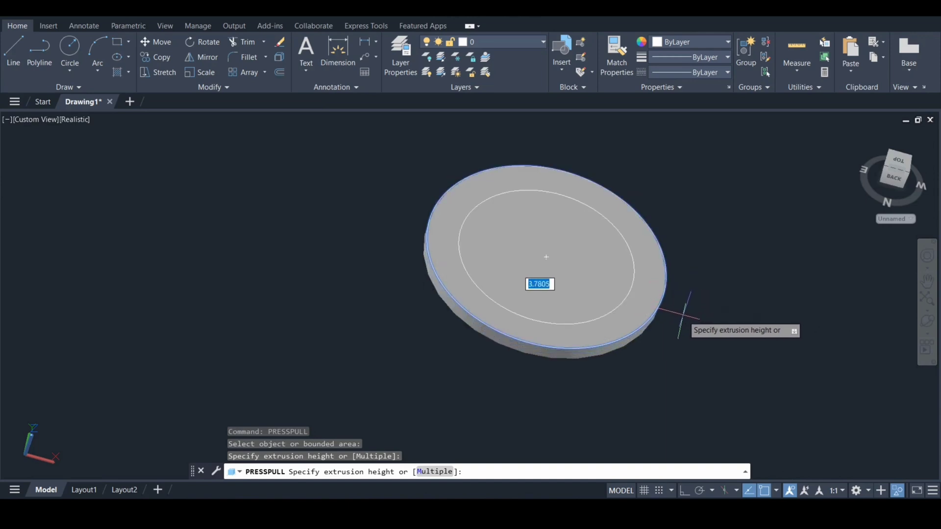
{"action": "key", "text": "Return"}
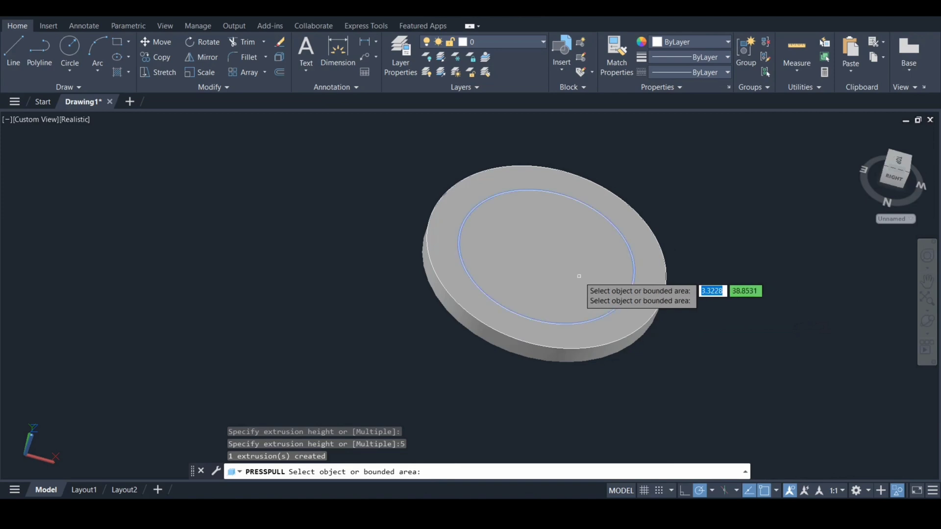
{"action": "left_click", "coordinate": [568, 298]}
{"action": "left_click", "coordinate": [637, 364]}
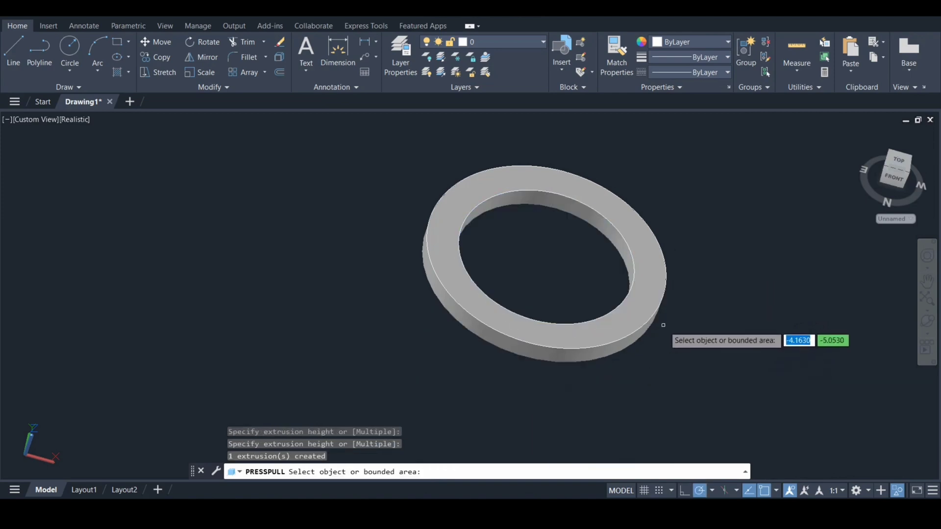
{"action": "key", "text": "Return"}
Chamfer the outer edge on the ring's far side with distances of 5 and 4
{"action": "type", "text": "cha"}
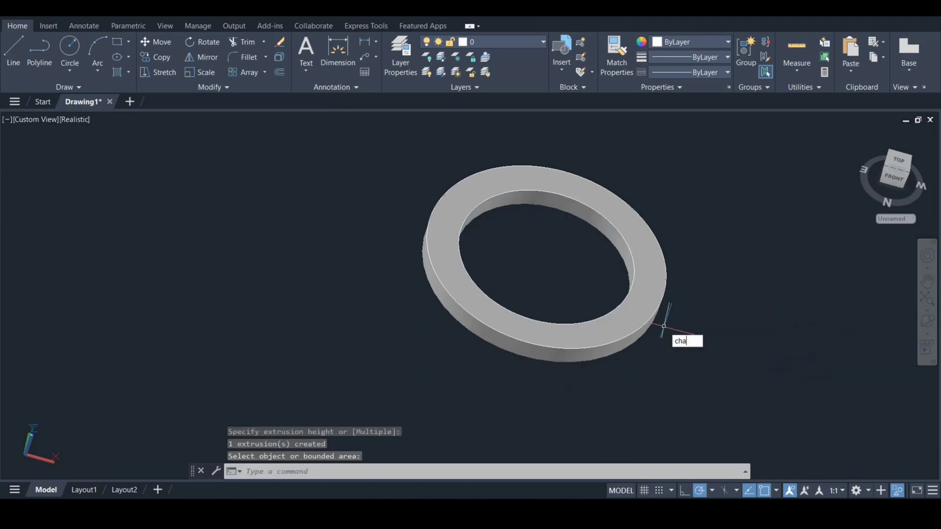
{"action": "key", "text": "Return"}
{"action": "type", "text": "d"}
{"action": "key", "text": "Return"}
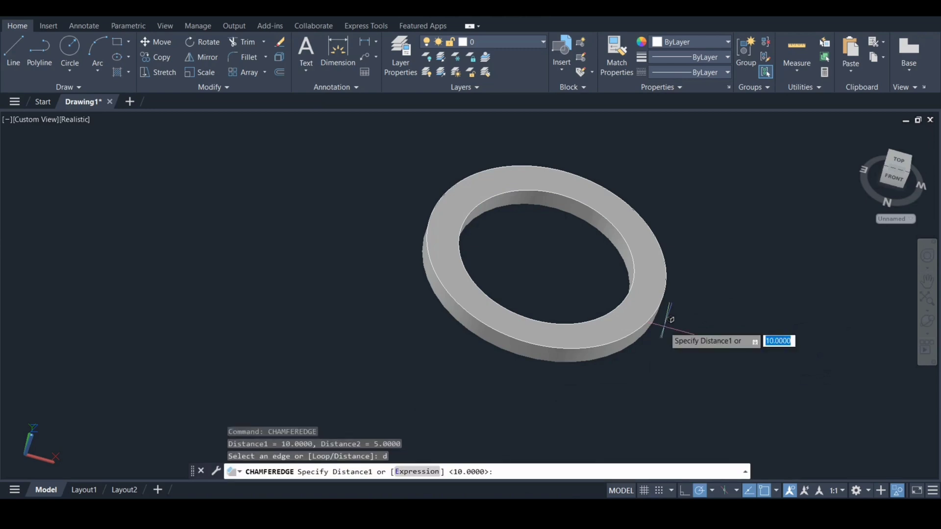
{"action": "type", "text": "5"}
{"action": "key", "text": "Return"}
{"action": "type", "text": "4"}
{"action": "key", "text": "Return"}
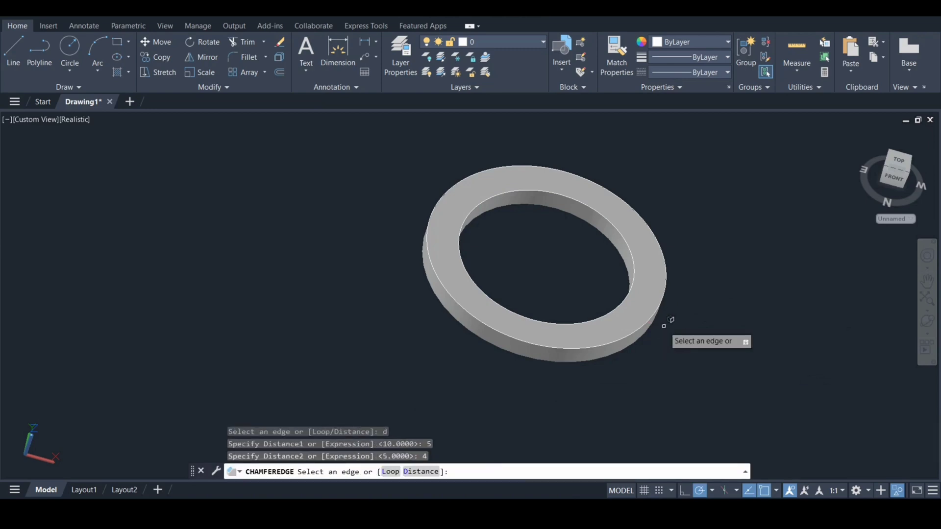
{"action": "left_click", "coordinate": [589, 354]}
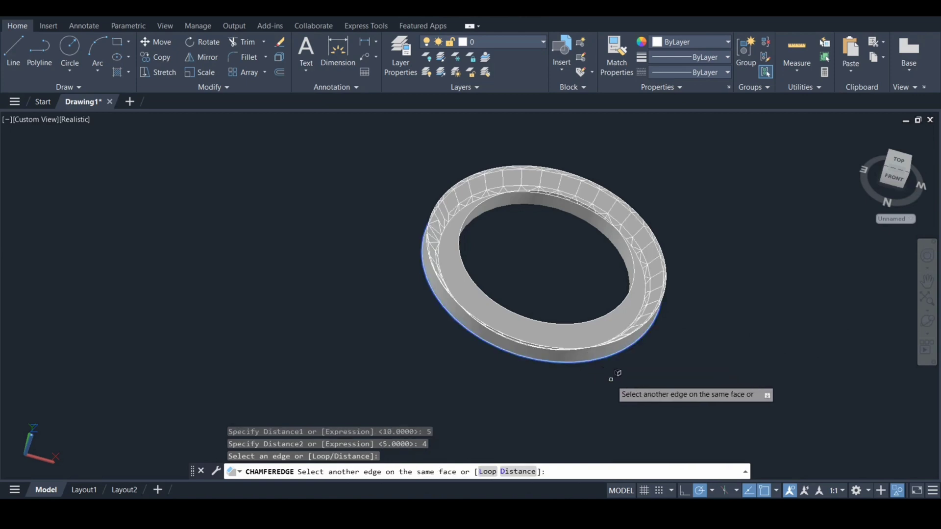
{"action": "key", "text": "Return"}
{"action": "key", "text": "Return"}
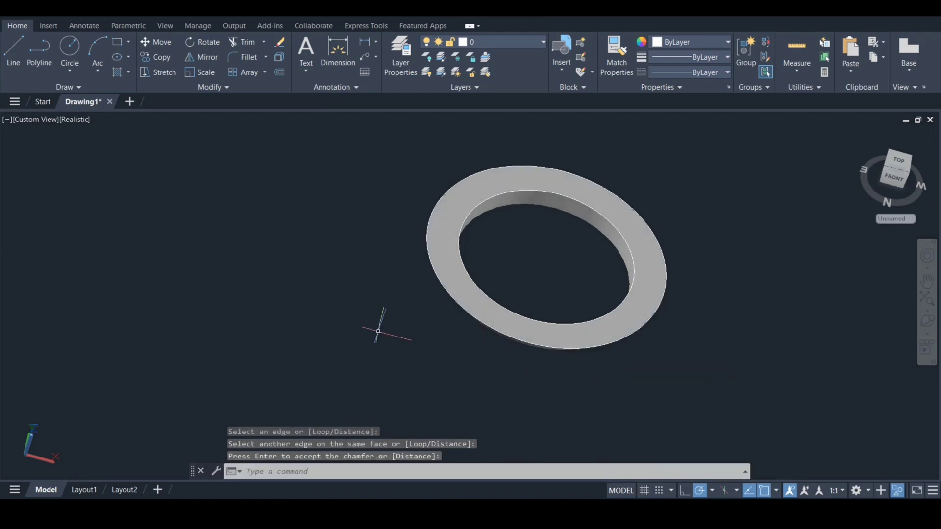
Unhide all objects and subtract the chamfered ring from the gear solid
{"action": "right_click", "coordinate": [277, 186]}
{"action": "mouse_move", "coordinate": [314, 245]}
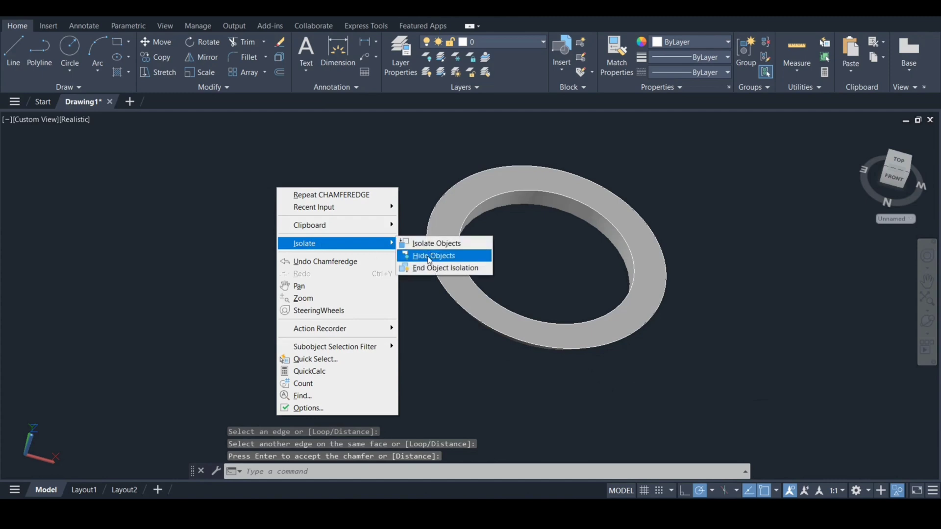
{"action": "left_click", "coordinate": [431, 268]}
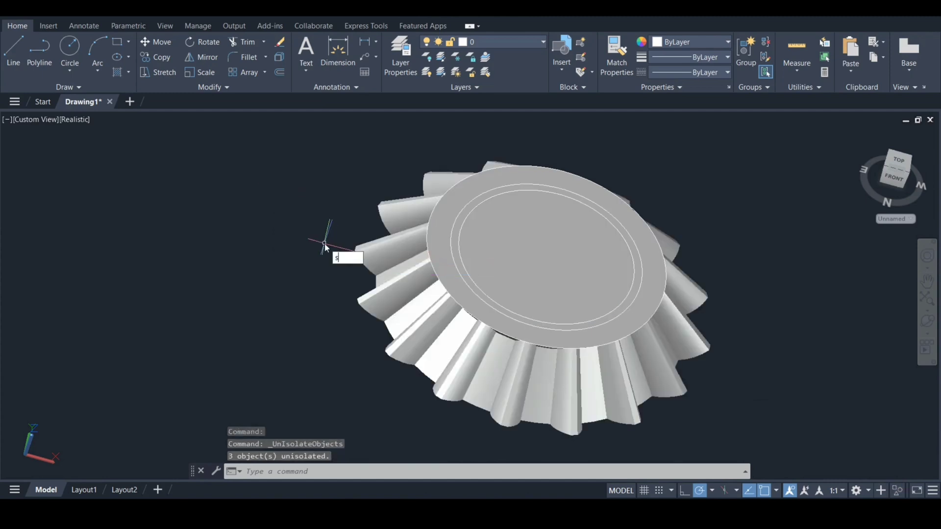
{"action": "type", "text": "SU"}
{"action": "key", "text": "Return"}
{"action": "left_click", "coordinate": [403, 294]}
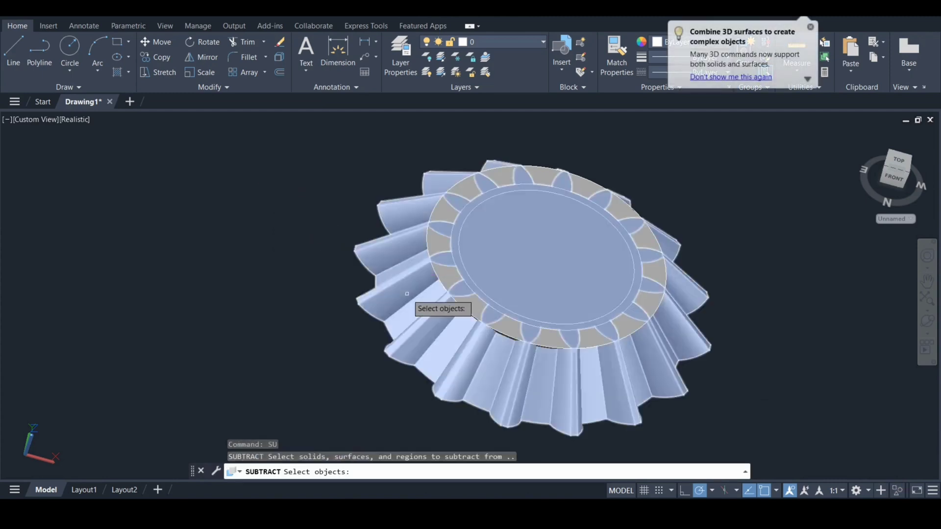
{"action": "key", "text": "Return"}
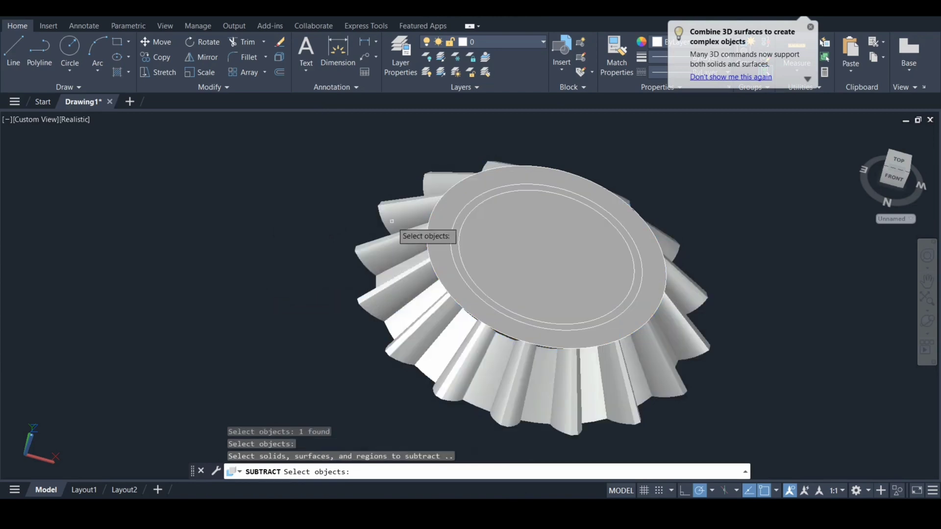
{"action": "left_click", "coordinate": [437, 240]}
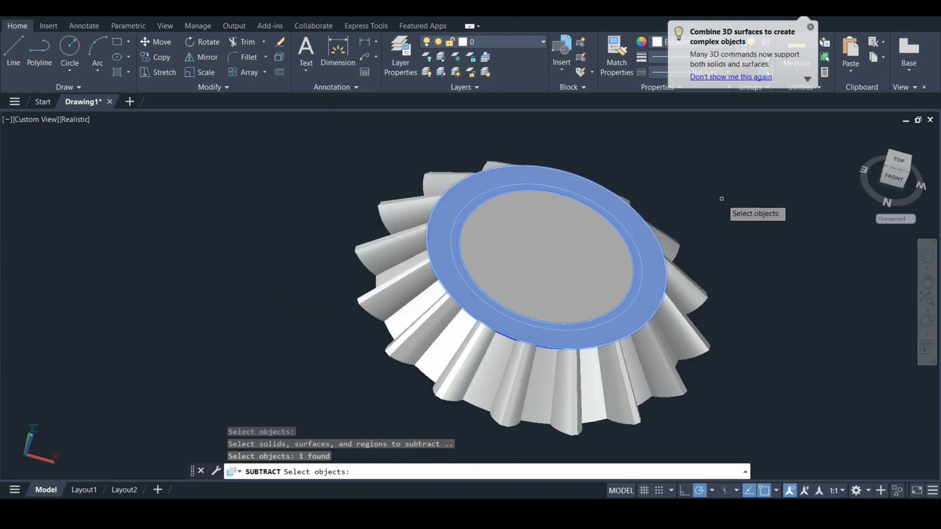
{"action": "key", "text": "Return"}
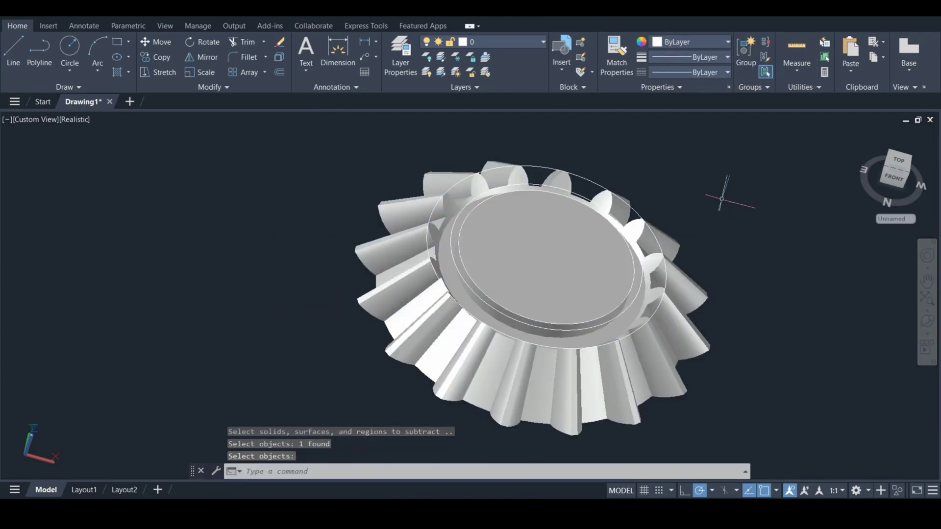
Presspull the gear's raised narrow face inward 5 units and erase the radius 30 circle around it
{"action": "type", "text": "p"}
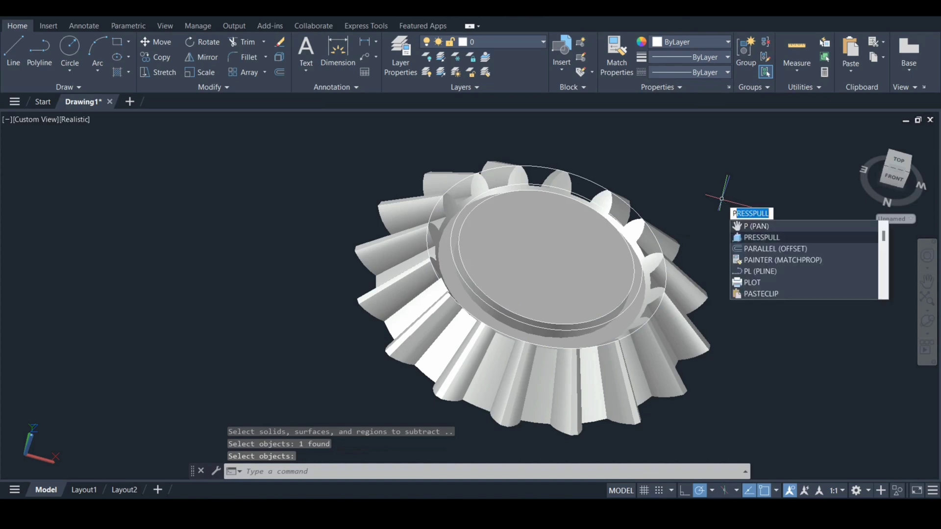
{"action": "key", "text": "Return"}
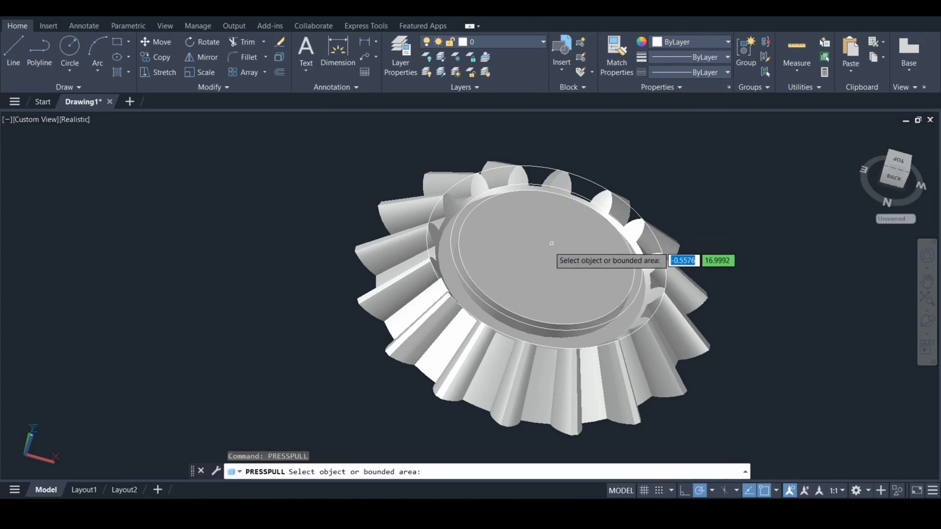
{"action": "left_click", "coordinate": [576, 287]}
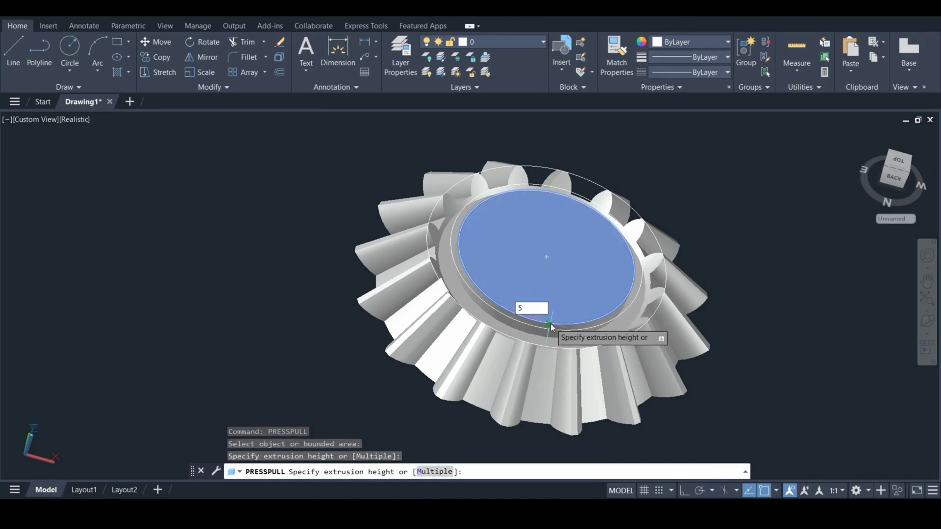
{"action": "type", "text": "5"}
{"action": "key", "text": "Return"}
{"action": "key", "text": "Return"}
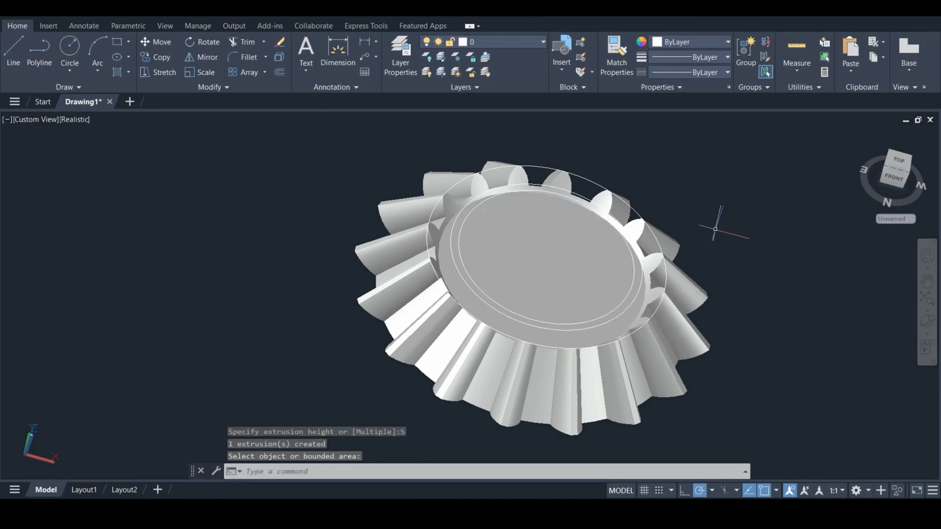
{"action": "left_click", "coordinate": [608, 182]}
{"action": "key", "text": "Return"}
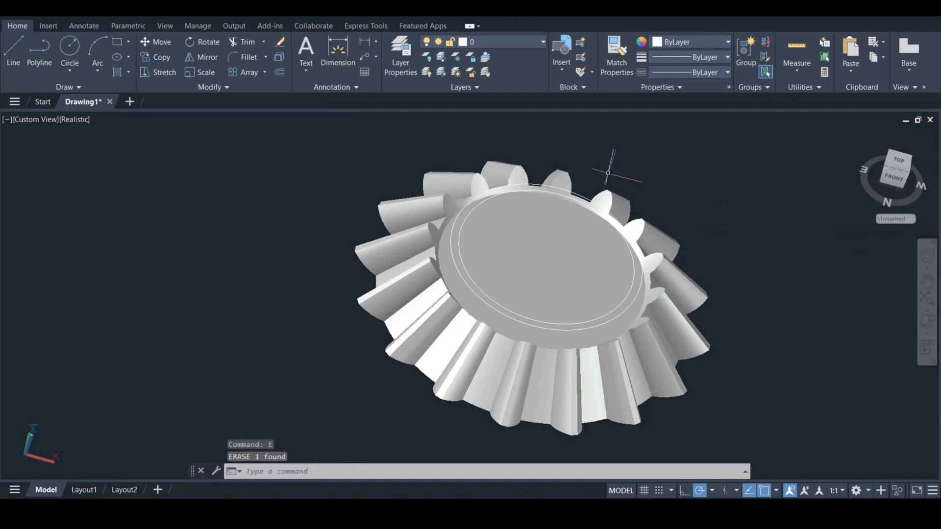
Stretch the tooth-root circle on the narrow end outward to a radius of 26
{"action": "left_click", "coordinate": [927, 322]}
{"action": "left_click_drag", "start_coordinate": [494, 248], "coordinate": [525, 283]}
{"action": "key", "text": "Escape"}
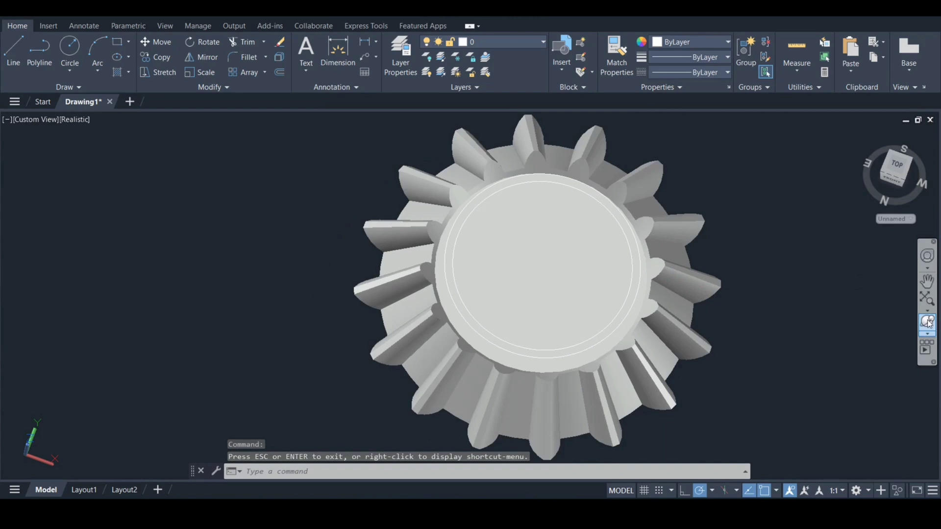
{"action": "left_click", "coordinate": [928, 322]}
{"action": "left_click_drag", "start_coordinate": [495, 294], "coordinate": [510, 327]}
{"action": "key", "text": "Escape"}
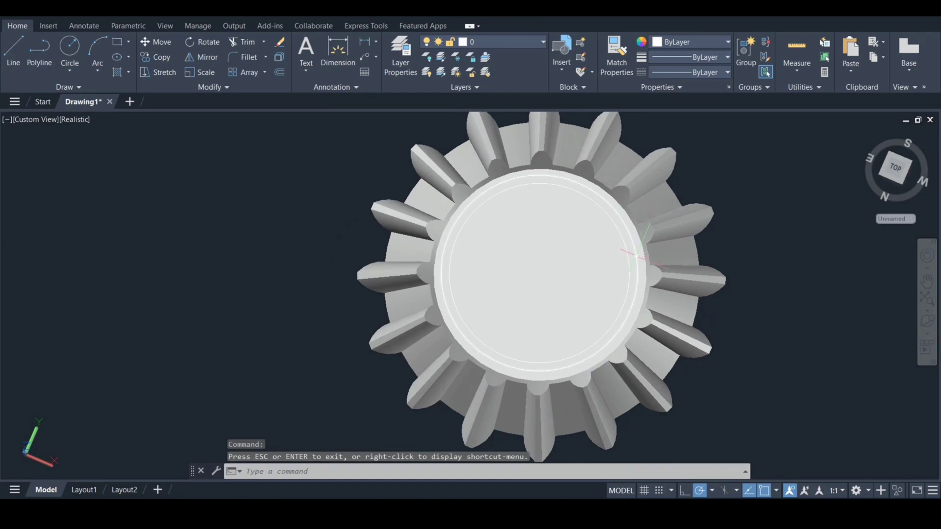
{"action": "left_click", "coordinate": [637, 280]}
{"action": "left_click", "coordinate": [578, 183]}
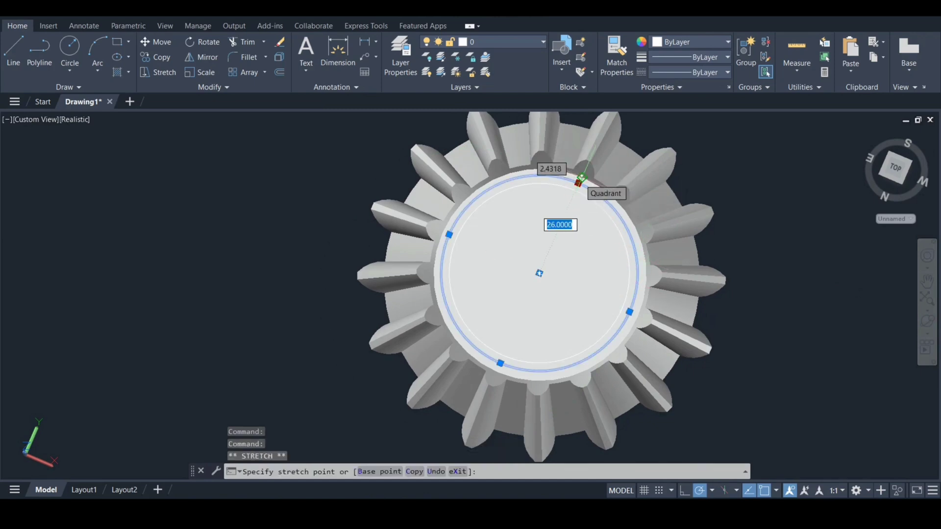
{"action": "left_click", "coordinate": [581, 179]}
{"action": "key", "text": "Escape"}
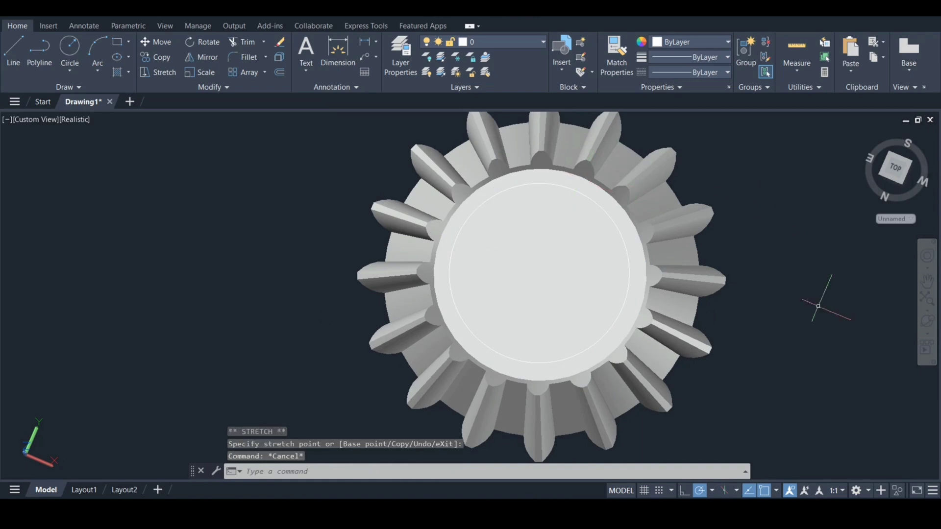
Hide the gear solid, leaving only the construction circles
{"action": "left_click", "coordinate": [926, 321]}
{"action": "left_click_drag", "start_coordinate": [509, 340], "coordinate": [561, 204]}
{"action": "key", "text": "Escape"}
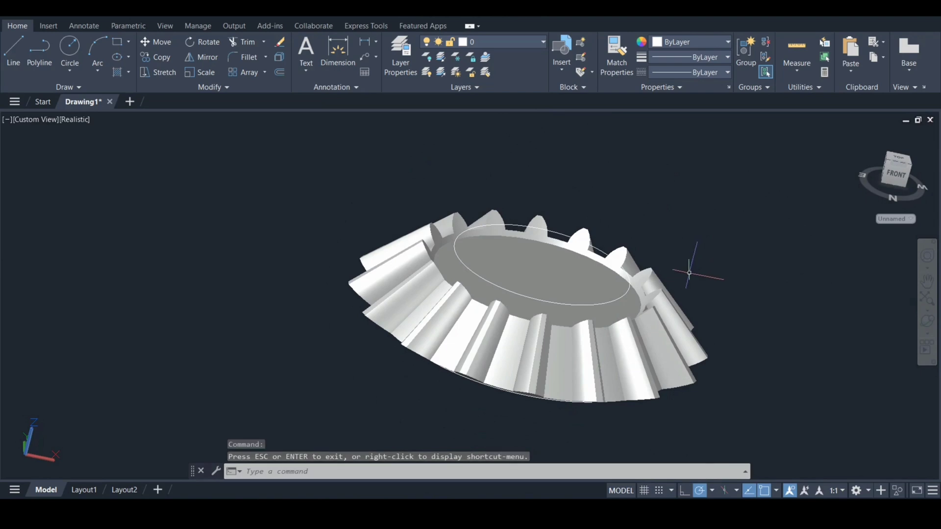
{"action": "left_click", "coordinate": [661, 271]}
{"action": "right_click", "coordinate": [655, 206]}
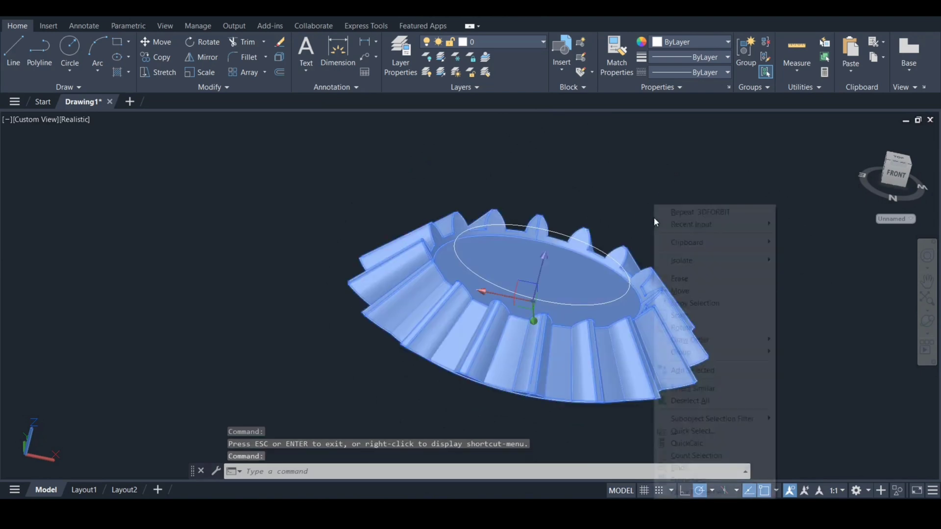
{"action": "mouse_move", "coordinate": [734, 255]}
{"action": "left_click", "coordinate": [790, 272]}
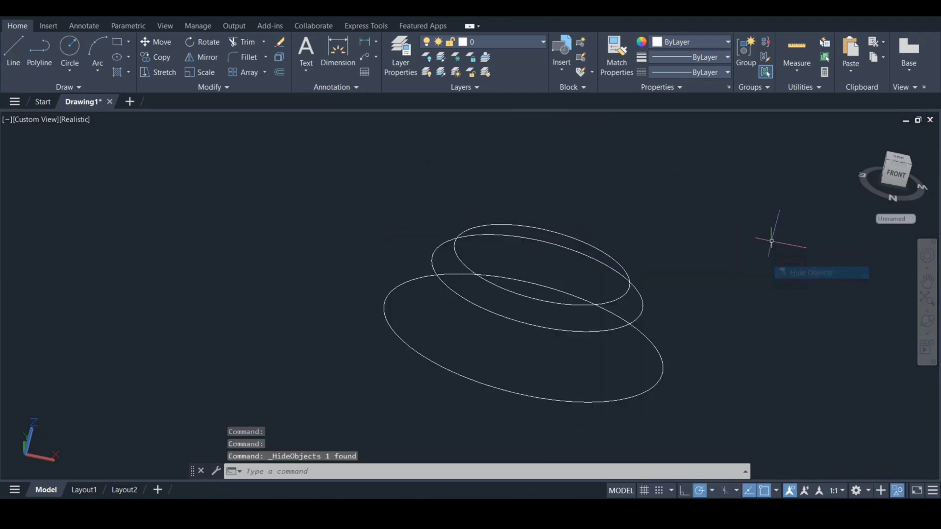
Move the radius 26 circle by its centre straight up to the centre of the radius 22 circle
{"action": "left_click", "coordinate": [647, 304]}
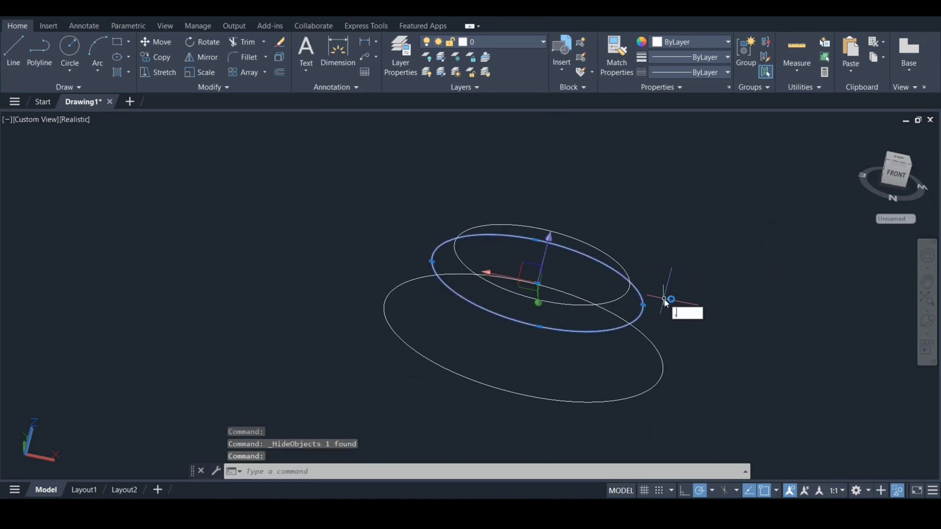
{"action": "key", "text": "Escape"}
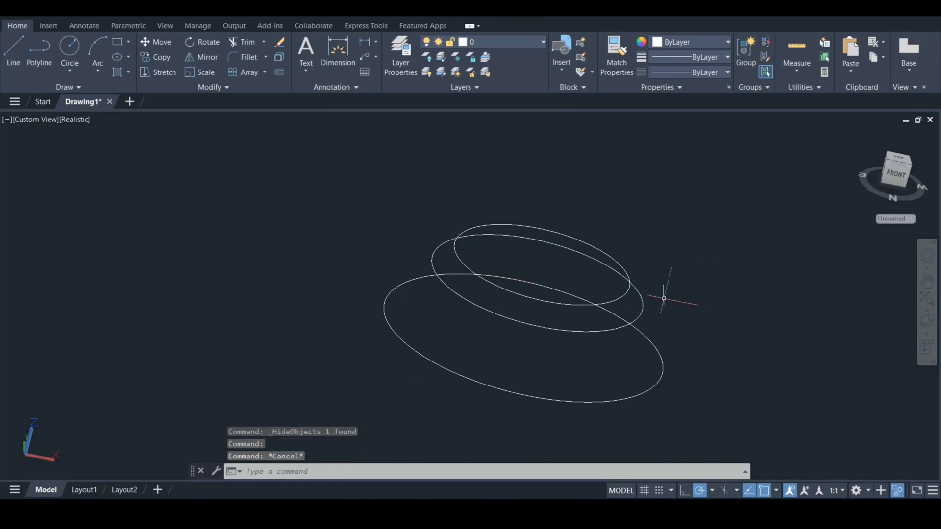
{"action": "type", "text": "m"}
{"action": "key", "text": "Return"}
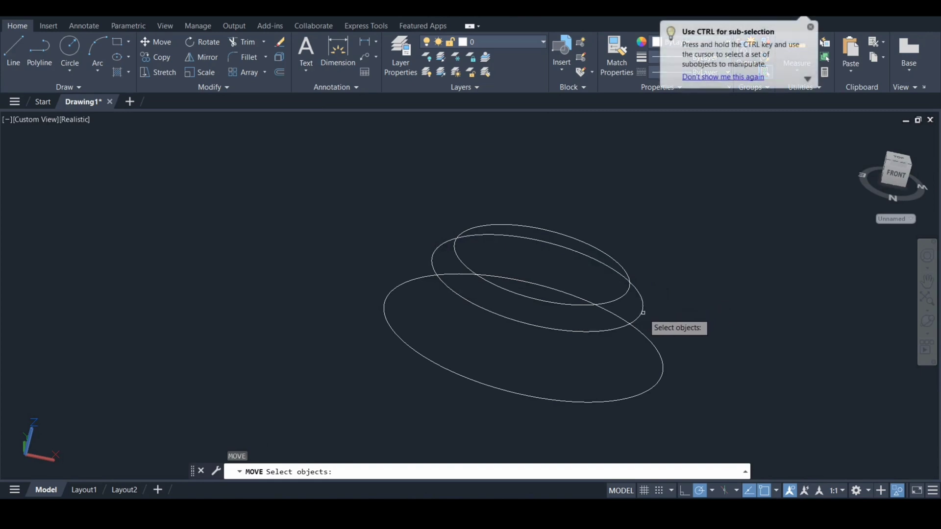
{"action": "left_click", "coordinate": [643, 312]}
{"action": "key", "text": "Return"}
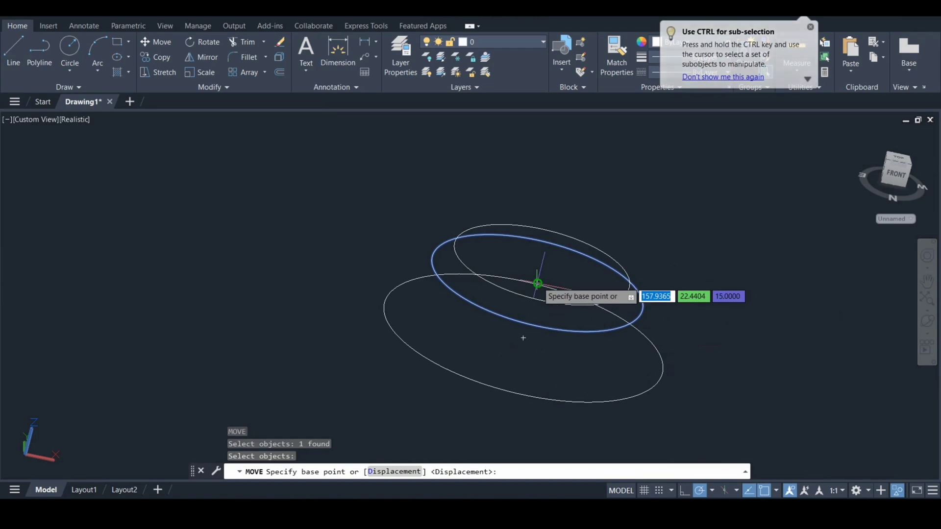
{"action": "left_click", "coordinate": [538, 283]}
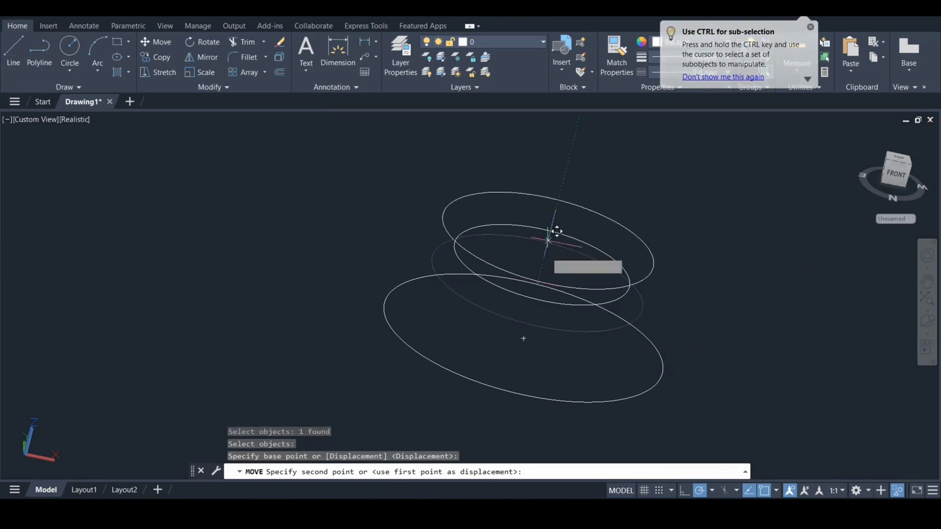
{"action": "left_click", "coordinate": [542, 265]}
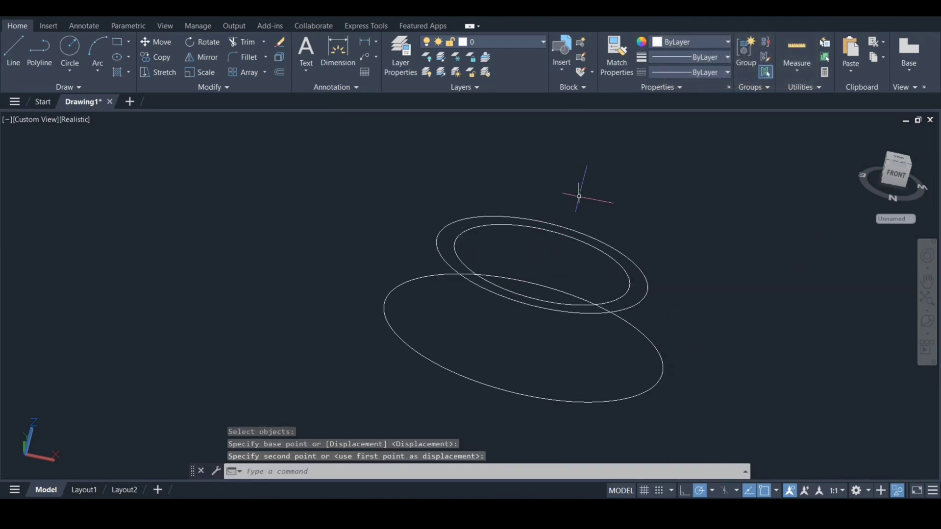
Hide the largest circle at the gear's wide end
{"action": "left_click", "coordinate": [404, 285]}
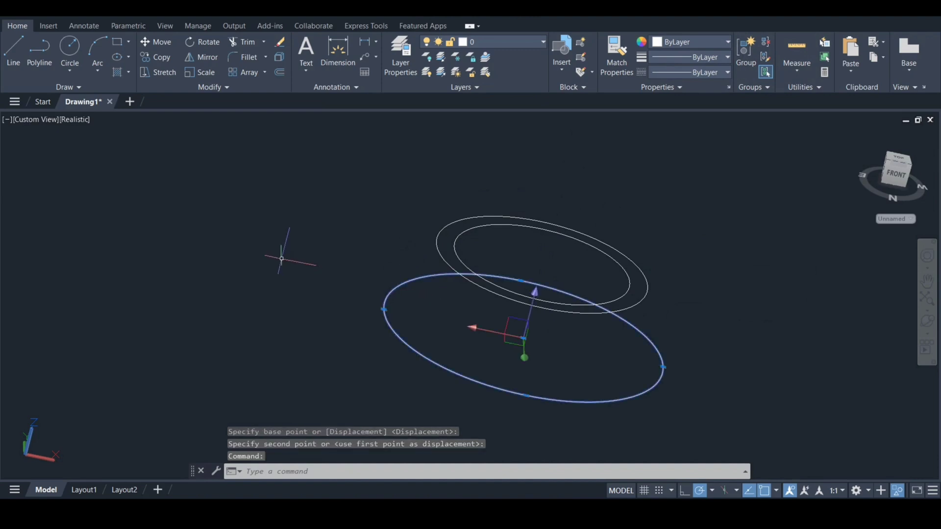
{"action": "right_click", "coordinate": [249, 235]}
{"action": "mouse_move", "coordinate": [275, 258]}
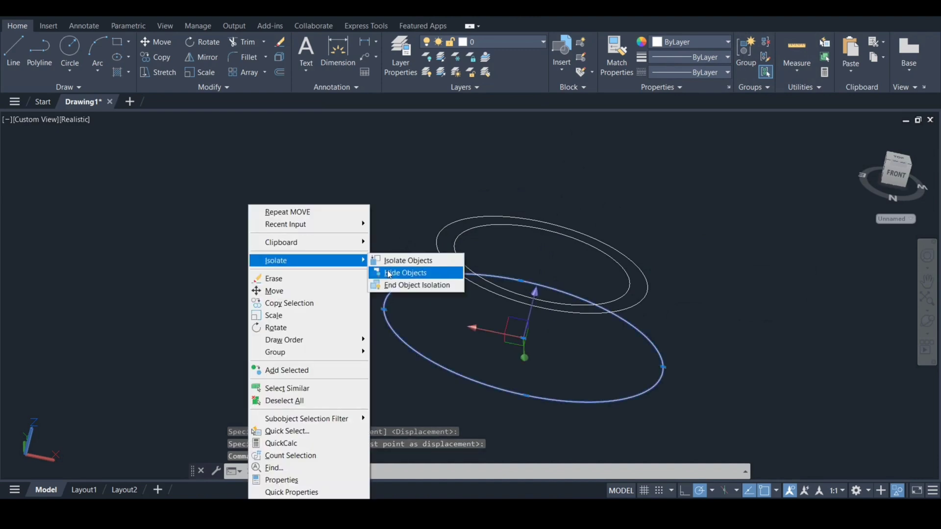
{"action": "left_click", "coordinate": [392, 272]}
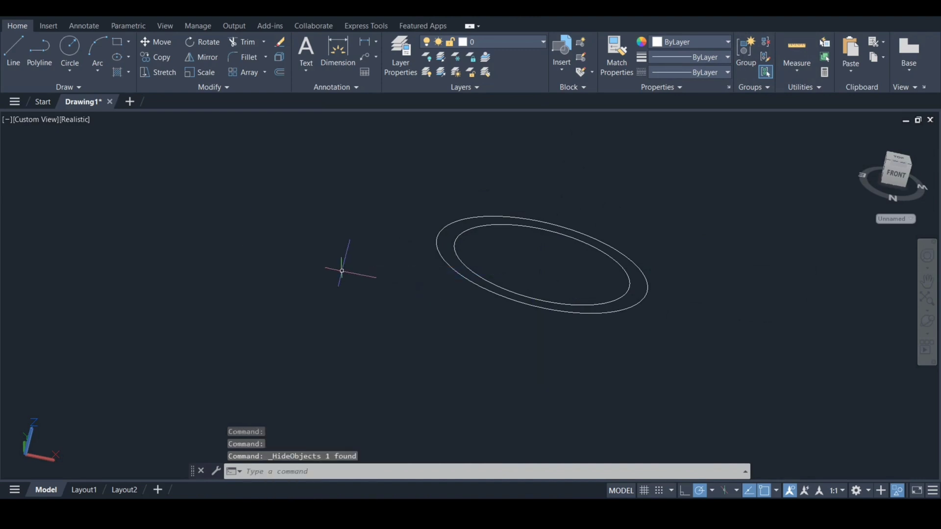
Presspull the outer of the two concentric circles 10 units down towards the gear's wide end
{"action": "type", "text": "p"}
{"action": "key", "text": "Down"}
{"action": "key", "text": "Return"}
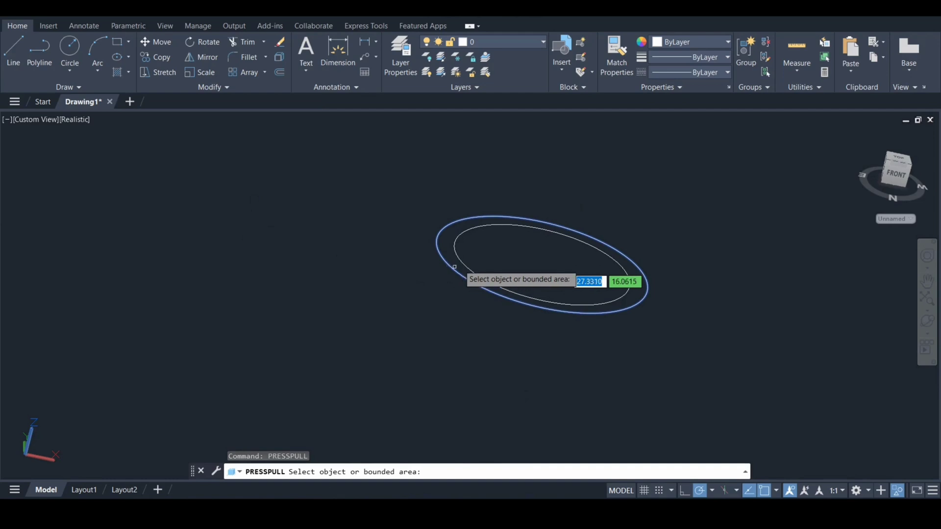
{"action": "left_click", "coordinate": [462, 263]}
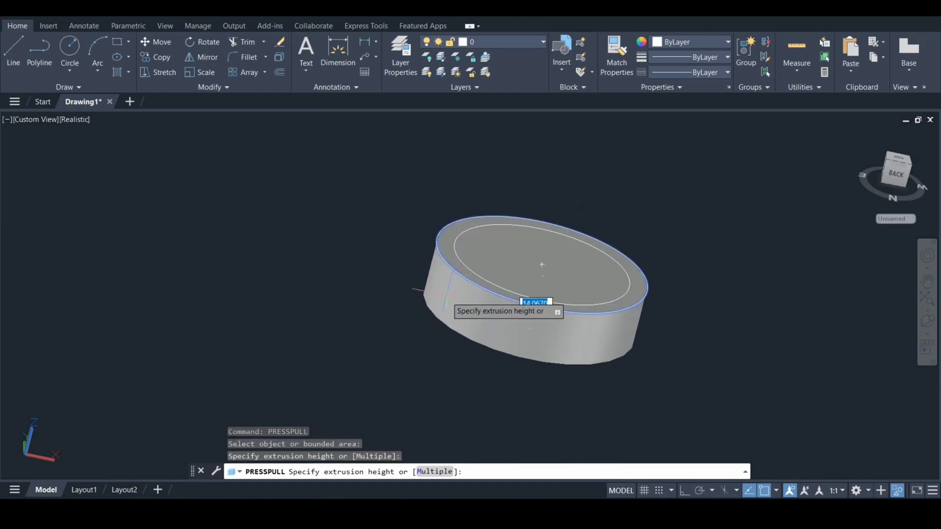
{"action": "type", "text": "10"}
{"action": "key", "text": "Return"}
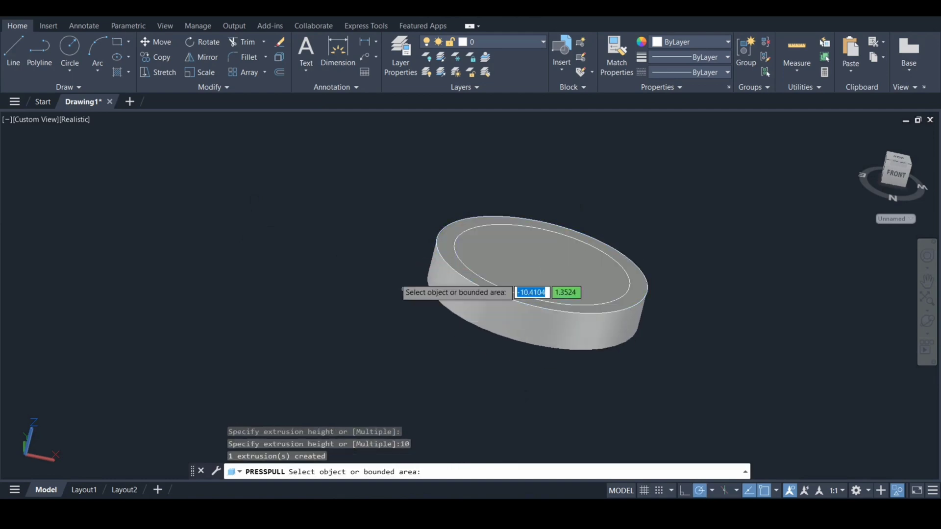
Presspull the inner circle's area down through the disc to cut it into an open ring
{"action": "left_click", "coordinate": [501, 260]}
{"action": "left_click", "coordinate": [441, 374]}
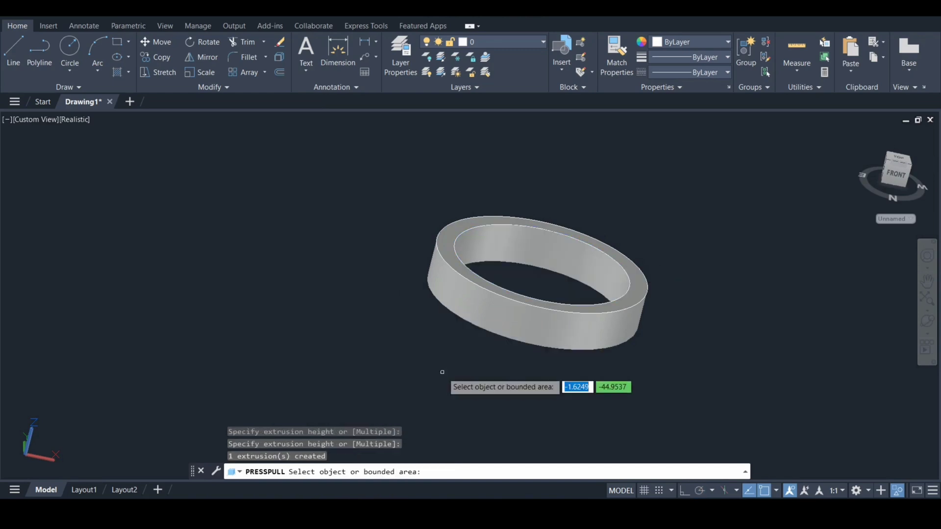
{"action": "key", "text": "Return"}
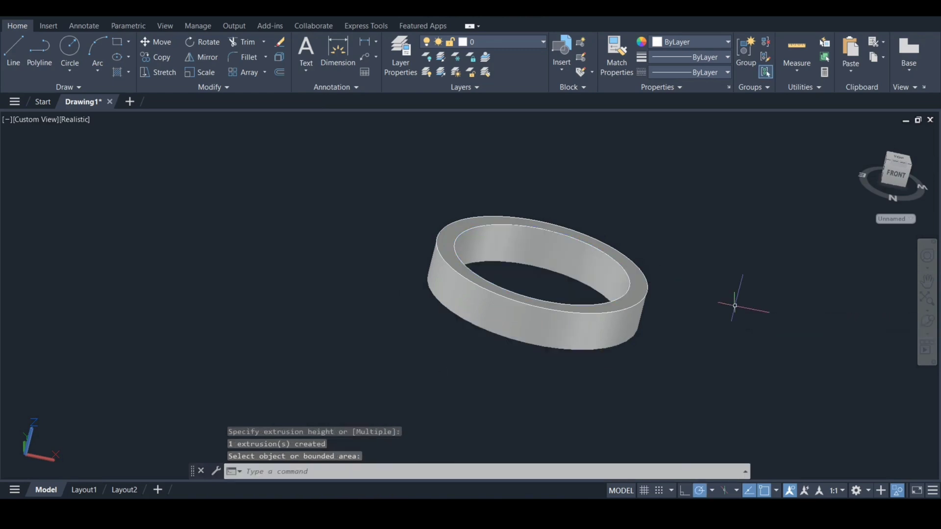
End the object isolation to bring back the hidden gear solid and circle
{"action": "right_click", "coordinate": [270, 219]}
{"action": "mouse_move", "coordinate": [385, 278]}
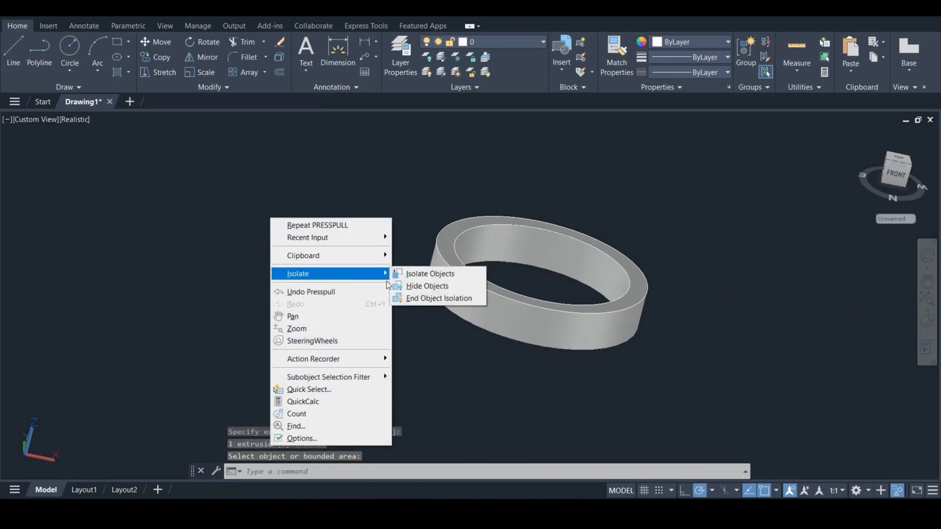
{"action": "left_click", "coordinate": [424, 299]}
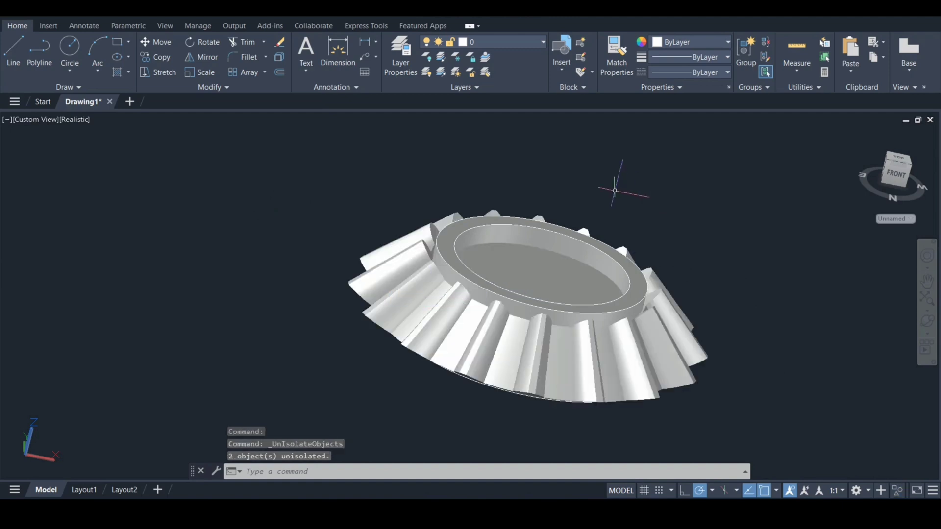
Subtract the ring from the gear solid to recess its narrow end around the hub
{"action": "key", "text": "Return"}
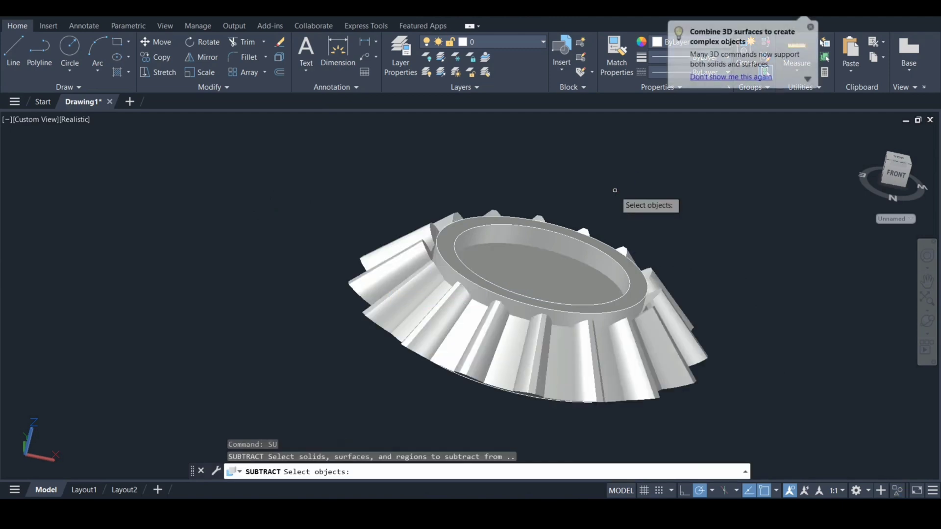
{"action": "left_click", "coordinate": [628, 332]}
{"action": "key", "text": "Return"}
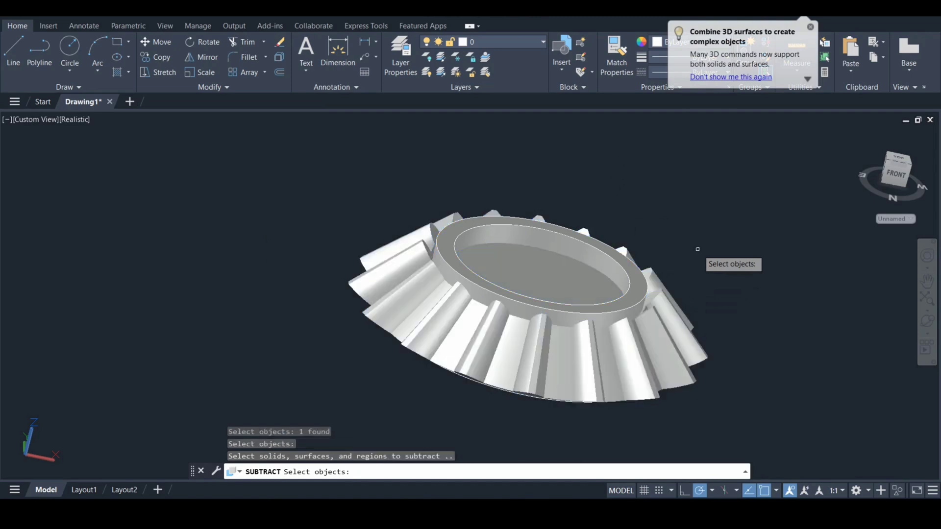
{"action": "left_click", "coordinate": [633, 290]}
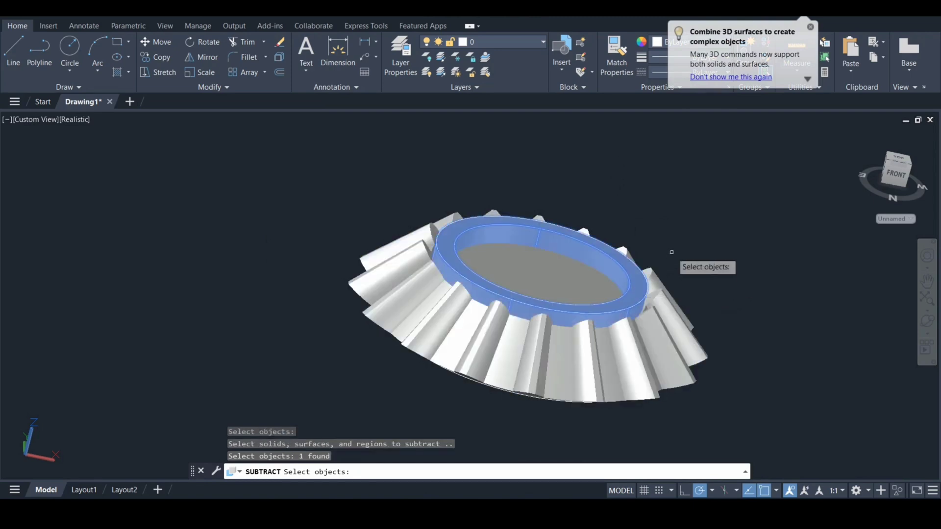
{"action": "key", "text": "Return"}
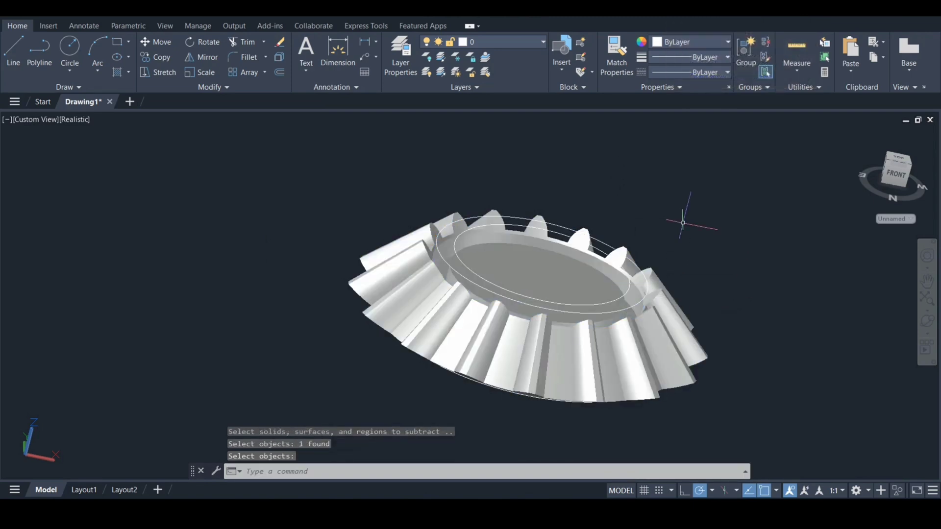
Erase the outer of the two concentric circles at the gear's narrow end
{"action": "left_click", "coordinate": [926, 322]}
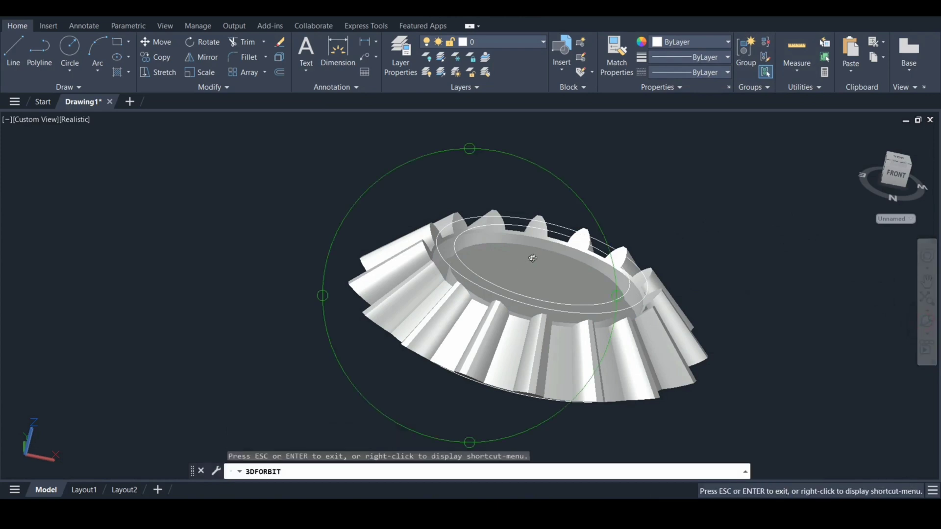
{"action": "left_click_drag", "start_coordinate": [533, 258], "coordinate": [464, 297]}
{"action": "scroll", "coordinate": [465, 297], "scroll_direction": "down", "scroll_amount": 1}
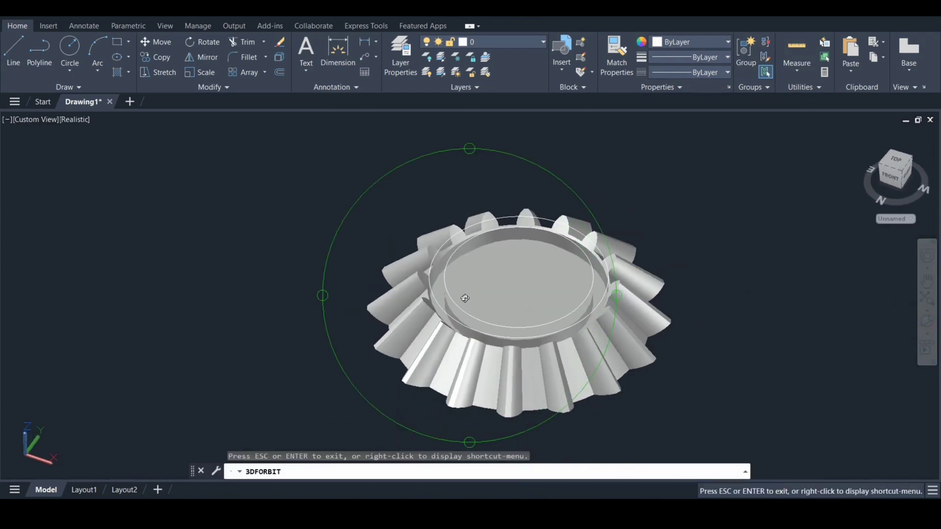
{"action": "middle_click_drag", "start_coordinate": [465, 299], "coordinate": [412, 294]}
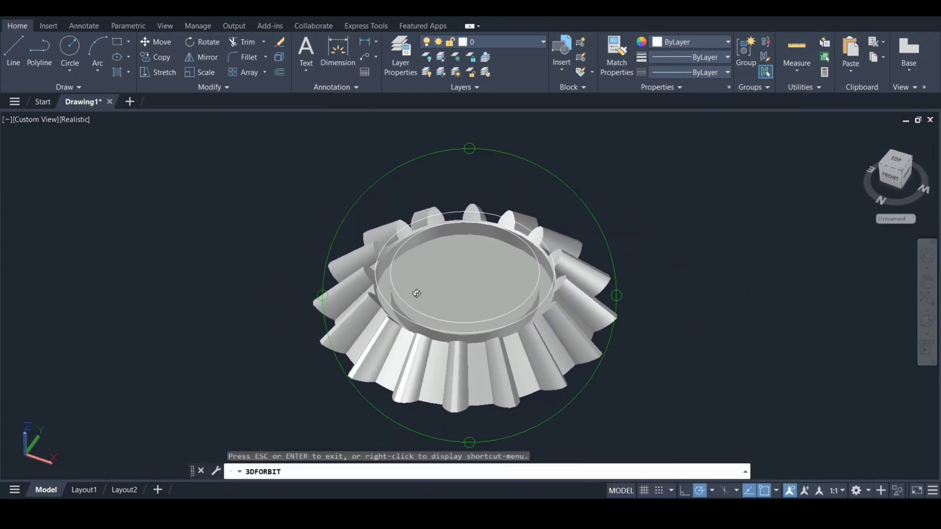
{"action": "left_click_drag", "start_coordinate": [414, 294], "coordinate": [478, 266]}
{"action": "key", "text": "Escape"}
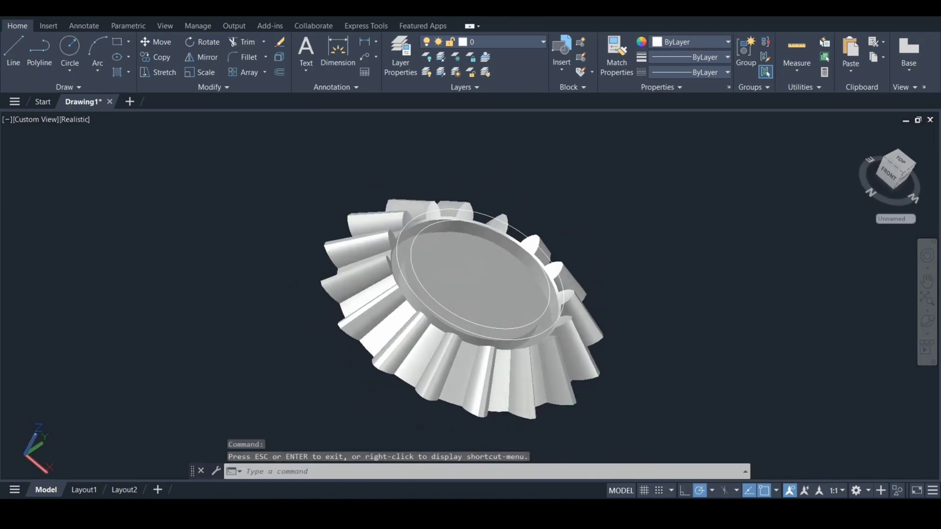
{"action": "left_click", "coordinate": [518, 228]}
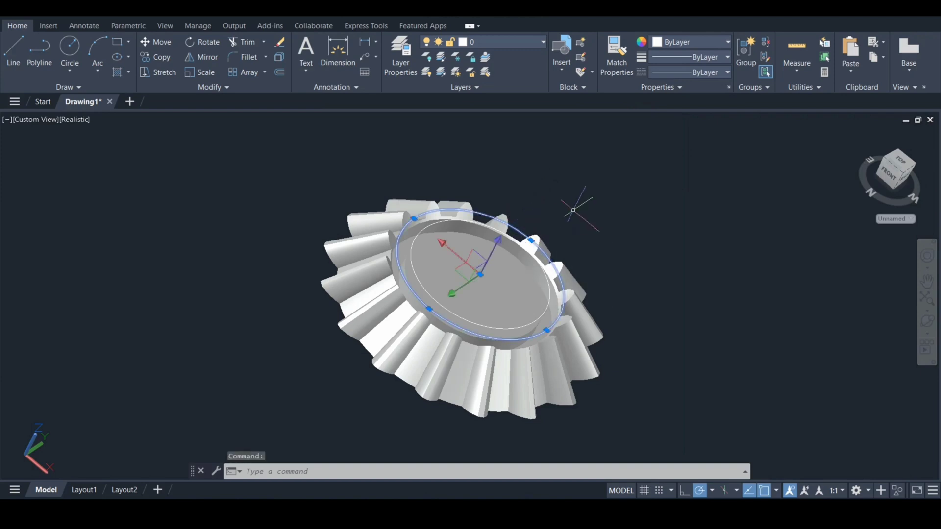
{"action": "key", "text": "Return"}
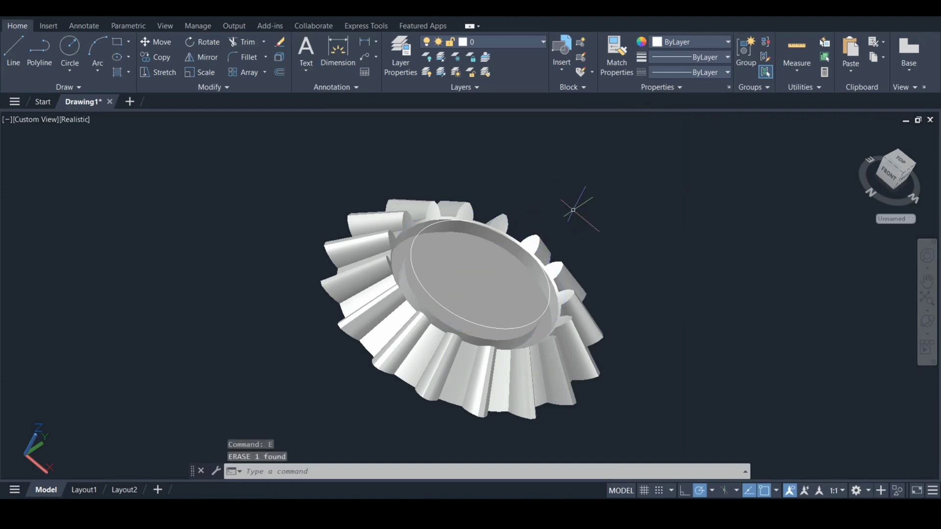
Hide the gear solid so only the two remaining construction circles are shown
{"action": "left_click", "coordinate": [562, 334]}
{"action": "right_click", "coordinate": [563, 333]}
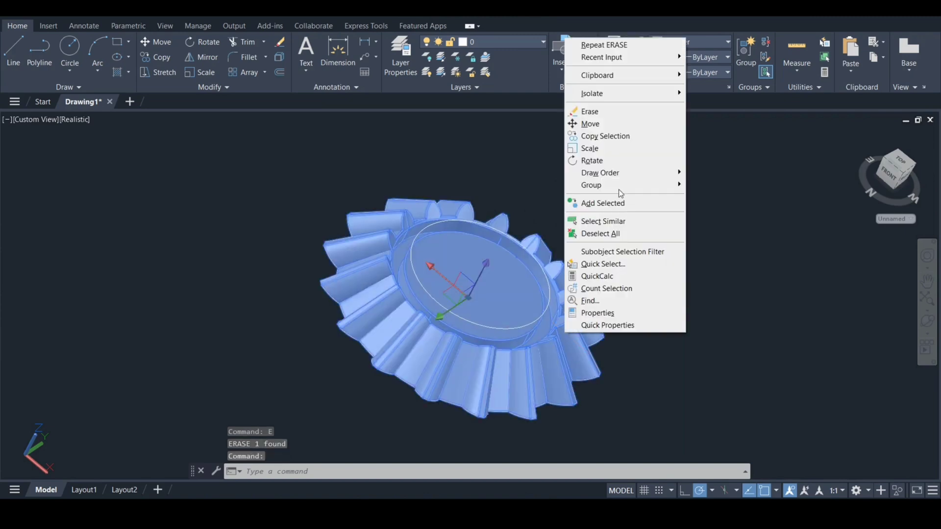
{"action": "mouse_move", "coordinate": [632, 93]}
{"action": "left_click", "coordinate": [718, 105]}
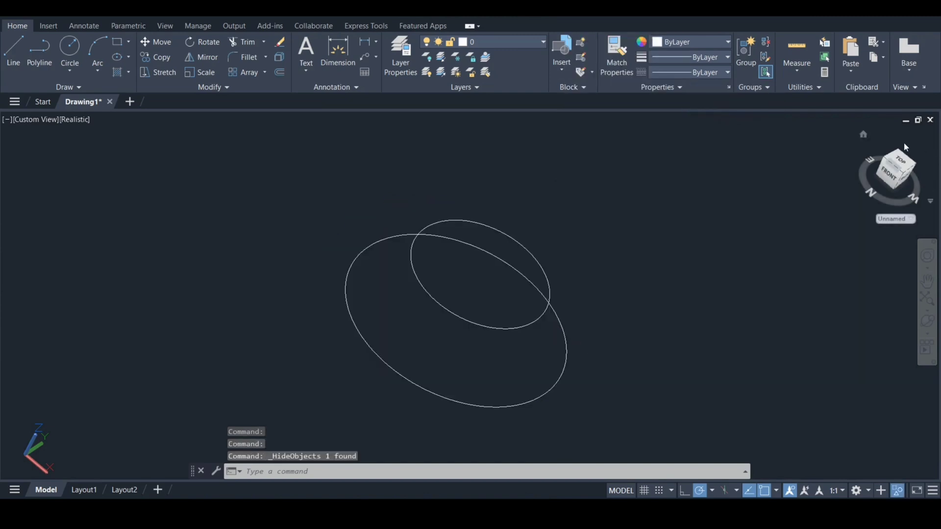
Switch to the top view and erase the larger of the two construction circles
{"action": "left_click", "coordinate": [904, 166]}
{"action": "left_click", "coordinate": [596, 286]}
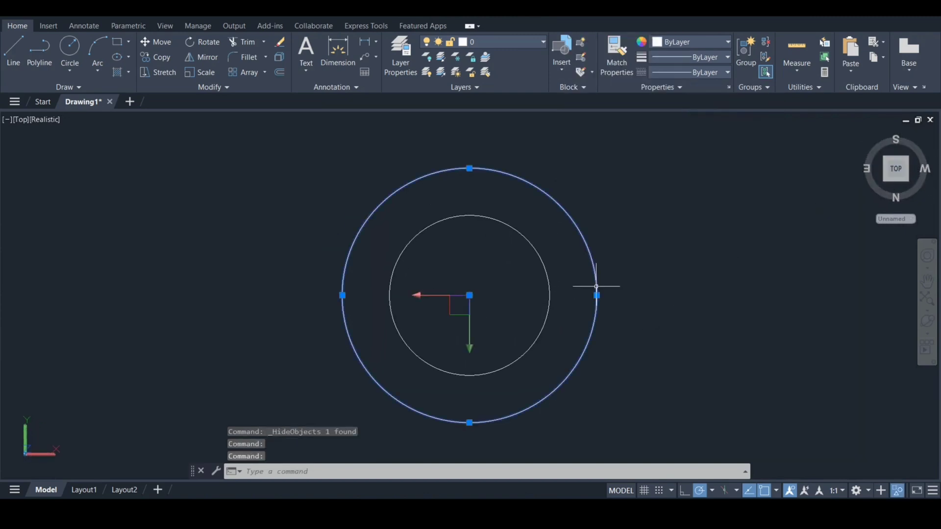
{"action": "type", "text": "e"}
{"action": "key", "text": "Return"}
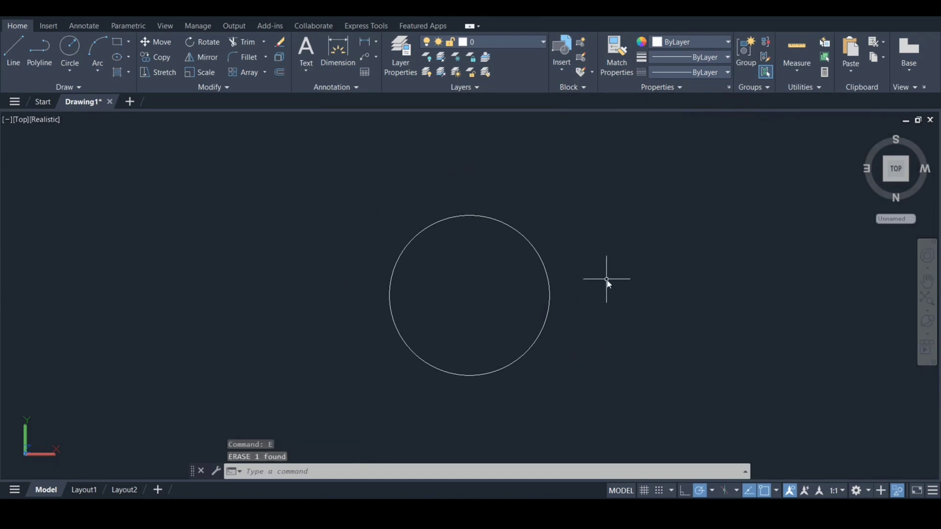
Draw a circle of radius 12 concentric with the remaining hub circle
{"action": "type", "text": "c"}
{"action": "key", "text": "Return"}
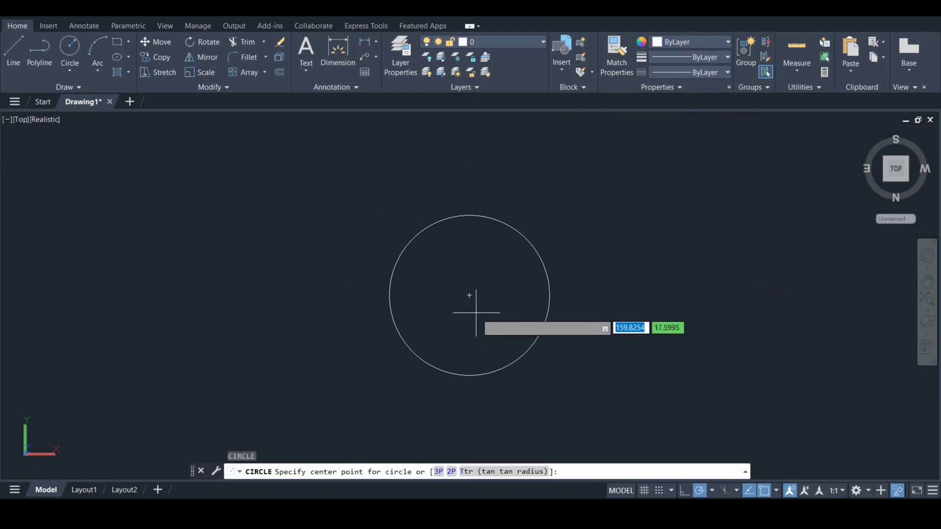
{"action": "left_click", "coordinate": [470, 295]}
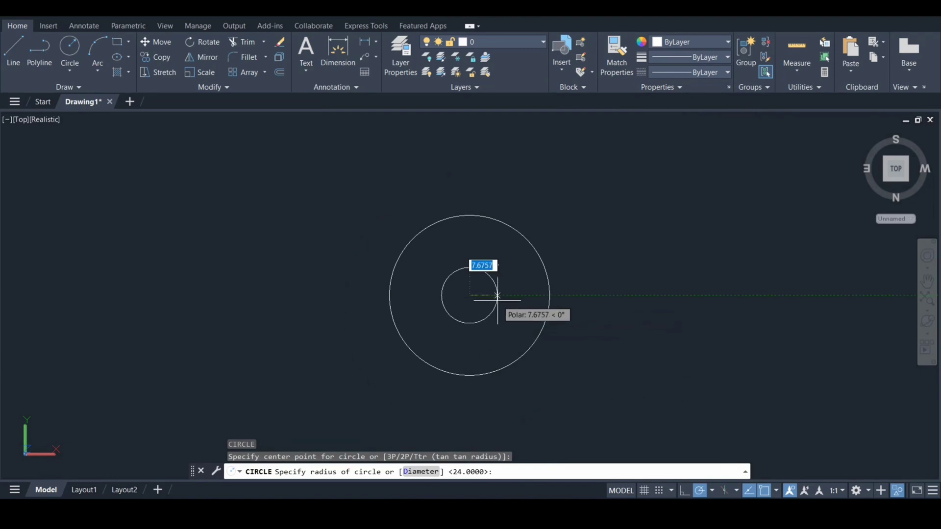
{"action": "type", "text": "12"}
{"action": "key", "text": "Return"}
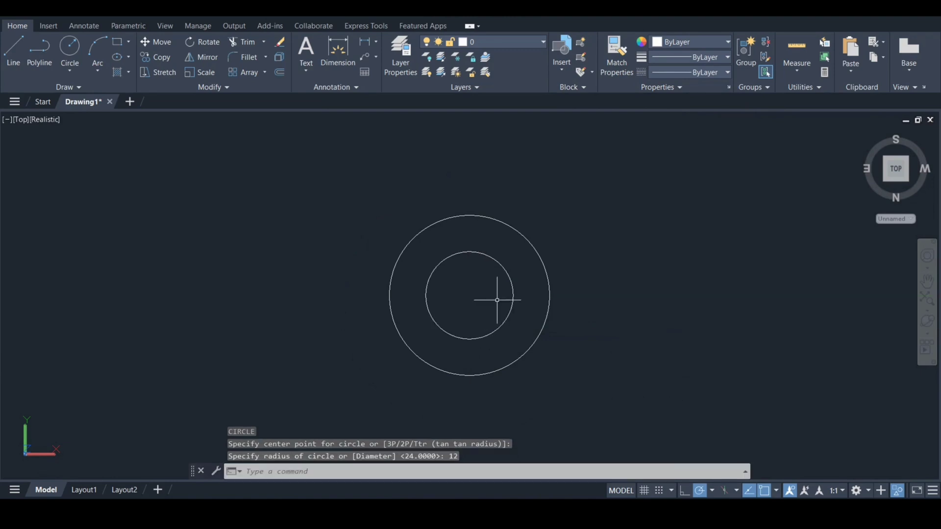
Draw a 3 by 3 square inside the radius 12 circle using the rectangle's Dimensions option
{"action": "scroll", "coordinate": [494, 278], "scroll_direction": "up", "scroll_amount": 2}
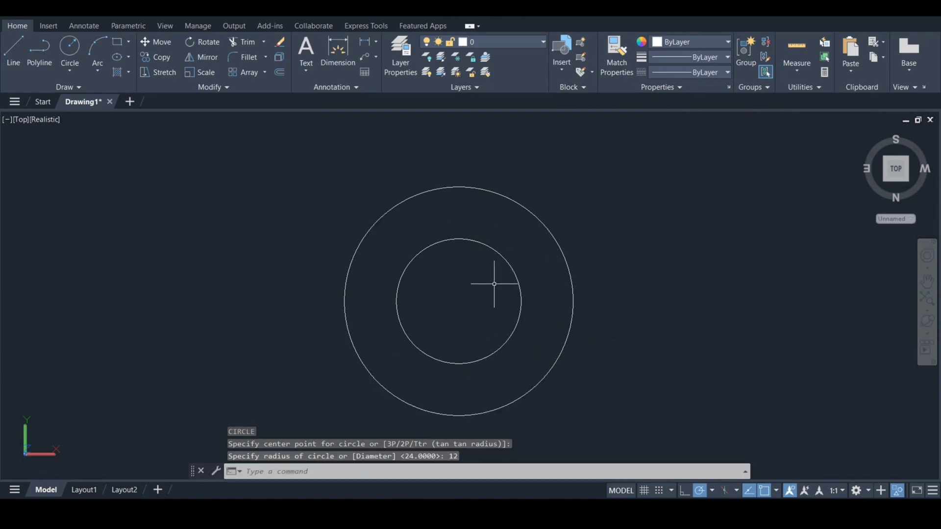
{"action": "type", "text": "rec"}
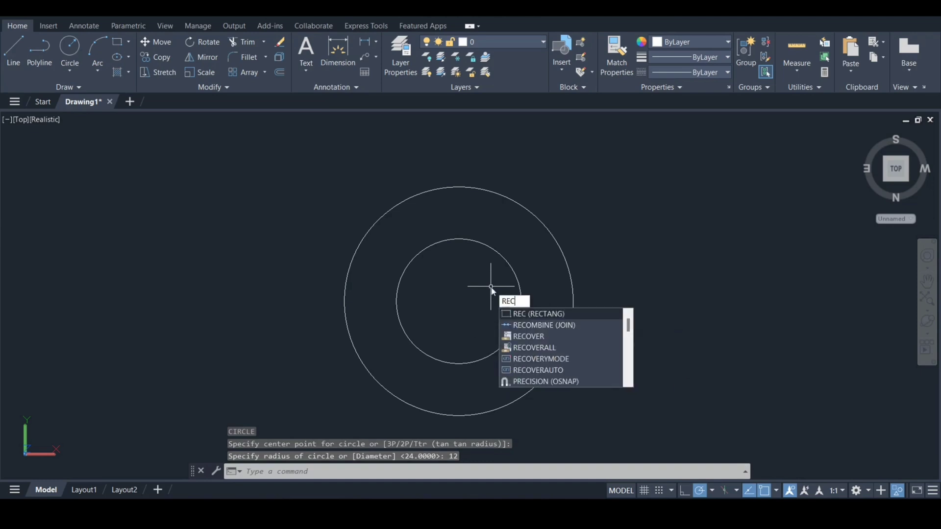
{"action": "key", "text": "Return"}
{"action": "left_click", "coordinate": [435, 274]}
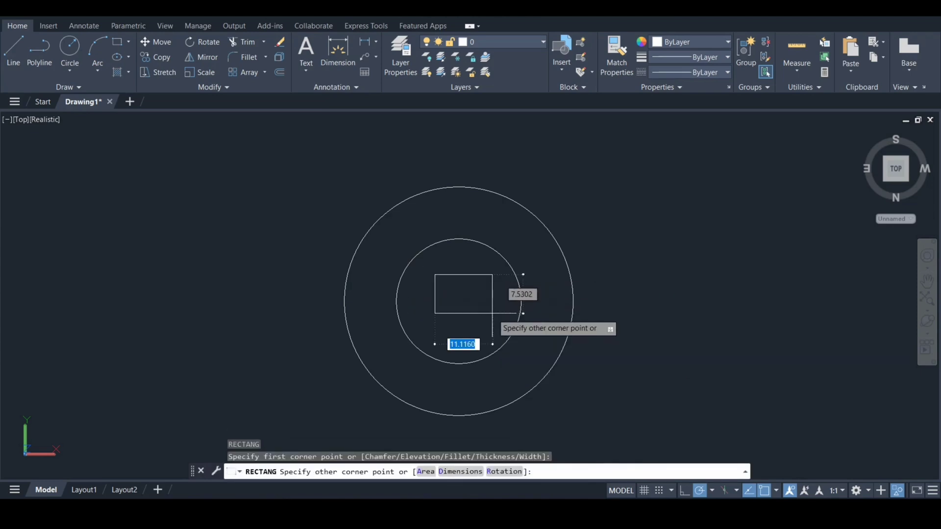
{"action": "type", "text": "d"}
{"action": "key", "text": "Return"}
{"action": "type", "text": "3"}
{"action": "key", "text": "Return"}
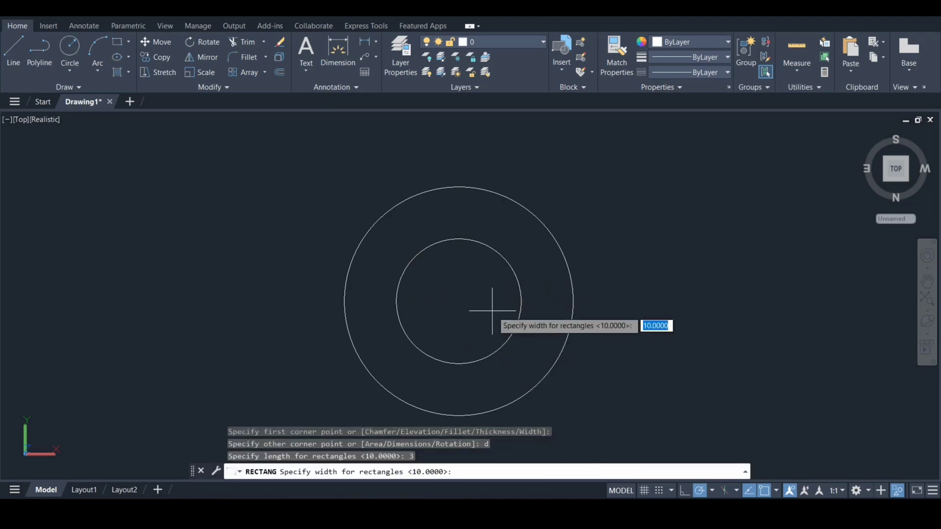
{"action": "type", "text": "3"}
{"action": "key", "text": "Return"}
{"action": "left_click", "coordinate": [492, 311]}
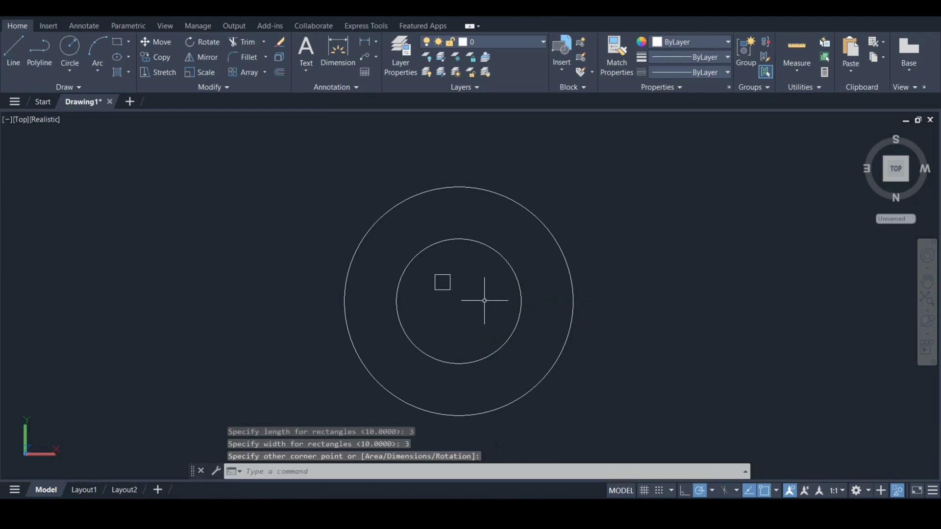
Move the square by its centre onto the top quadrant of the radius 12 circle
{"action": "type", "text": "m"}
{"action": "key", "text": "Return"}
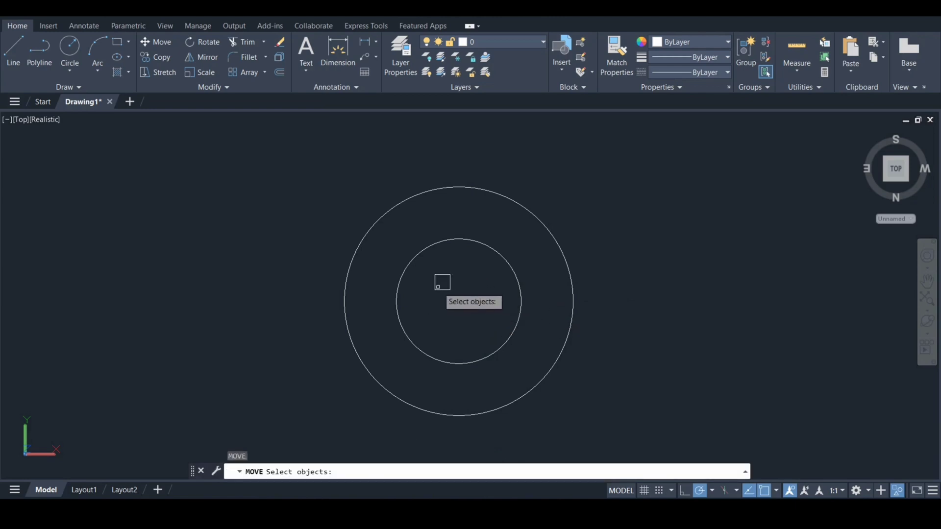
{"action": "left_click", "coordinate": [434, 282]}
{"action": "key", "text": "Return"}
{"action": "left_click", "coordinate": [443, 282]}
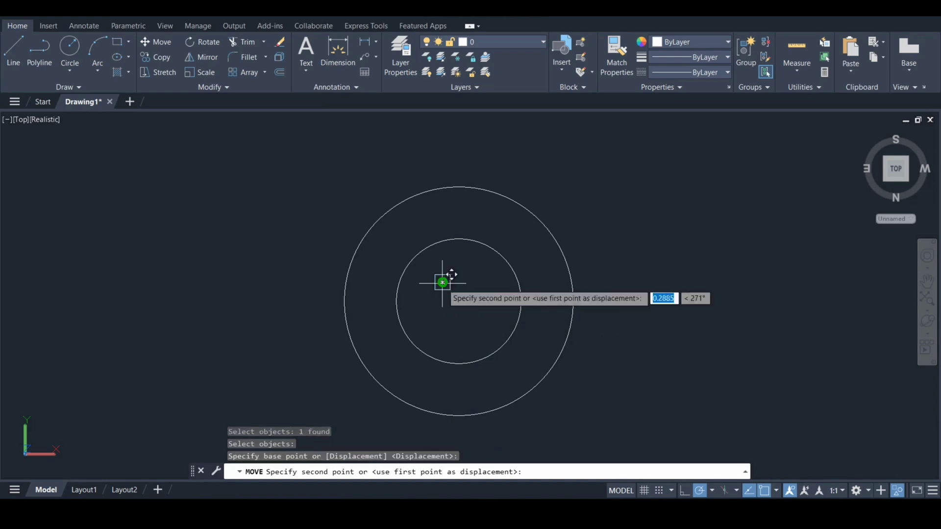
{"action": "left_click", "coordinate": [456, 238]}
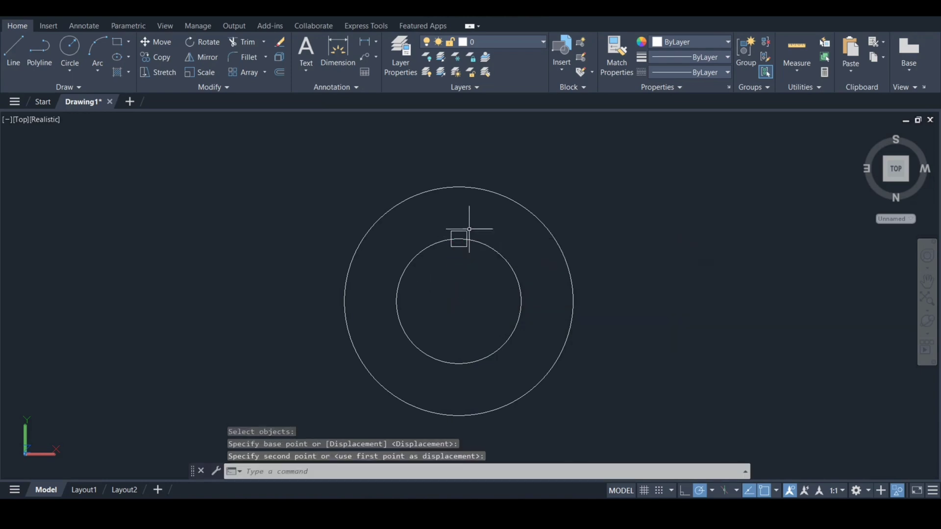
Trim the square's portion inside the radius 12 circle and the arc inside the square to form a keyway outline
{"action": "type", "text": "tr"}
{"action": "key", "text": "Return"}
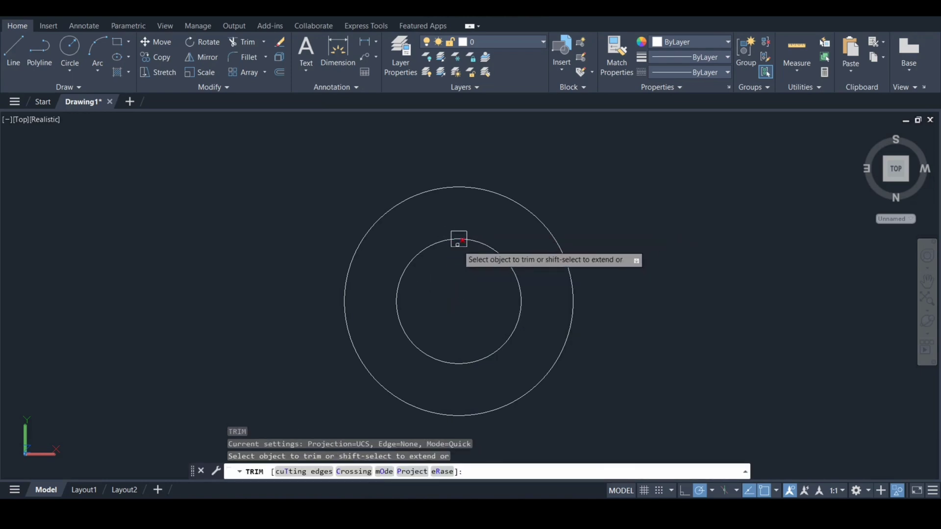
{"action": "left_click", "coordinate": [456, 247]}
{"action": "left_click", "coordinate": [450, 244]}
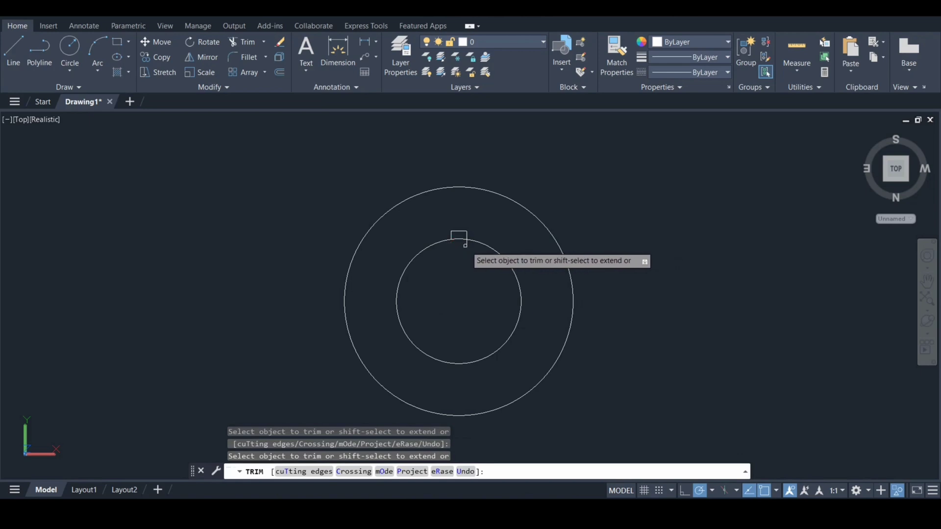
{"action": "left_click", "coordinate": [467, 245]}
{"action": "key", "text": "Return"}
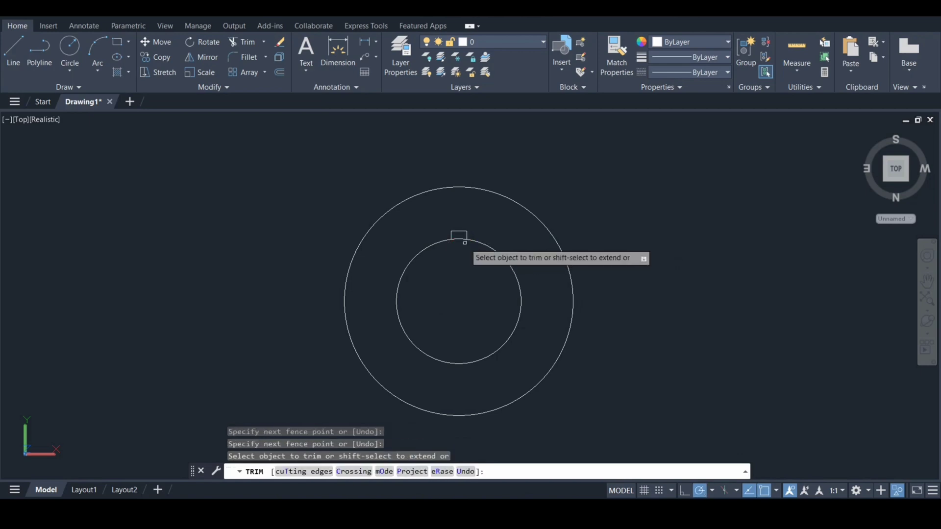
{"action": "key", "text": "Return"}
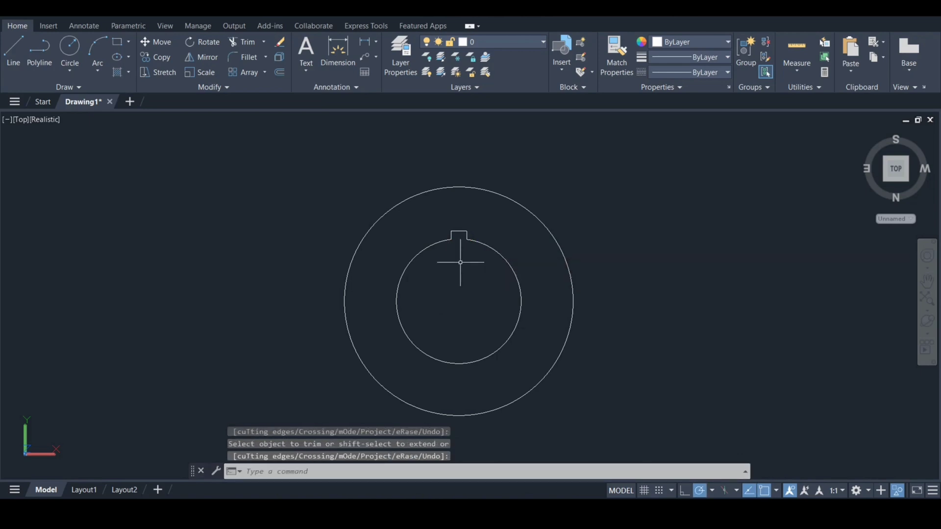
Join the radius 12 arc and the keyway notch into one closed bore profile
{"action": "type", "text": "j"}
{"action": "key", "text": "Return"}
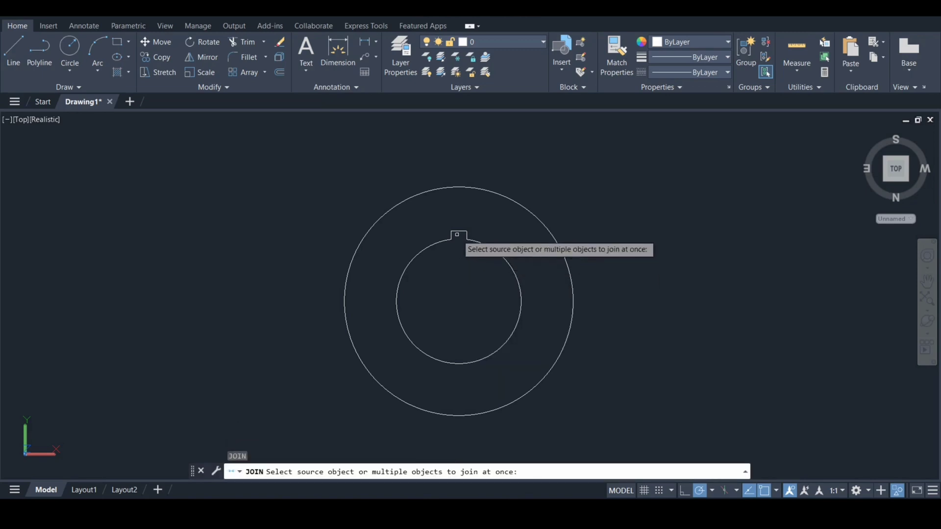
{"action": "left_click", "coordinate": [458, 232]}
{"action": "left_click", "coordinate": [448, 241]}
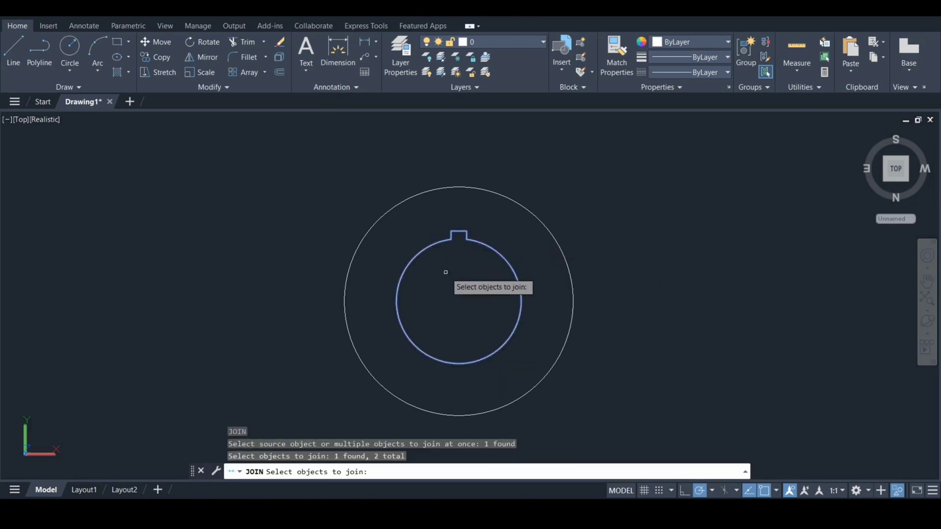
{"action": "key", "text": "Return"}
Extrude the outer hub circle to a height of 35, away from the keyway profile's viewing side
{"action": "left_click", "coordinate": [927, 327]}
{"action": "left_click", "coordinate": [833, 355]}
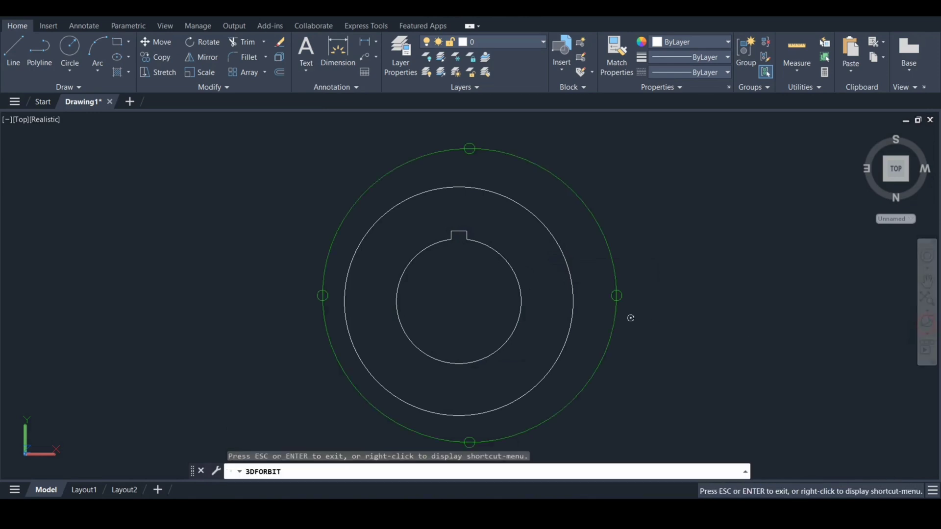
{"action": "left_click_drag", "start_coordinate": [550, 316], "coordinate": [417, 321]}
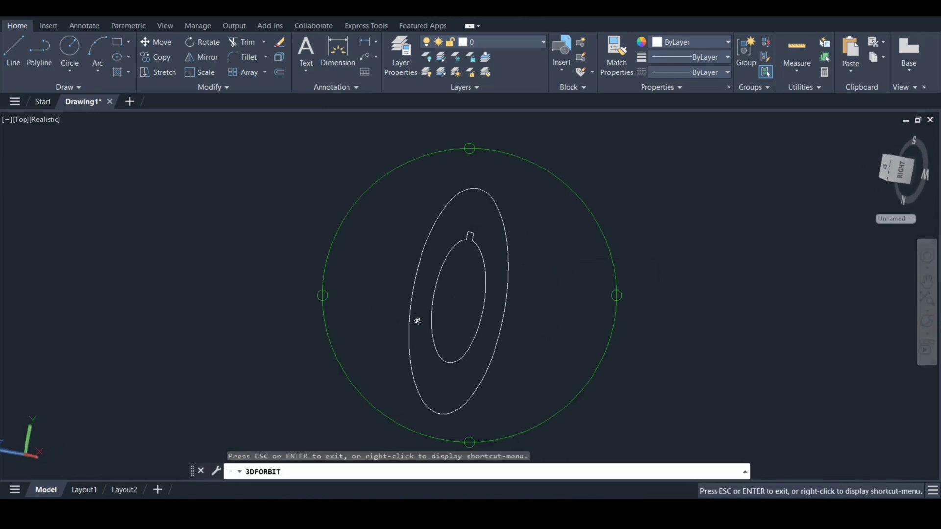
{"action": "left_click_drag", "start_coordinate": [377, 365], "coordinate": [392, 389]}
{"action": "key", "text": "Escape"}
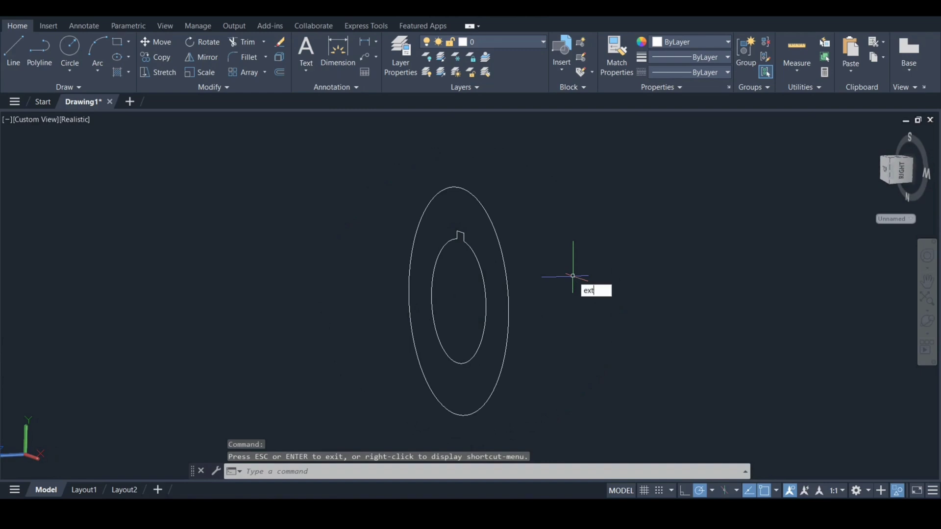
{"action": "type", "text": "ext"}
{"action": "key", "text": "Return"}
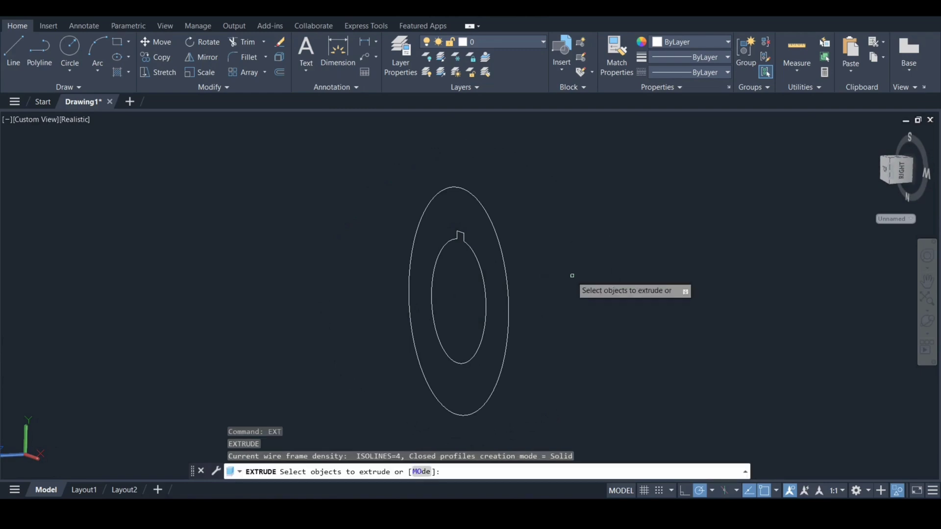
{"action": "left_click", "coordinate": [503, 256]}
{"action": "key", "text": "Return"}
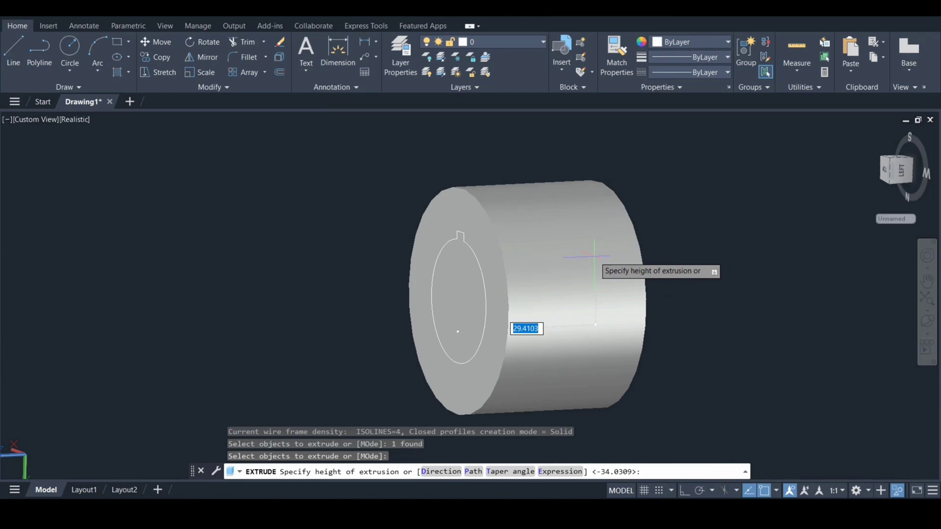
{"action": "type", "text": "35"}
{"action": "key", "text": "Return"}
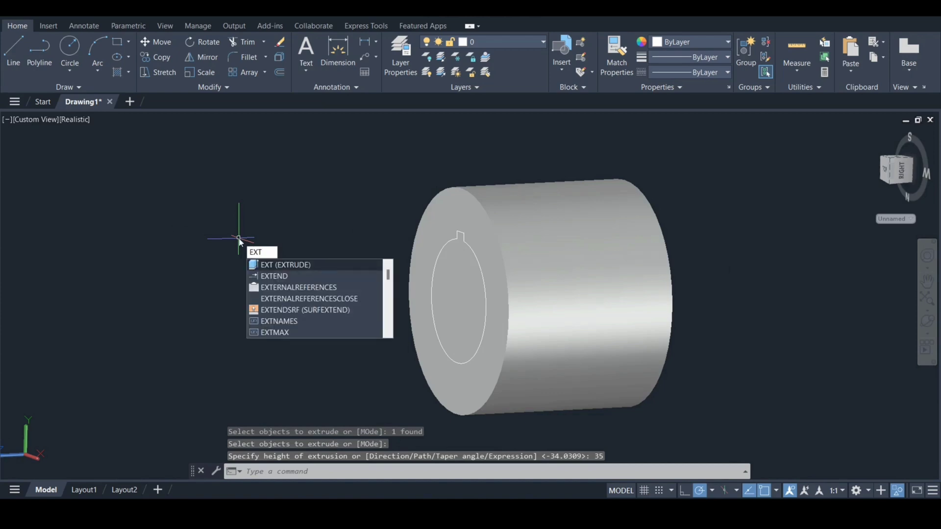
Extrude the keyed bore profile about 80 through and beyond the hub cylinder
{"action": "key", "text": "Return"}
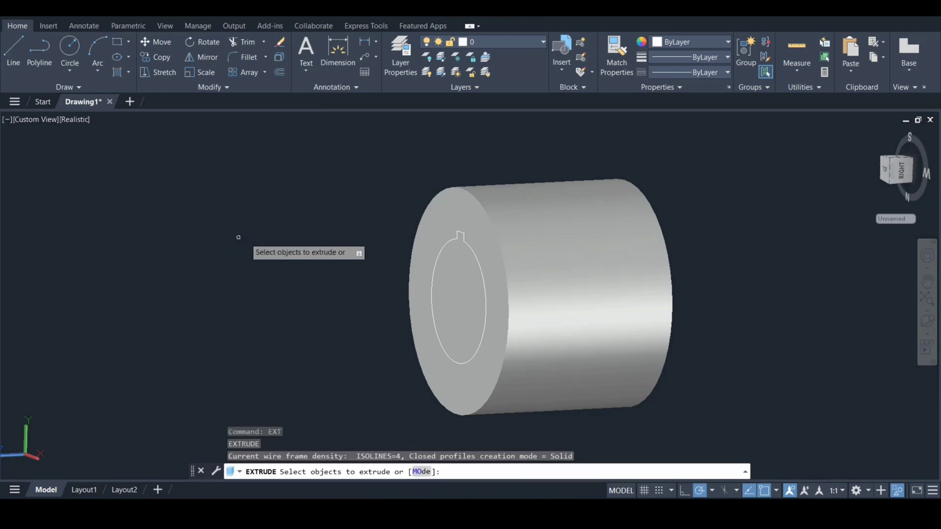
{"action": "left_click", "coordinate": [470, 248]}
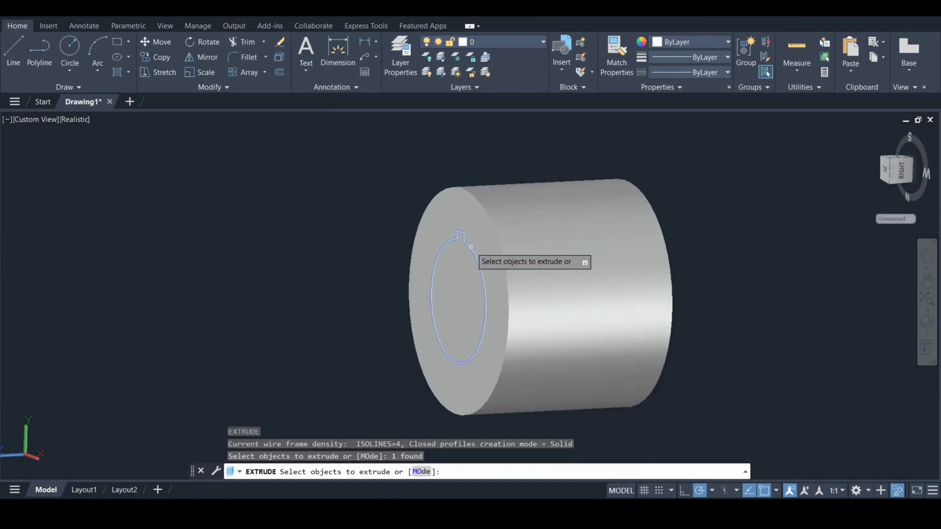
{"action": "key", "text": "Return"}
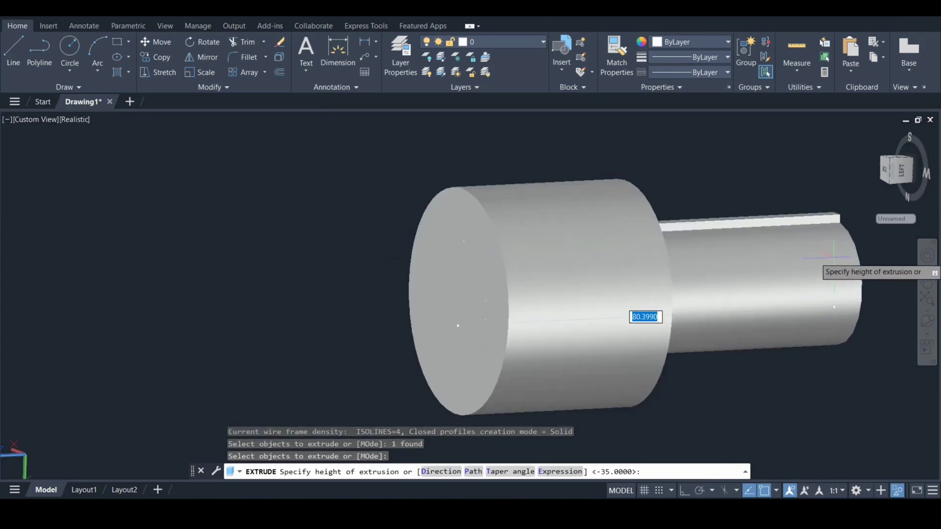
{"action": "key", "text": "Return"}
{"action": "middle_click_drag", "start_coordinate": [399, 216], "coordinate": [347, 224]}
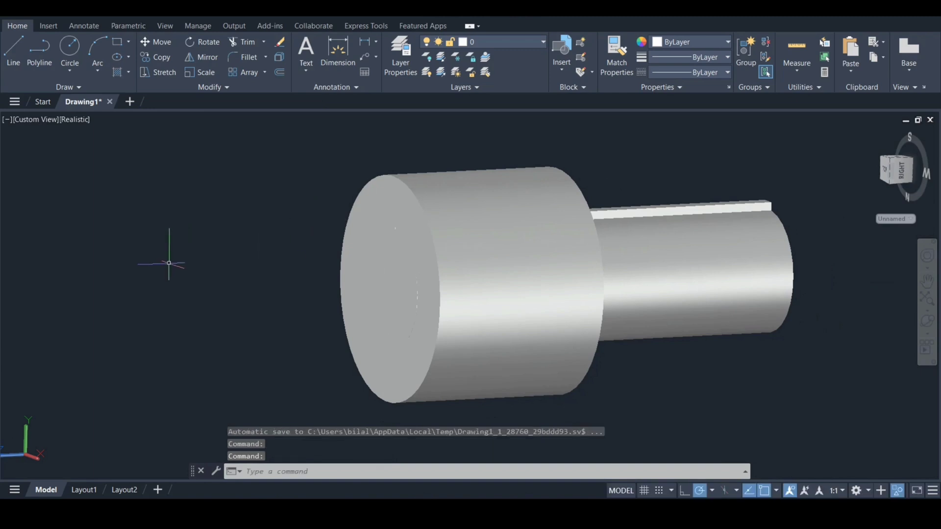
Subtract the keyed bore solid from the toothed gear body and the hub cylinder
{"action": "type", "text": "s"}
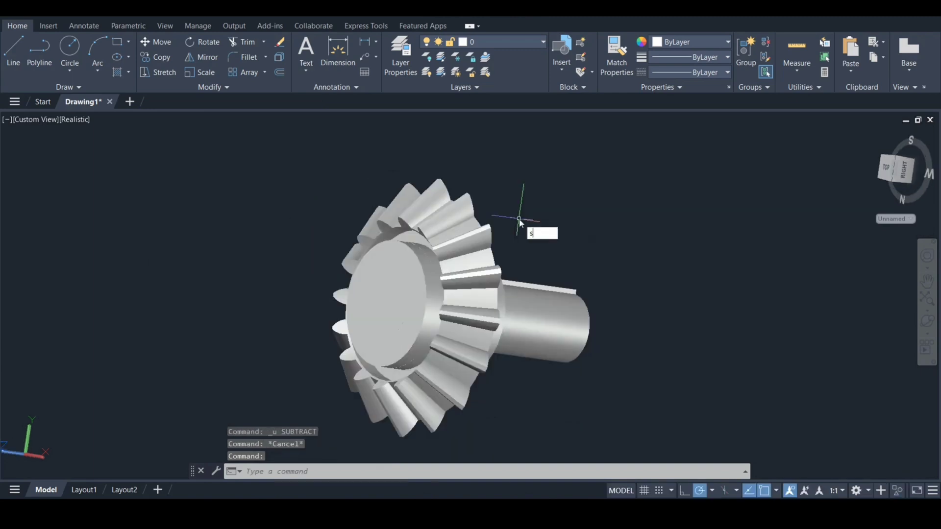
{"action": "type", "text": "u"}
{"action": "key", "text": "Return"}
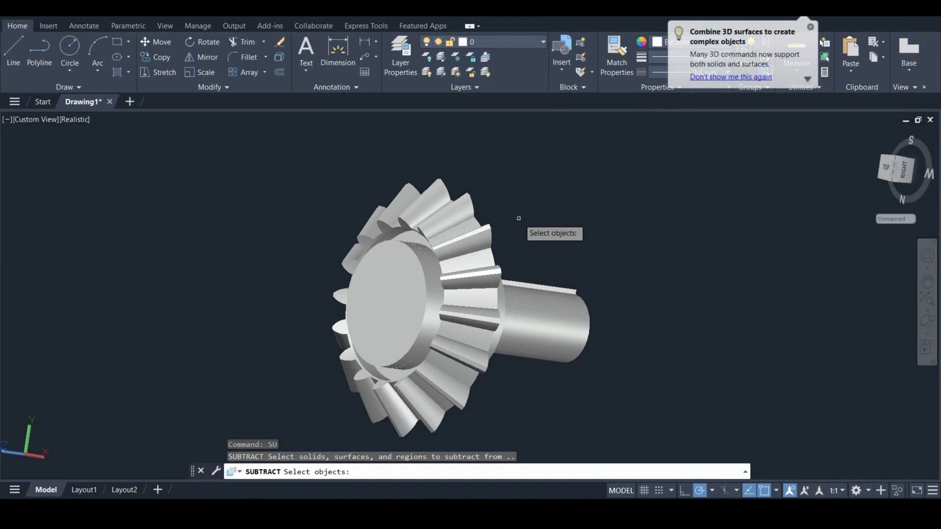
{"action": "left_click", "coordinate": [467, 254]}
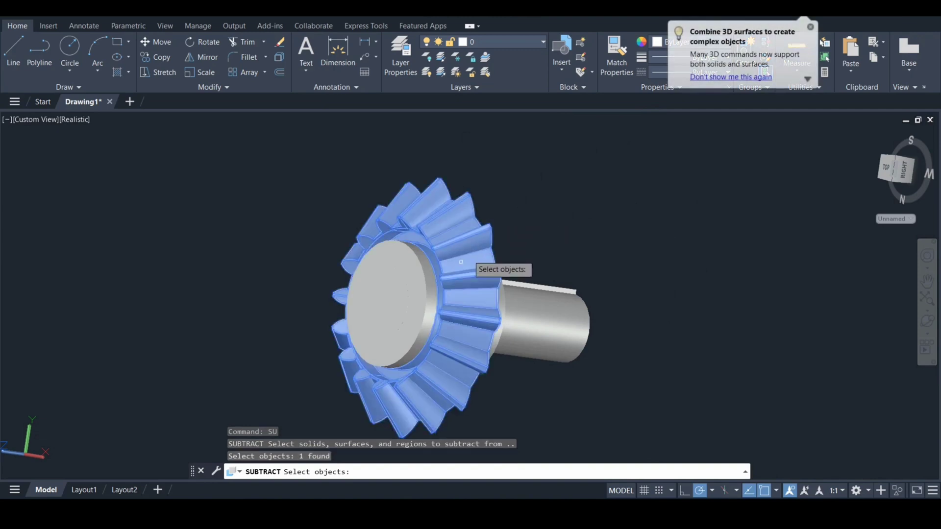
{"action": "left_click", "coordinate": [427, 285]}
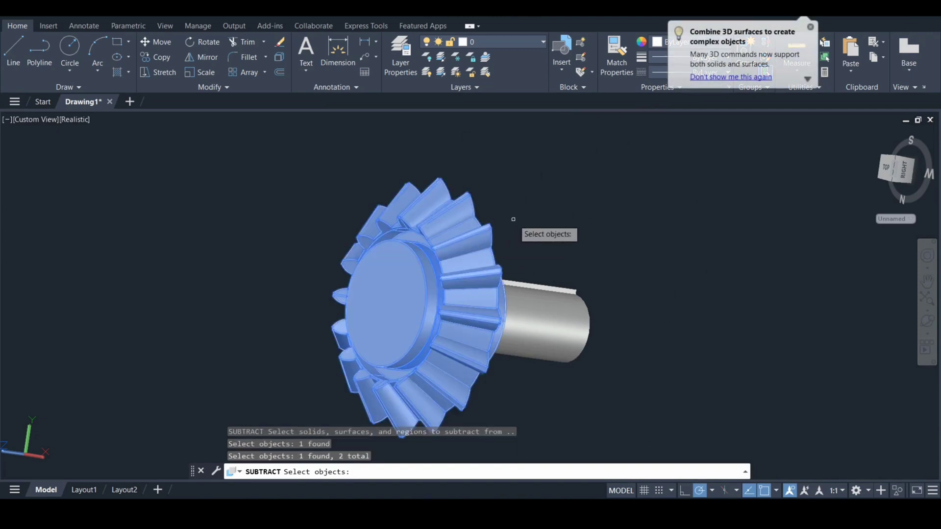
{"action": "key", "text": "Return"}
{"action": "left_click", "coordinate": [562, 308]}
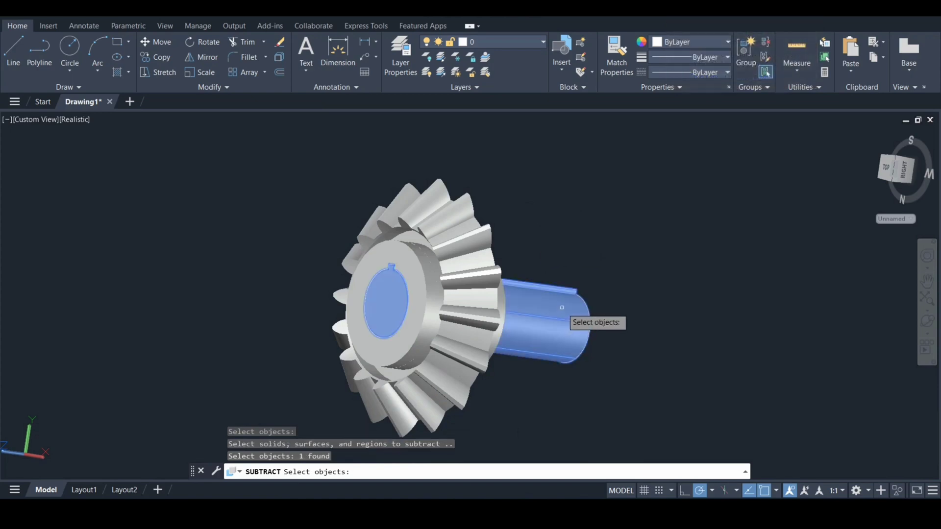
{"action": "key", "text": "Return"}
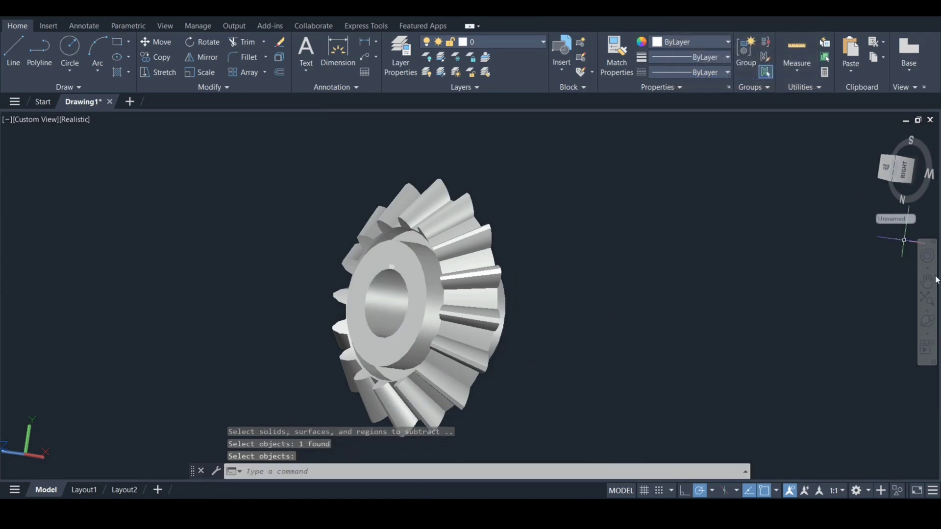
Fillet the outer circular edge of the narrow-end hub face with FILLETEDGE at radius 1
{"action": "left_click", "coordinate": [928, 321]}
{"action": "left_click_drag", "start_coordinate": [429, 299], "coordinate": [579, 268]}
{"action": "scroll", "coordinate": [385, 293], "scroll_direction": "up", "scroll_amount": 2}
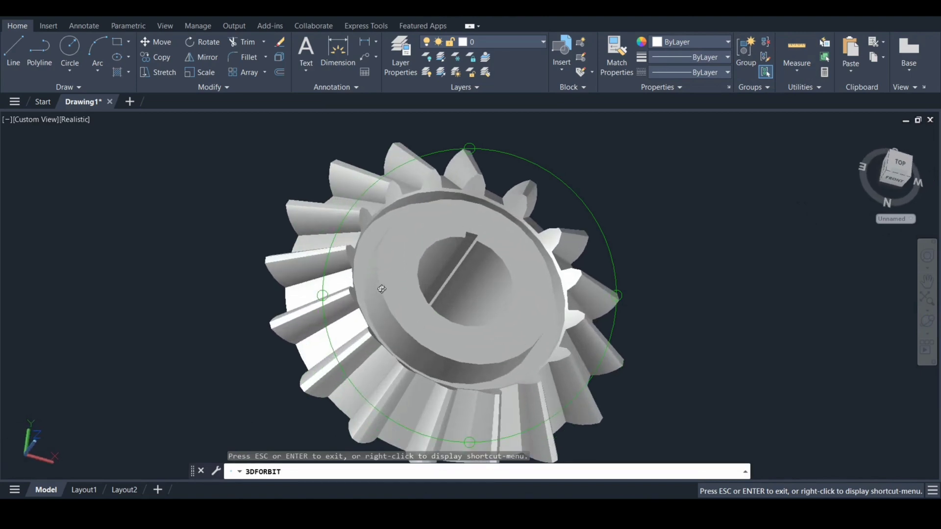
{"action": "key", "text": "Escape"}
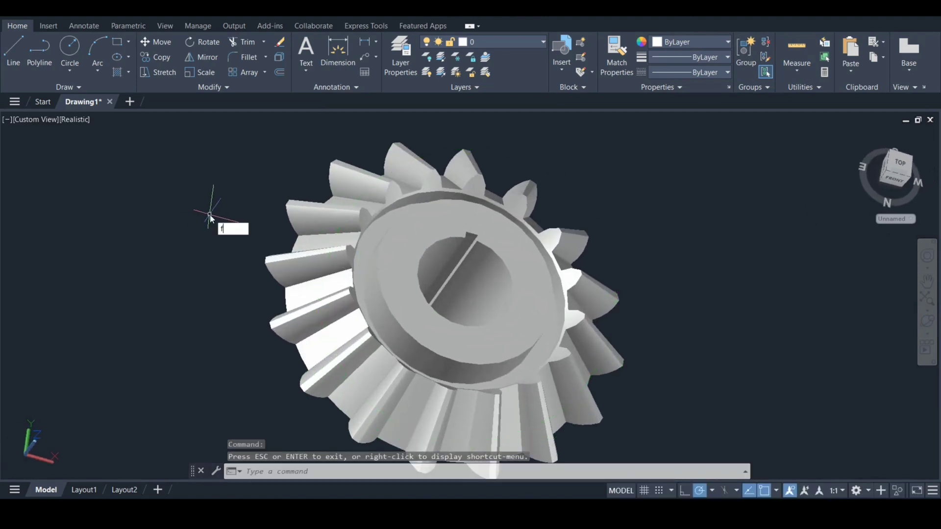
{"action": "key", "text": "Down"}
{"action": "key", "text": "Down"}
{"action": "key", "text": "Down"}
{"action": "key", "text": "Return"}
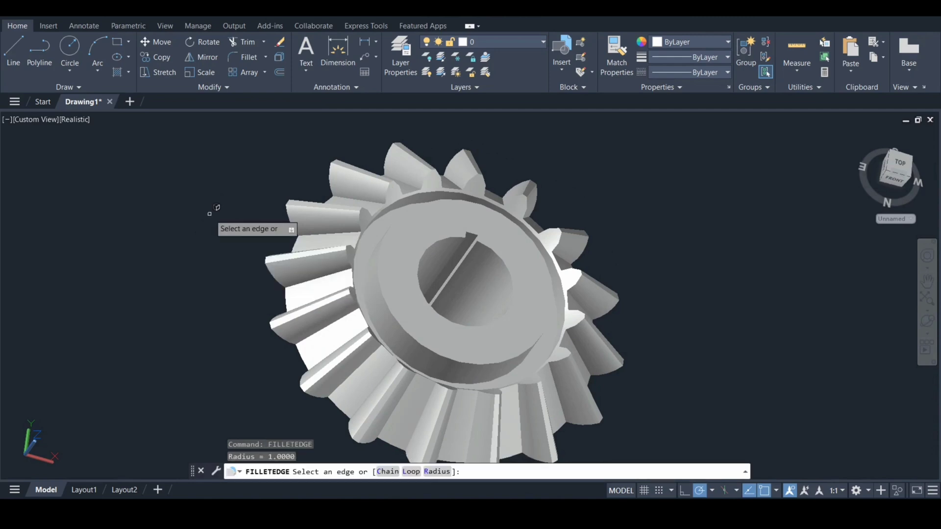
{"action": "type", "text": "r2"}
{"action": "key", "text": "Return"}
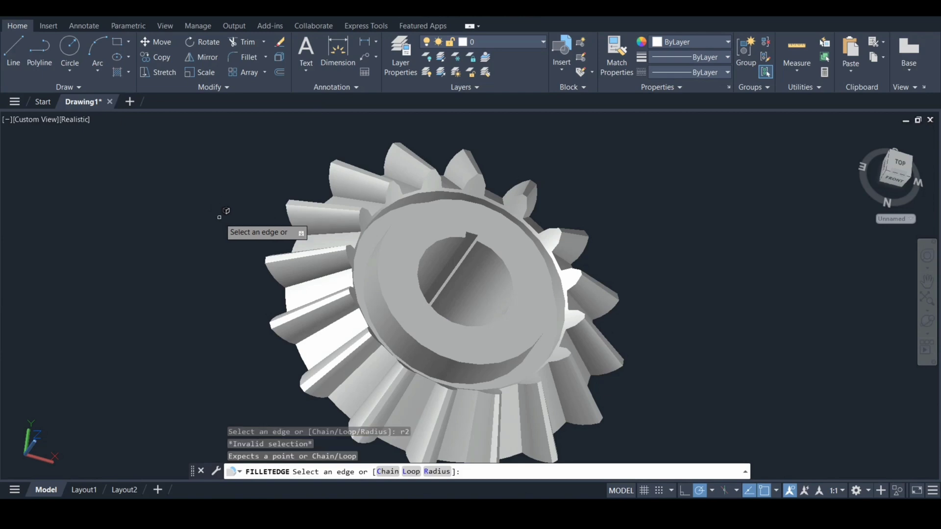
{"action": "left_click", "coordinate": [398, 314]}
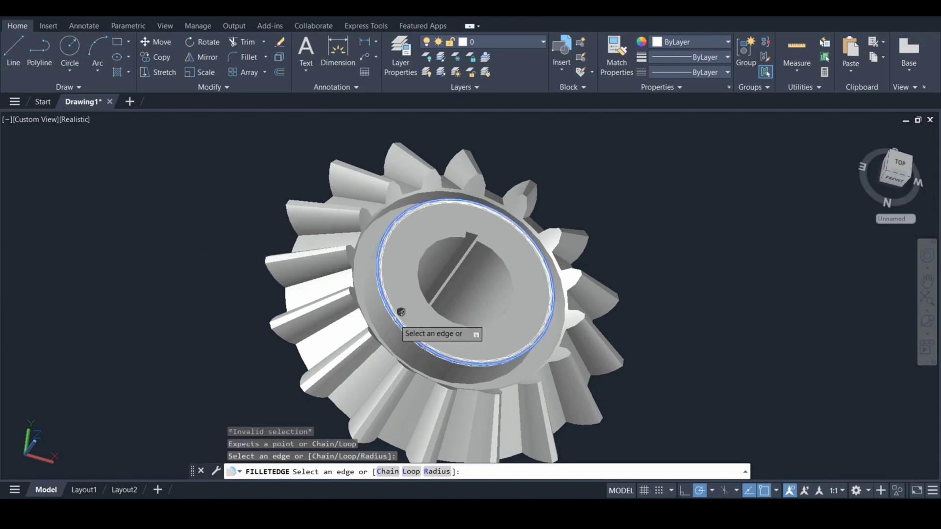
{"action": "key", "text": "Return"}
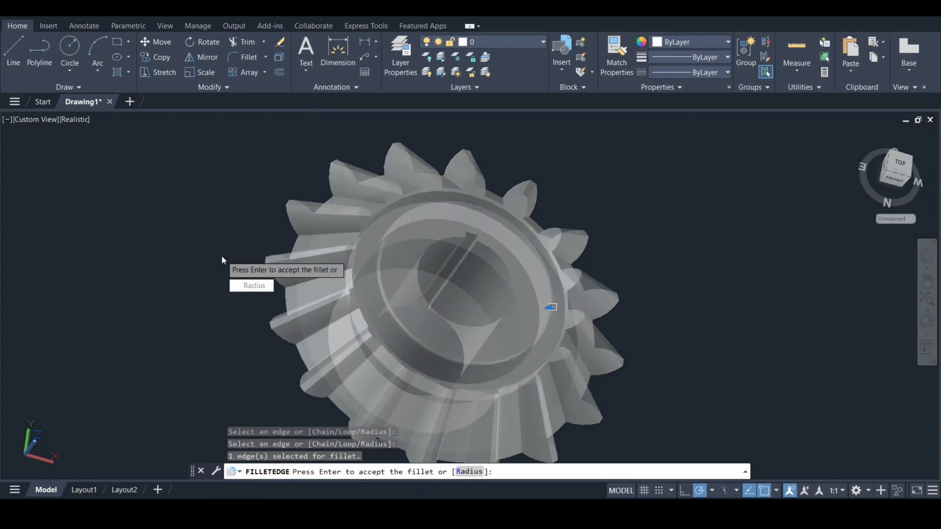
{"action": "key", "text": "Return"}
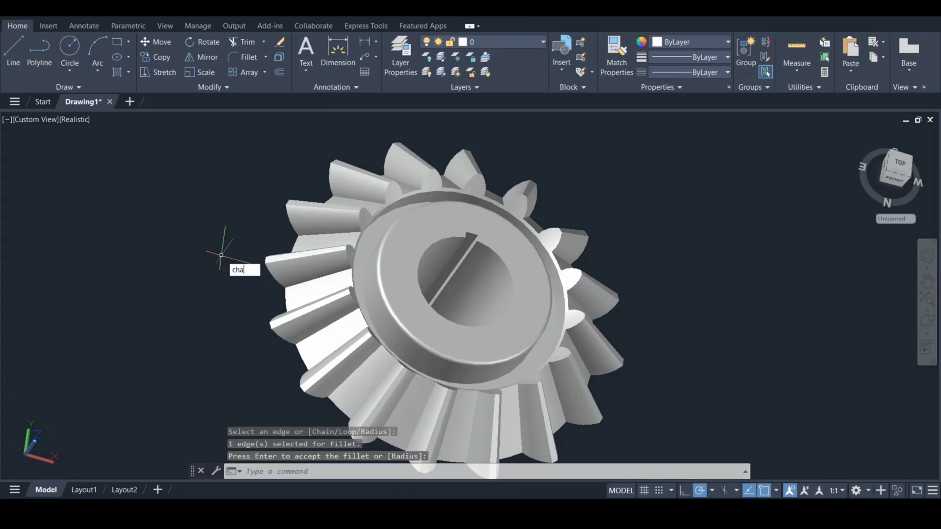
Chamfer the bore's circular edge on the narrow-end hub face with CHAMFEREDGE, using 1 for both distances
{"action": "type", "text": "cha"}
{"action": "key", "text": "Down"}
{"action": "key", "text": "Return"}
{"action": "type", "text": "d"}
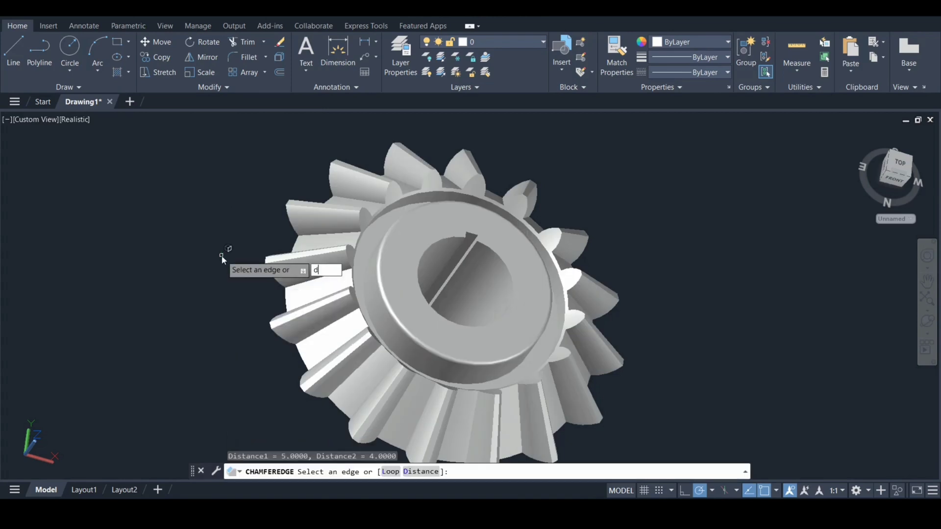
{"action": "key", "text": "Return"}
{"action": "type", "text": "1"}
{"action": "key", "text": "Return"}
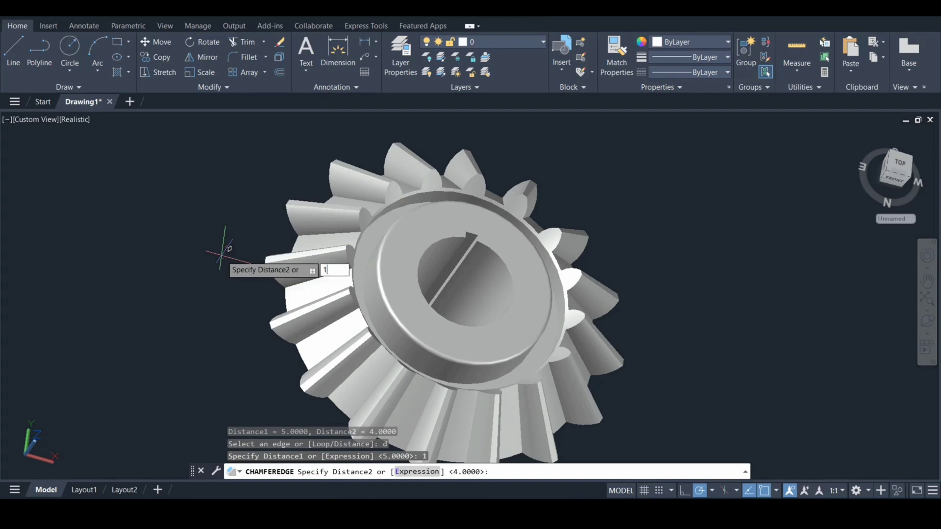
{"action": "type", "text": "1"}
{"action": "key", "text": "Return"}
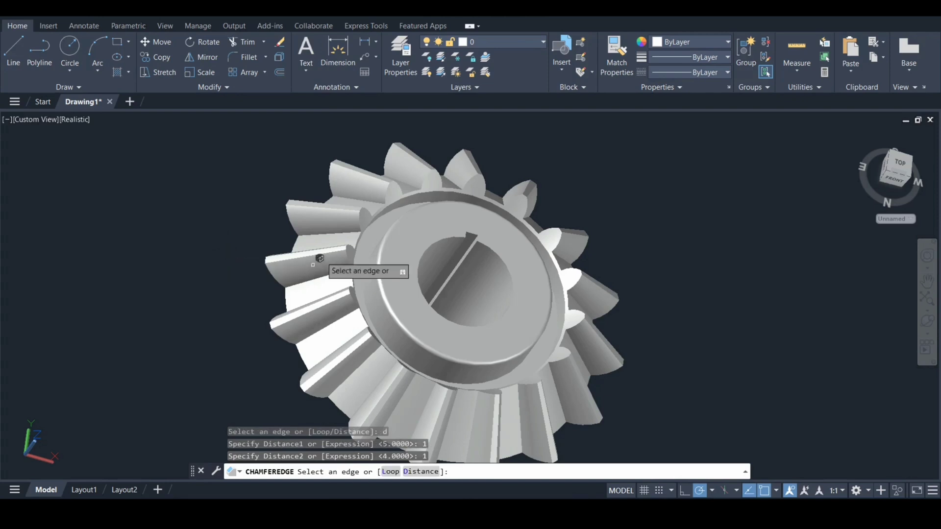
{"action": "left_click", "coordinate": [443, 241]}
{"action": "key", "text": "Return"}
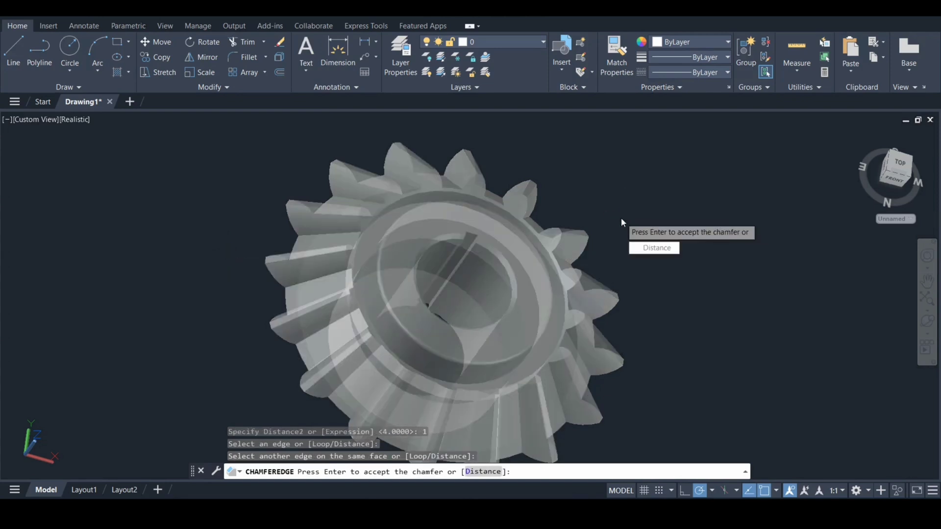
{"action": "key", "text": "Return"}
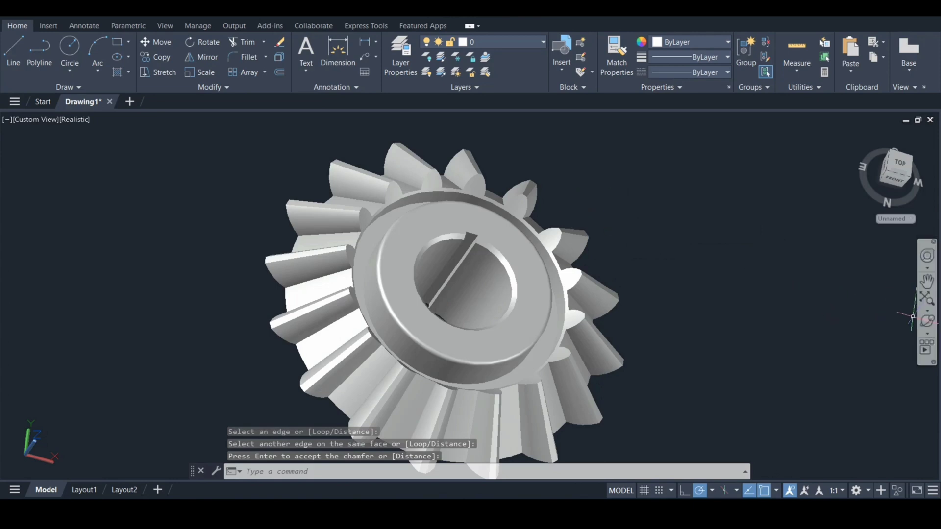
Chamfer the outer circular edge of the wide-end hub face with CHAMFEREDGE, using 1 for both distances
{"action": "left_click", "coordinate": [927, 322]}
{"action": "left_click_drag", "start_coordinate": [455, 365], "coordinate": [556, 208]}
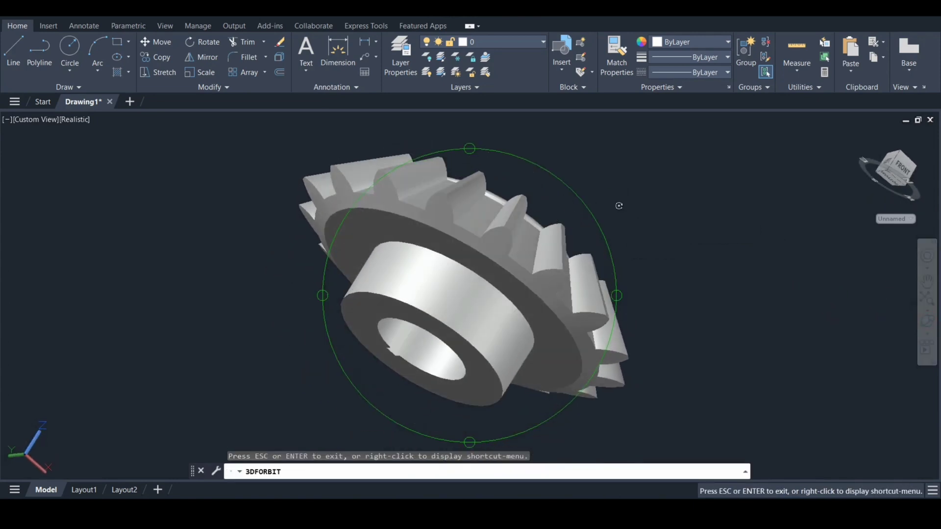
{"action": "key", "text": "Escape"}
{"action": "type", "text": "cha"}
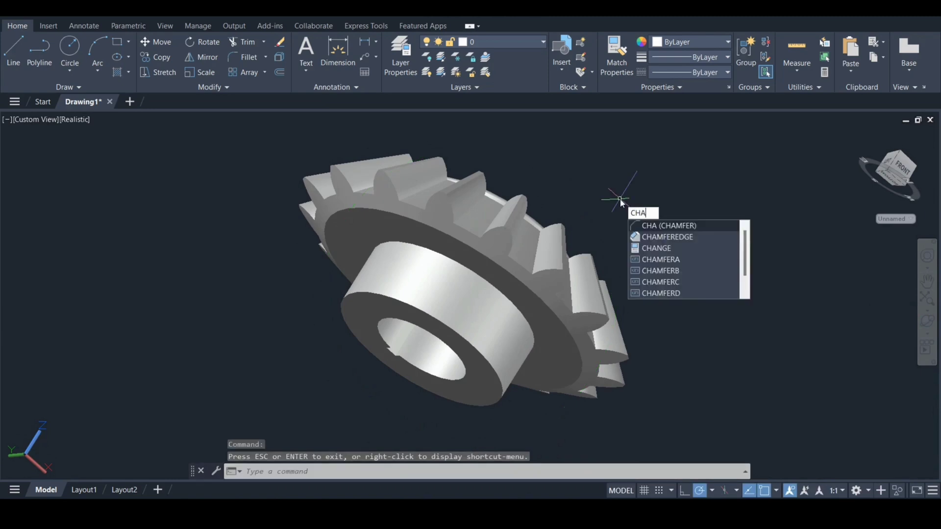
{"action": "key", "text": "Down"}
{"action": "key", "text": "Return"}
{"action": "key", "text": "Return"}
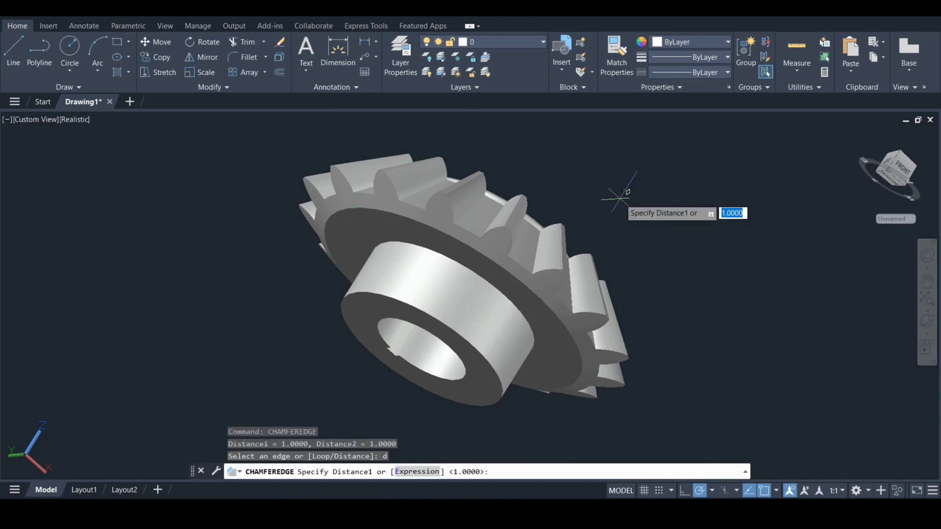
{"action": "type", "text": "1"}
{"action": "key", "text": "Return"}
{"action": "type", "text": "1"}
{"action": "key", "text": "Return"}
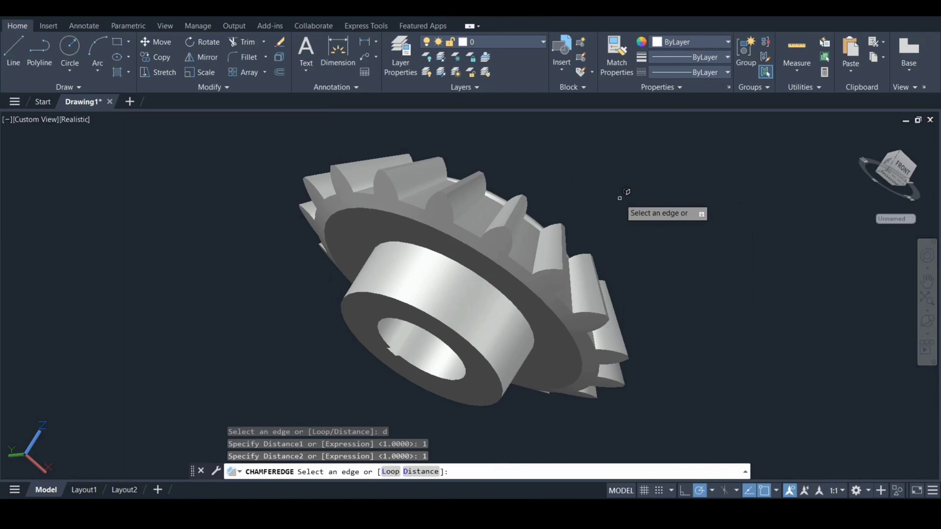
{"action": "left_click", "coordinate": [419, 299]}
{"action": "key", "text": "Return"}
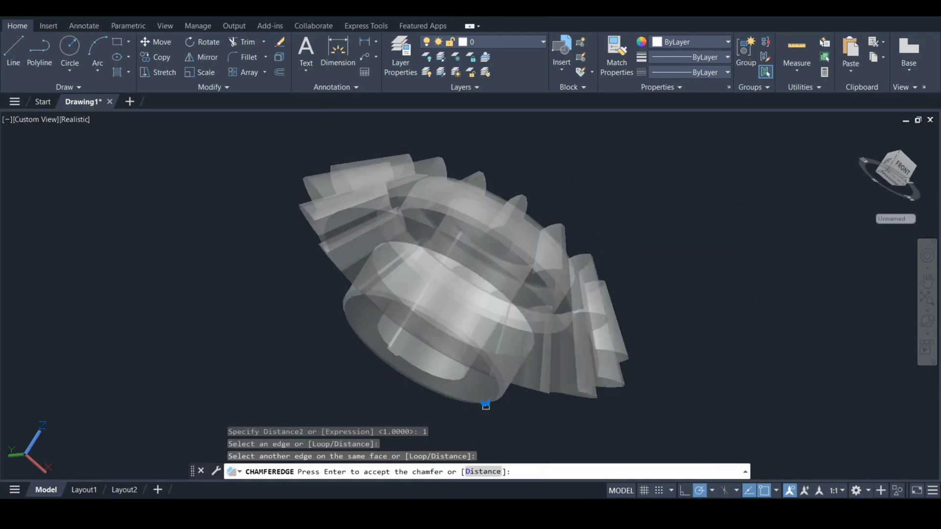
{"action": "key", "text": "Return"}
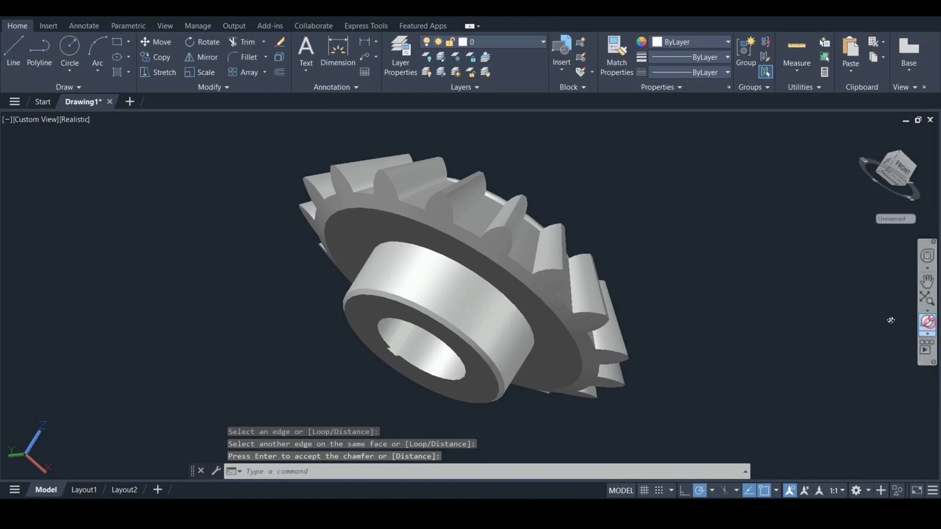
Examine the finished hub and bore edges at both ends of the gear from several angles
{"action": "left_click", "coordinate": [926, 321]}
{"action": "left_click_drag", "start_coordinate": [456, 255], "coordinate": [459, 322]}
{"action": "scroll", "coordinate": [462, 326], "scroll_direction": "down", "scroll_amount": 2}
{"action": "key", "text": "Escape"}
{"action": "key", "text": "Return"}
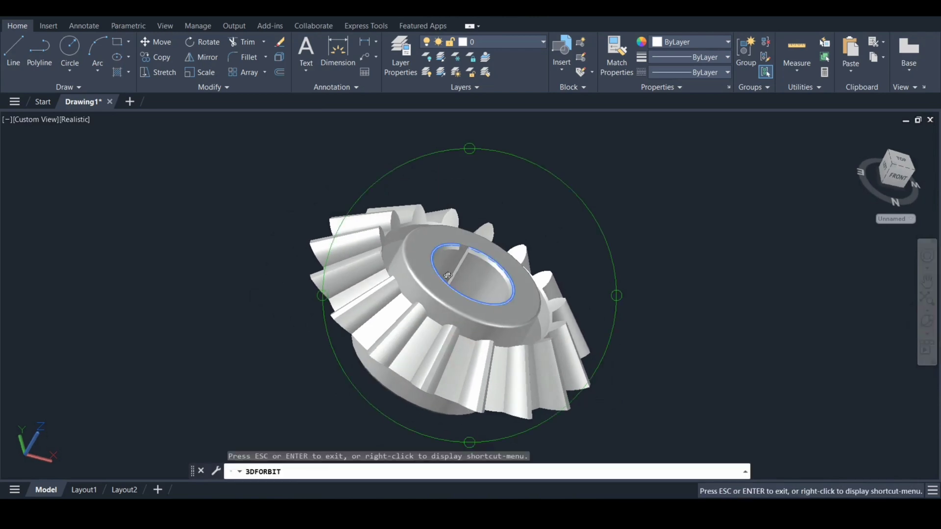
{"action": "left_click_drag", "start_coordinate": [390, 266], "coordinate": [493, 203]}
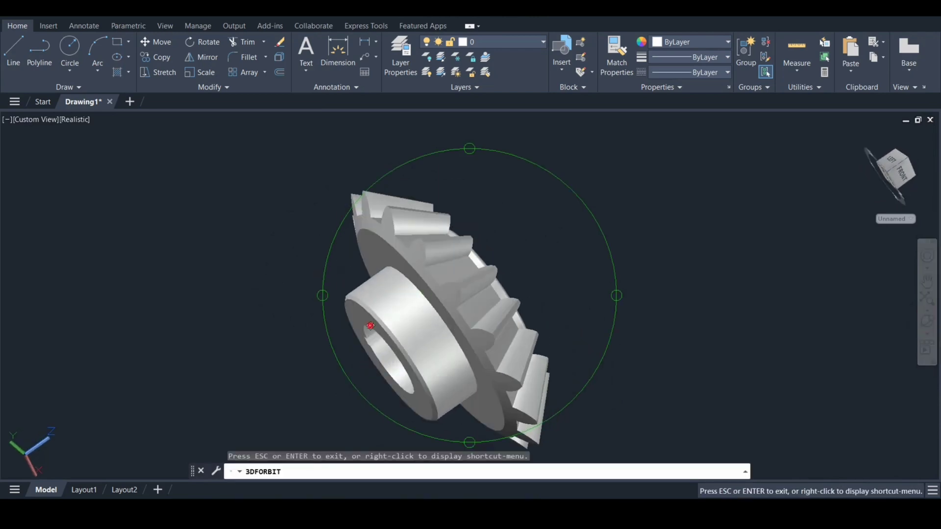
{"action": "left_click_drag", "start_coordinate": [370, 326], "coordinate": [358, 216]}
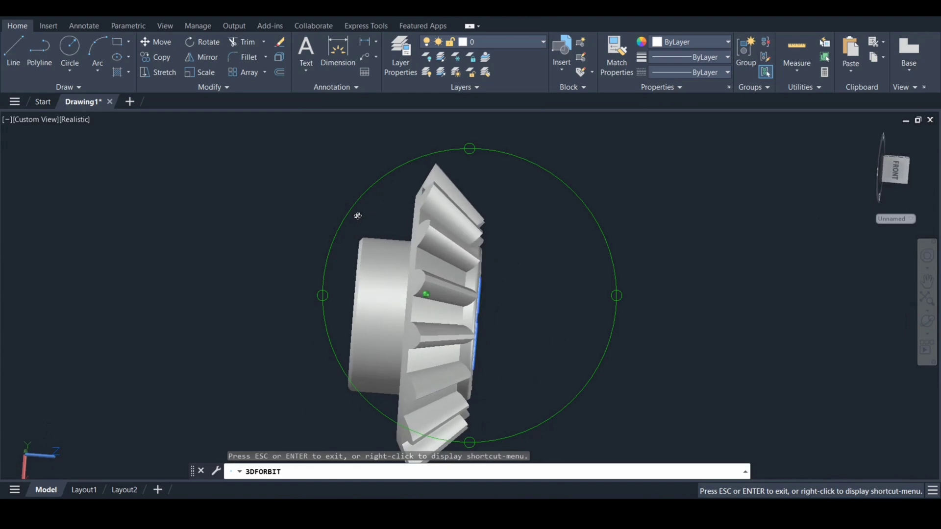
{"action": "key", "text": "Escape"}
Show the gear in a straight side view with its axis horizontal and align the UCS to that view
{"action": "left_click", "coordinate": [896, 172]}
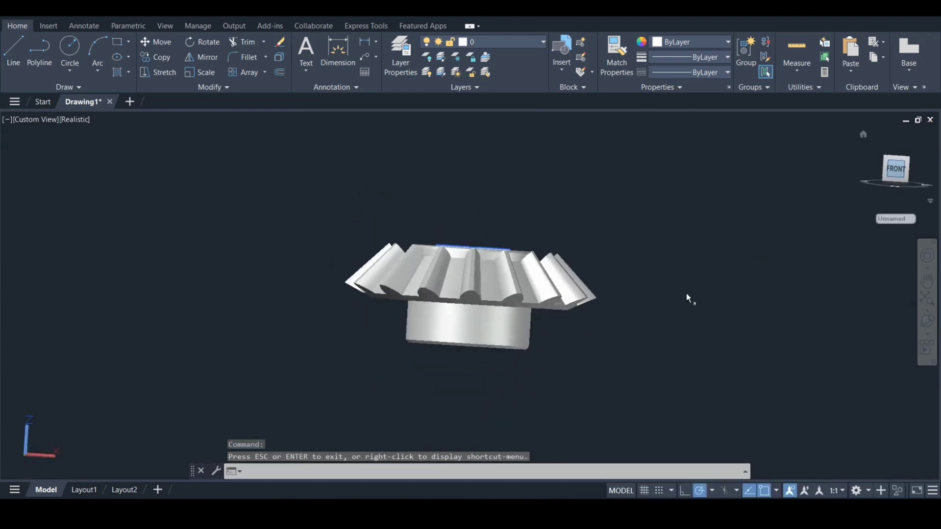
{"action": "left_click", "coordinate": [933, 143]}
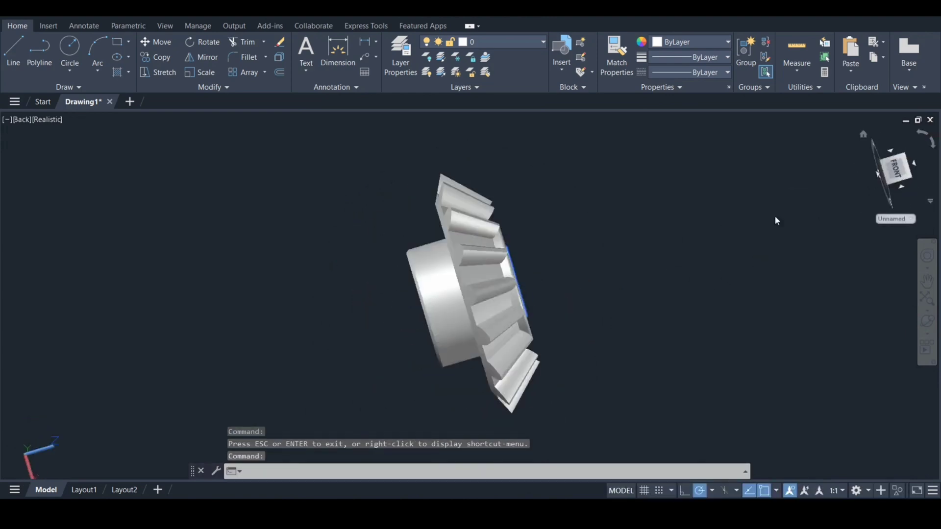
{"action": "key", "text": "ctrl+a"}
{"action": "key", "text": "Escape"}
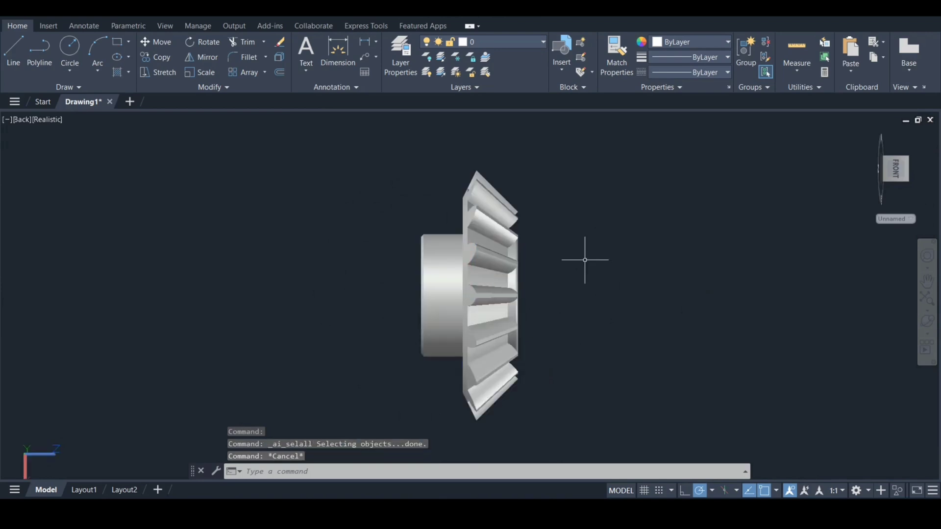
{"action": "type", "text": "ucs"}
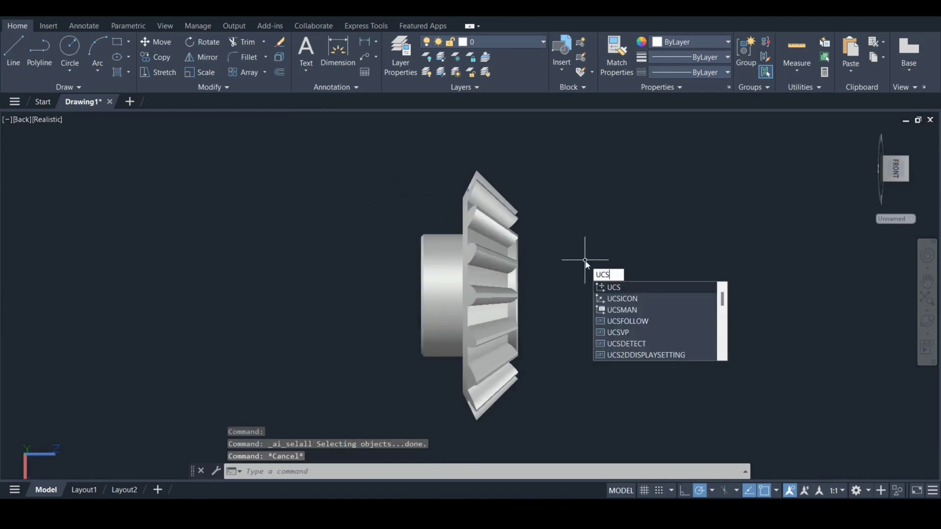
{"action": "key", "text": "Return"}
{"action": "type", "text": "v"}
{"action": "key", "text": "Return"}
{"action": "scroll", "coordinate": [563, 367], "scroll_direction": "up", "scroll_amount": 2}
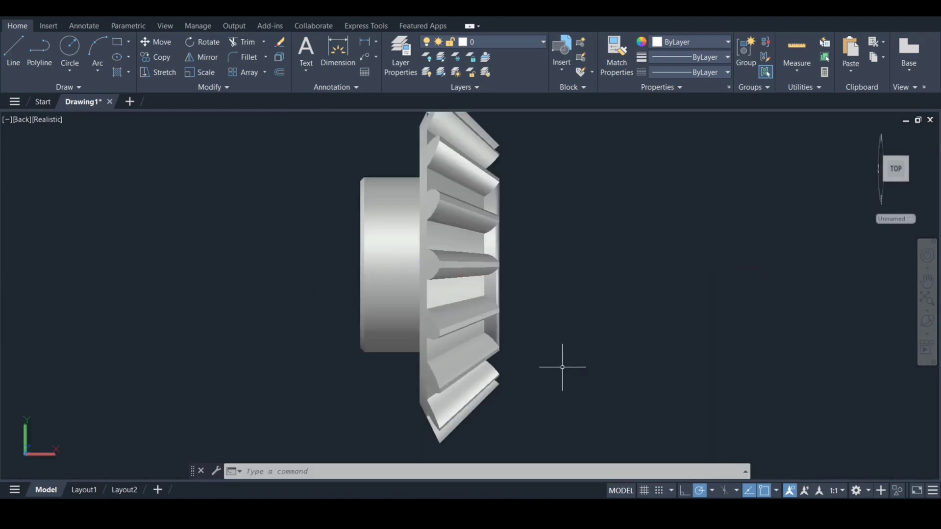
Mirror the gear across the 45° line along its lowest tooth's outer edge, keeping the source gear
{"action": "type", "text": "mi"}
{"action": "key", "text": "Return"}
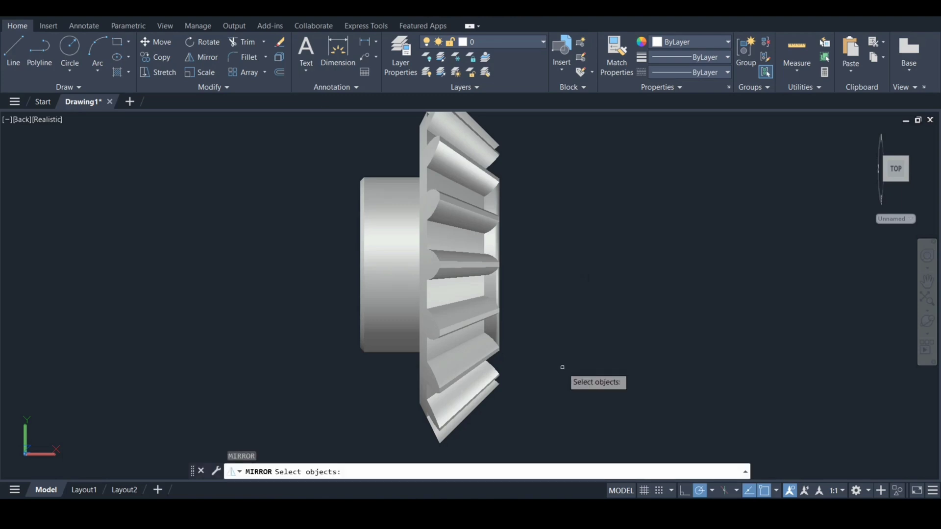
{"action": "left_click", "coordinate": [458, 356]}
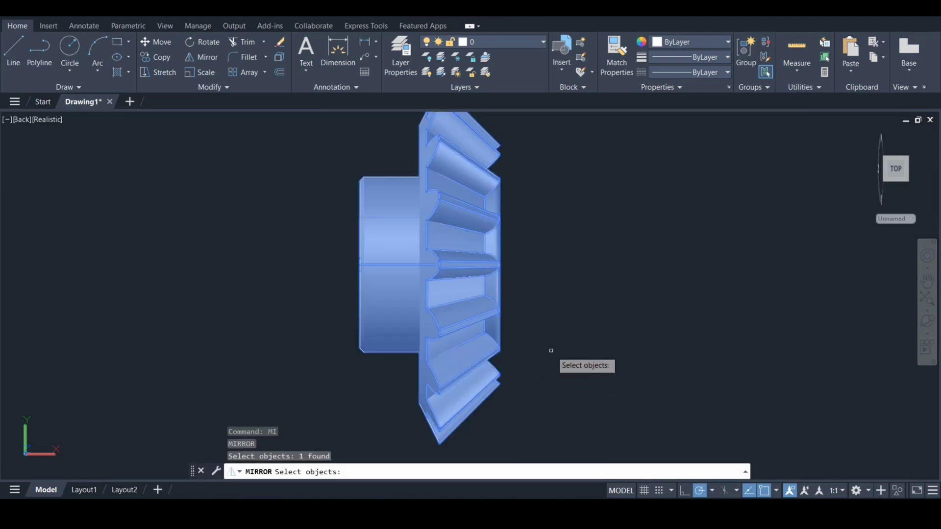
{"action": "key", "text": "Return"}
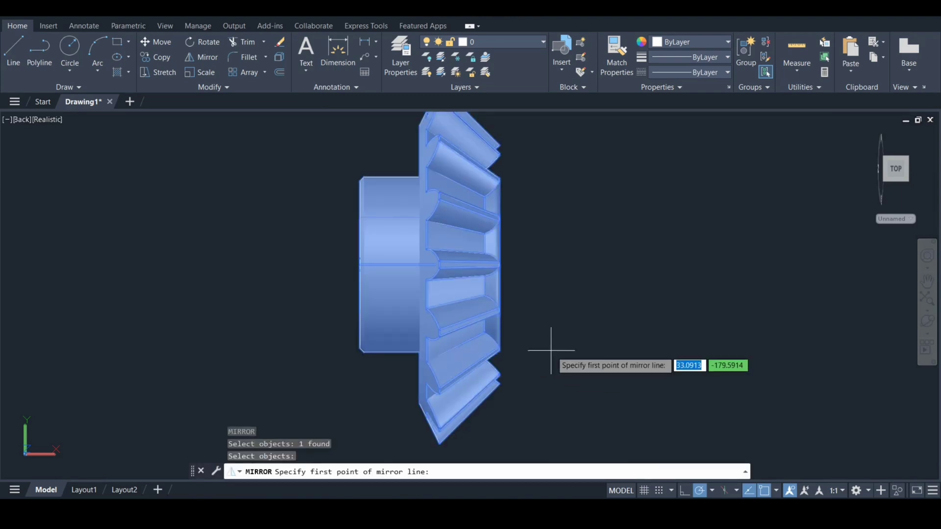
{"action": "left_click", "coordinate": [439, 446]}
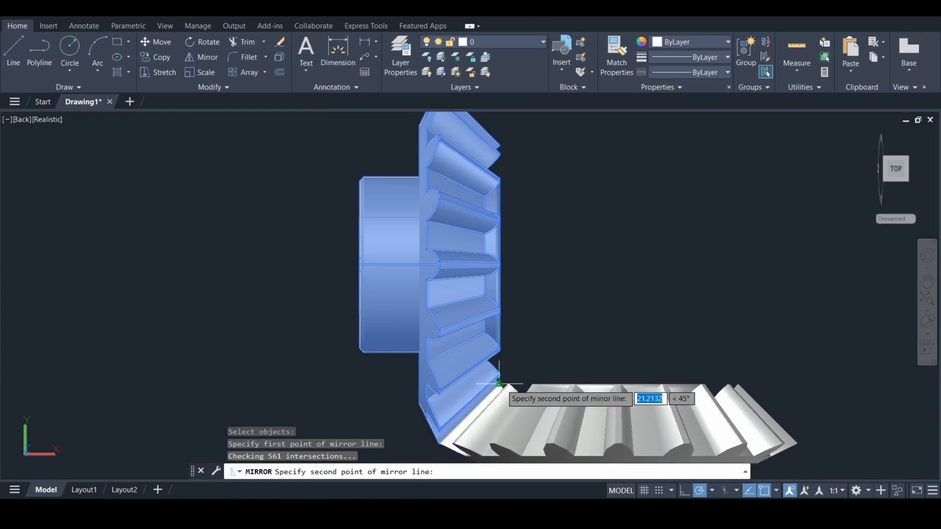
{"action": "left_click", "coordinate": [499, 384]}
{"action": "key", "text": "Return"}
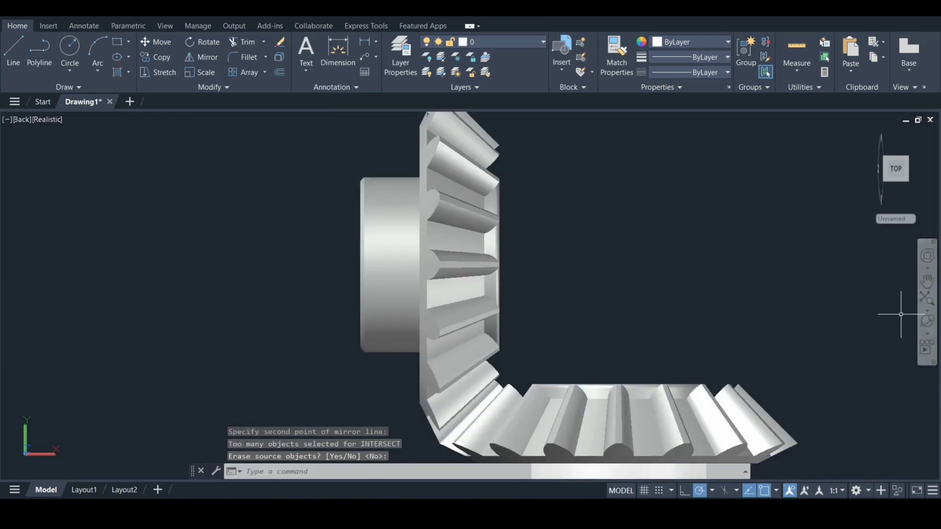
Examine from several angles how the teeth of the original and mirrored gears meet
{"action": "scroll", "coordinate": [699, 301], "scroll_direction": "down", "scroll_amount": 3}
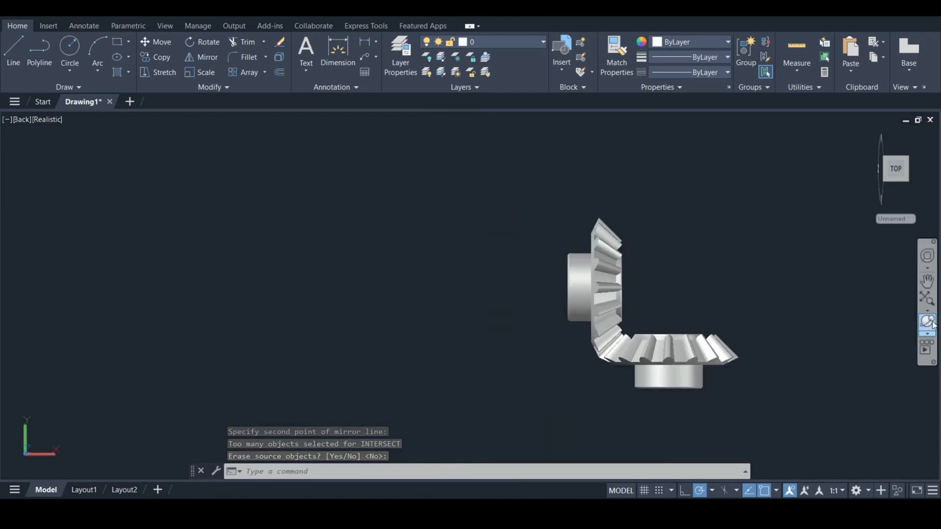
{"action": "left_click", "coordinate": [932, 323]}
{"action": "left_click_drag", "start_coordinate": [548, 306], "coordinate": [347, 334]}
{"action": "left_click_drag", "start_coordinate": [592, 335], "coordinate": [675, 340]}
{"action": "scroll", "coordinate": [675, 339], "scroll_direction": "up", "scroll_amount": 2}
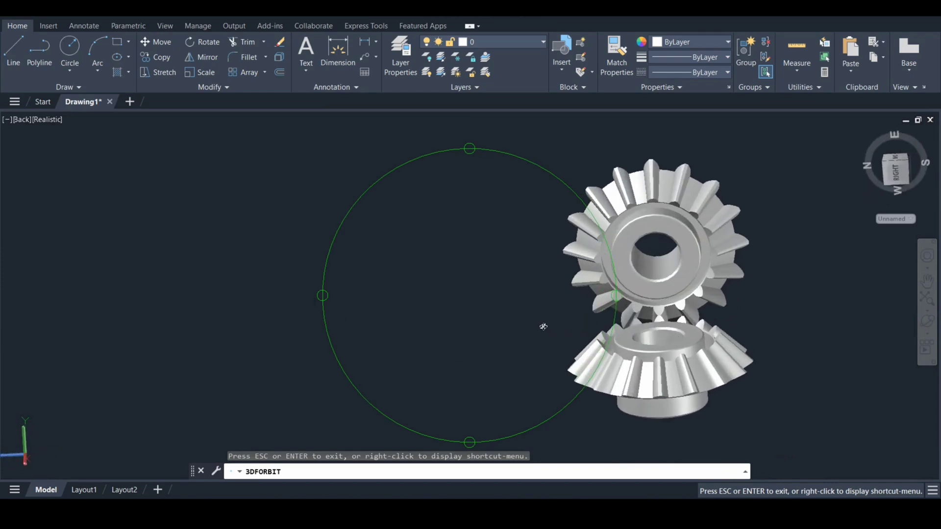
{"action": "middle_click_drag", "start_coordinate": [543, 326], "coordinate": [338, 304]}
{"action": "middle_click_drag", "start_coordinate": [437, 314], "coordinate": [455, 384], "text": "shift"}
{"action": "scroll", "coordinate": [549, 199], "scroll_direction": "up", "scroll_amount": 2}
{"action": "left_click_drag", "start_coordinate": [549, 198], "coordinate": [607, 209]}
{"action": "left_click_drag", "start_coordinate": [316, 267], "coordinate": [324, 293]}
{"action": "key", "text": "Escape"}
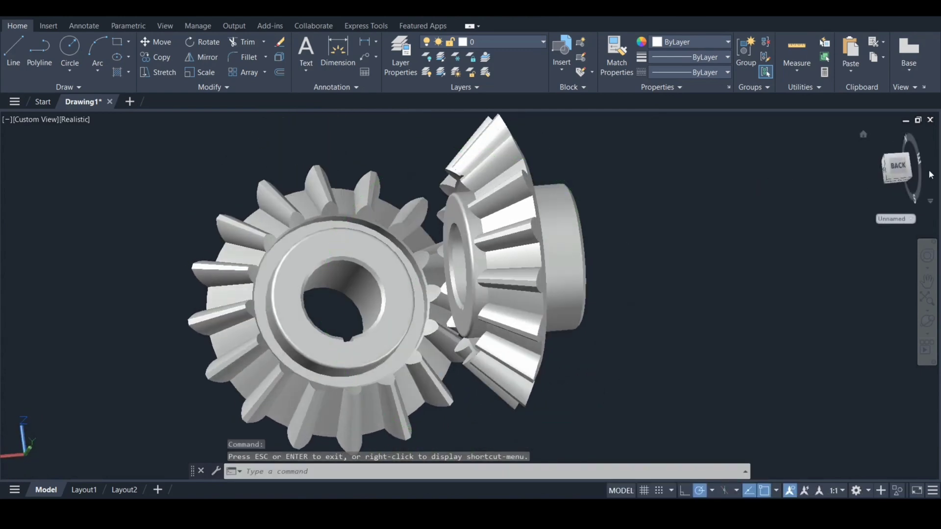
View the mirrored gear straight onto its narrow-end face and align the UCS to that view
{"action": "left_click", "coordinate": [900, 168]}
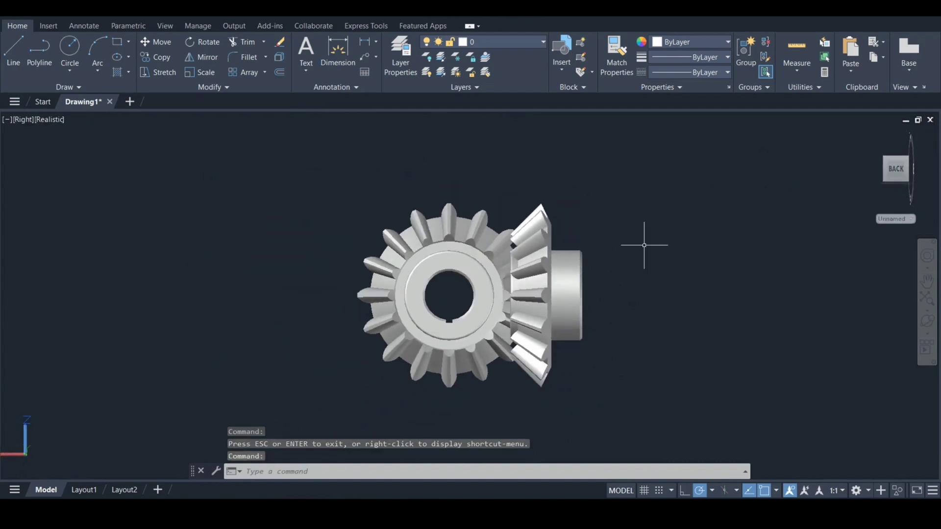
{"action": "key", "text": "Return"}
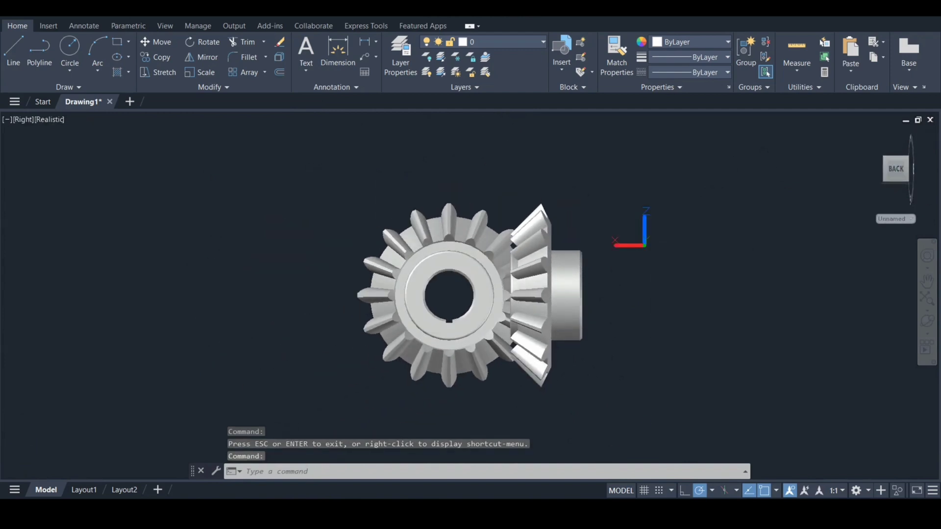
{"action": "type", "text": "v"}
Rotate the mirrored gear slightly counterclockwise about its bore centre so its teeth fit between the original gear's teeth
{"action": "type", "text": "r"}
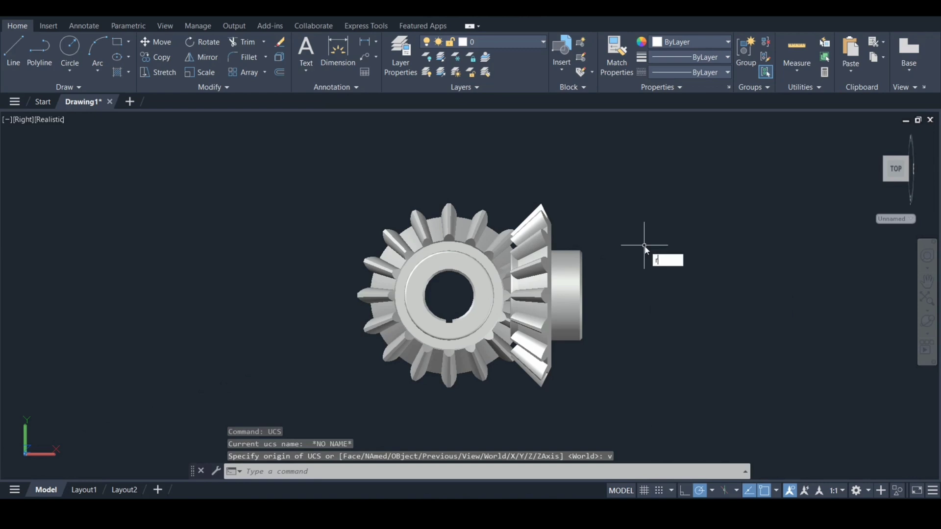
{"action": "type", "text": "o"}
{"action": "key", "text": "Return"}
{"action": "left_click", "coordinate": [427, 252]}
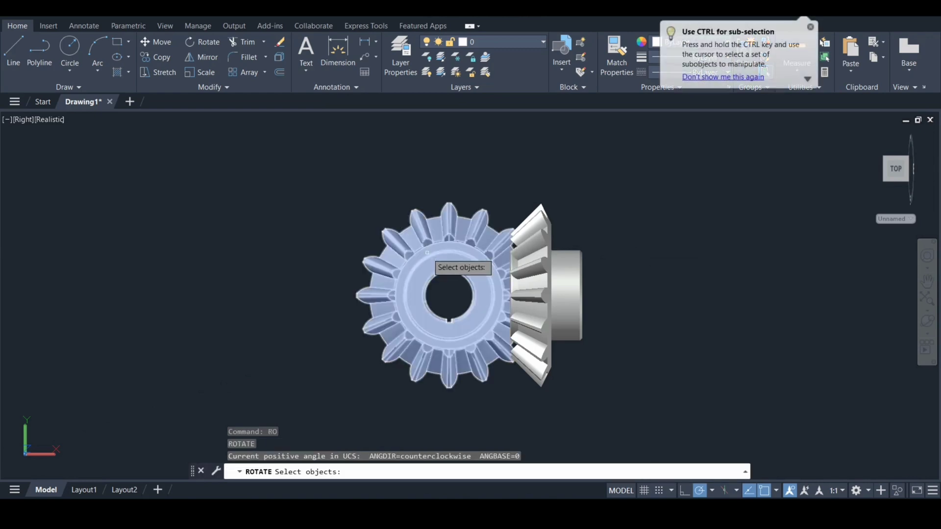
{"action": "left_click", "coordinate": [427, 253]}
{"action": "key", "text": "Return"}
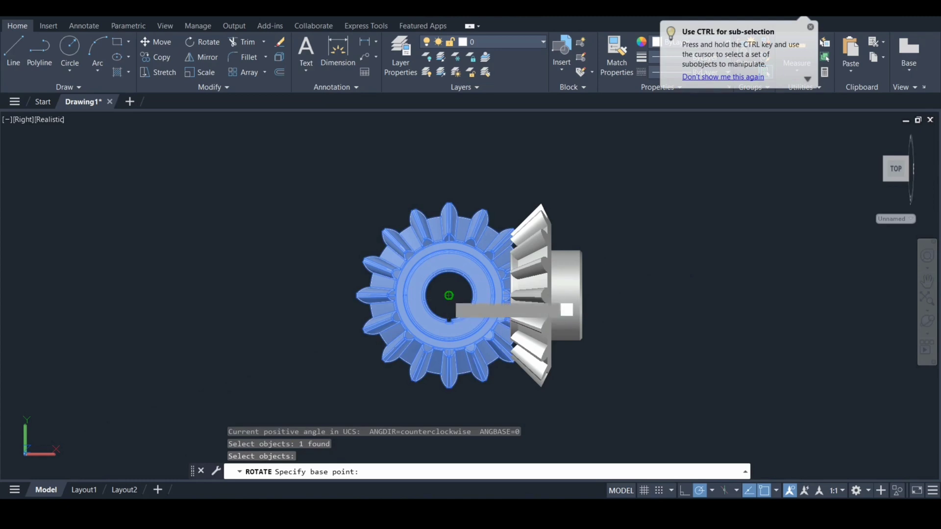
{"action": "left_click", "coordinate": [449, 296]}
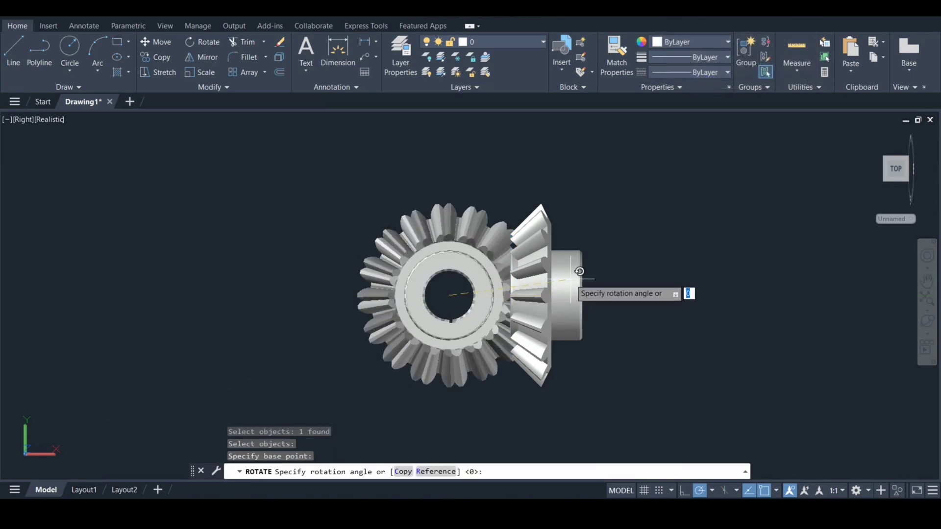
{"action": "scroll", "coordinate": [562, 272], "scroll_direction": "up", "scroll_amount": 2}
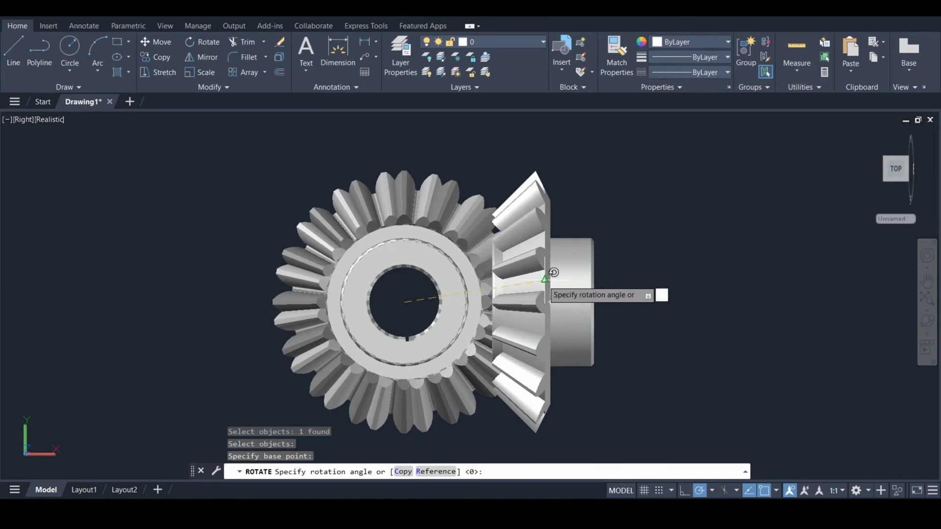
{"action": "scroll", "coordinate": [552, 272], "scroll_direction": "up", "scroll_amount": 3}
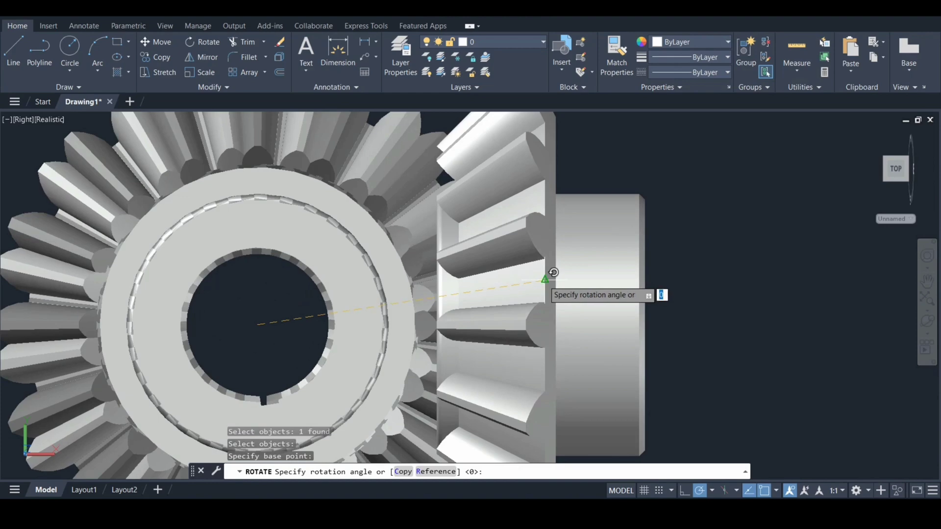
{"action": "left_click", "coordinate": [552, 273]}
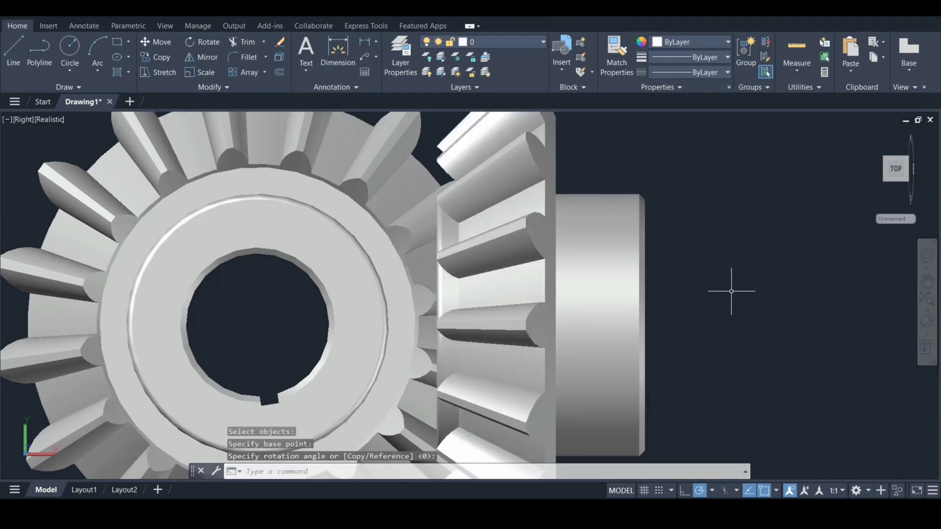
Check the meshing of the rotated gear with the original gear from several angles
{"action": "scroll", "coordinate": [730, 292], "scroll_direction": "down", "scroll_amount": 3}
{"action": "scroll", "coordinate": [730, 294], "scroll_direction": "up", "scroll_amount": 1}
{"action": "left_click", "coordinate": [927, 321]}
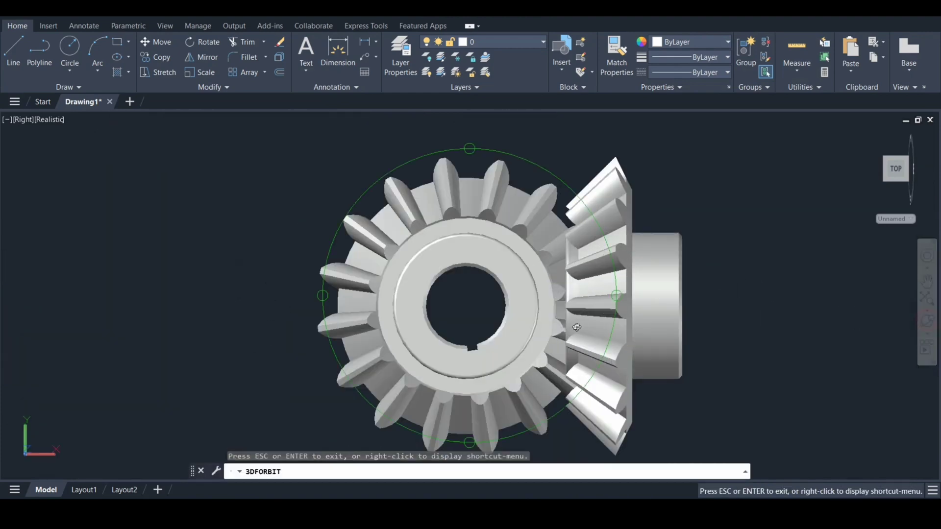
{"action": "left_click_drag", "start_coordinate": [576, 328], "coordinate": [500, 353]}
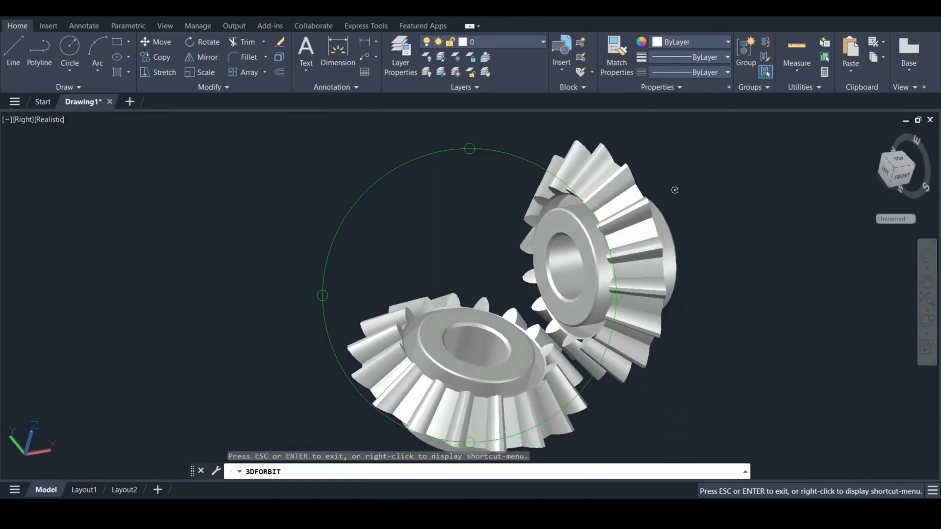
{"action": "left_click_drag", "start_coordinate": [675, 190], "coordinate": [505, 223]}
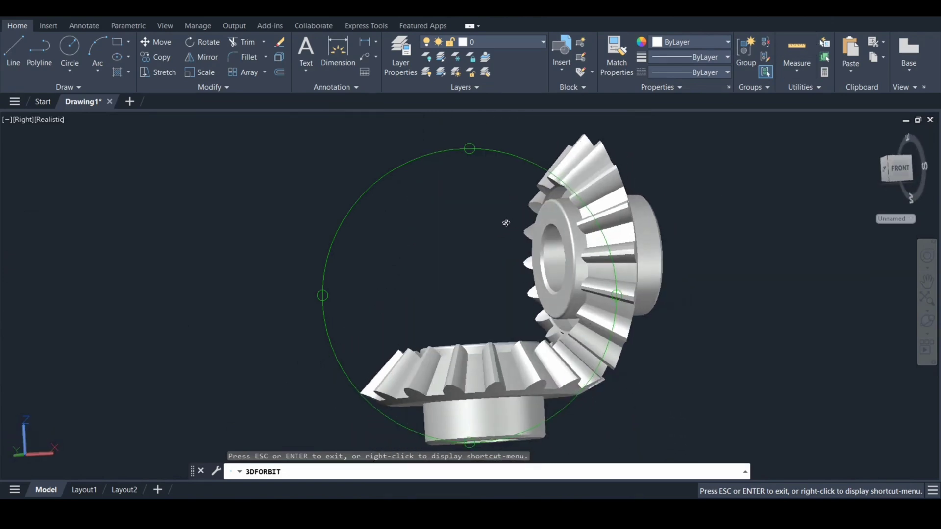
{"action": "key", "text": "Escape"}
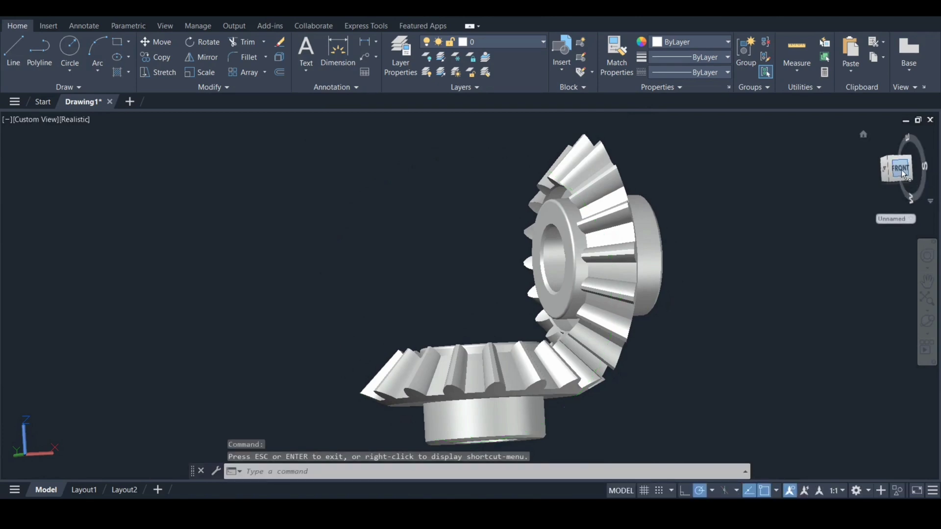
Switch to the front view of the gear pair and align the UCS to that view
{"action": "left_click", "coordinate": [904, 174]}
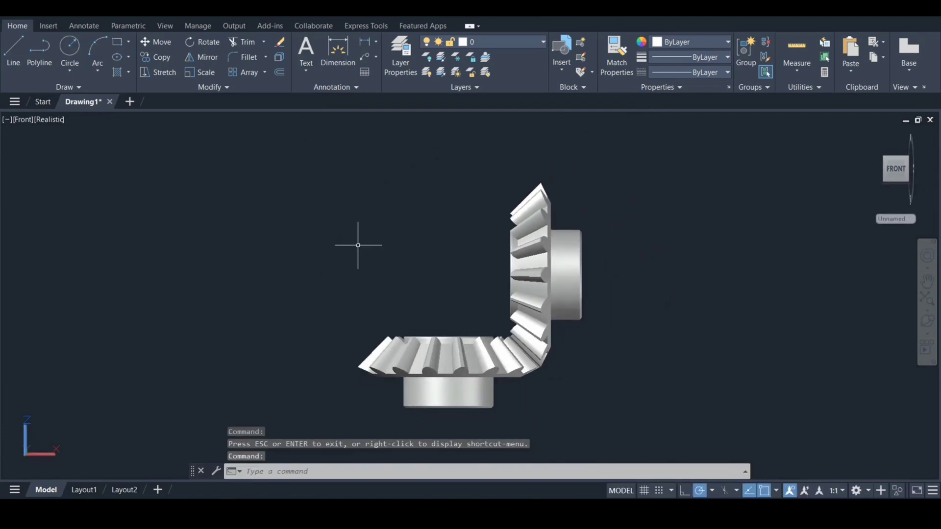
{"action": "type", "text": "ucs"}
{"action": "key", "text": "Return"}
{"action": "type", "text": "v"}
{"action": "key", "text": "Return"}
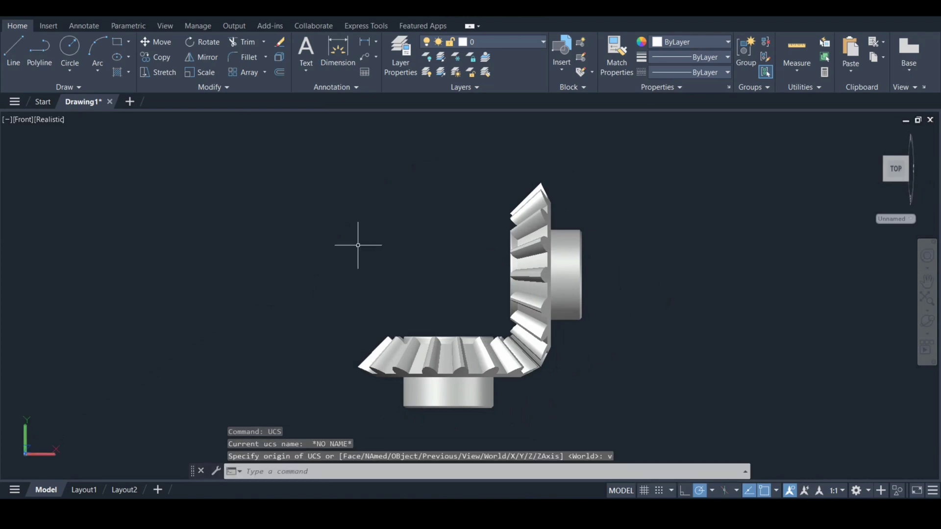
Move the mirrored gear 3 units along its bore axis towards the original gear
{"action": "left_click", "coordinate": [574, 262]}
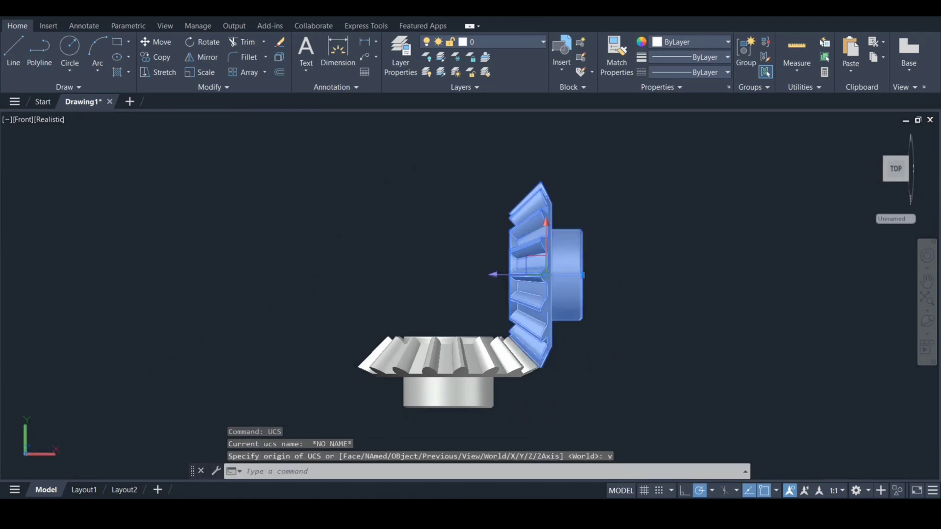
{"action": "left_click", "coordinate": [545, 276]}
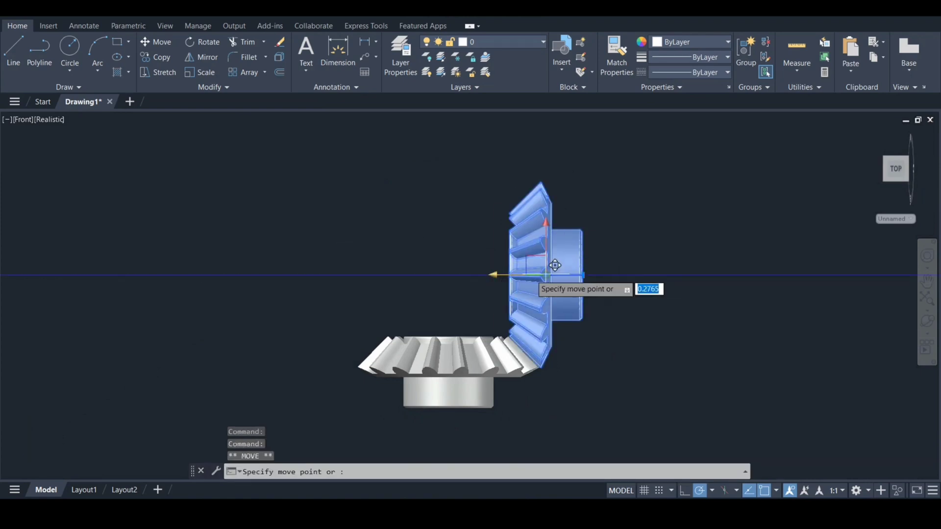
{"action": "key", "text": "Return"}
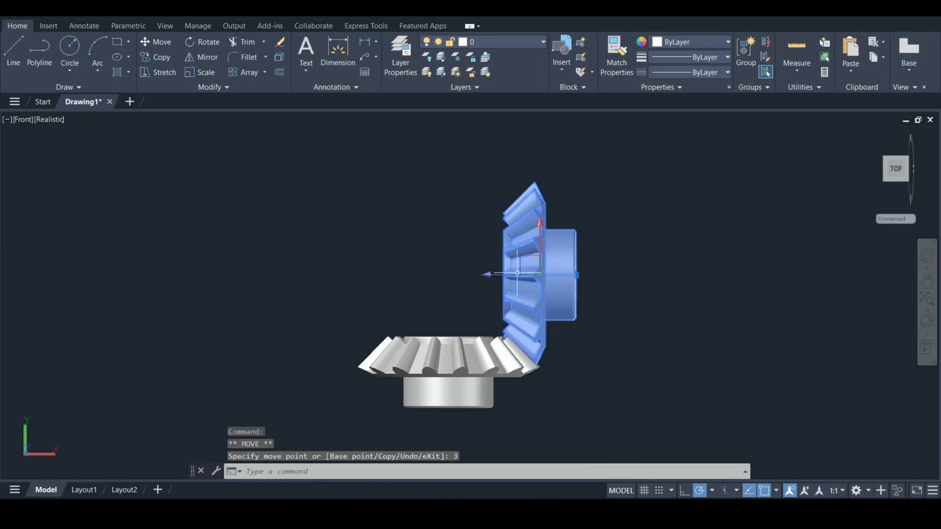
{"action": "key", "text": "Escape"}
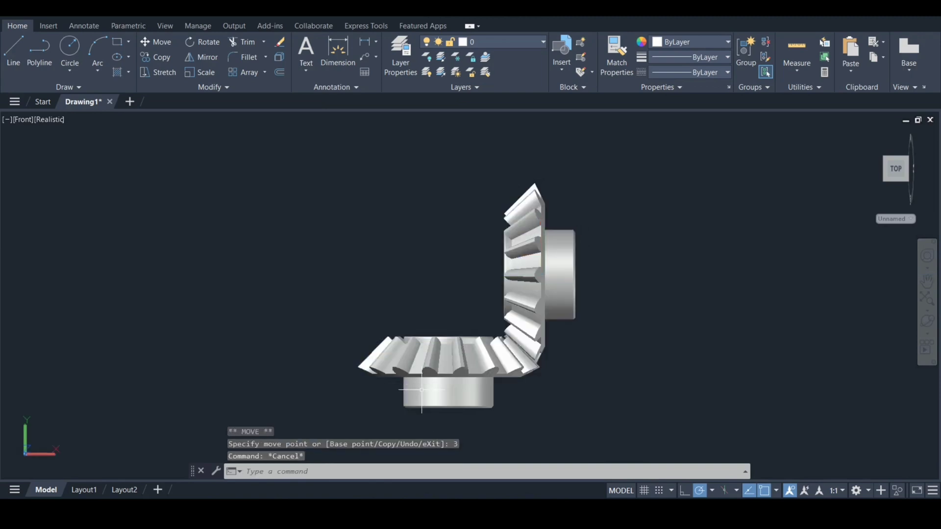
Move the original gear 3 units up along its bore axis towards the mirrored gear
{"action": "left_click", "coordinate": [451, 380]}
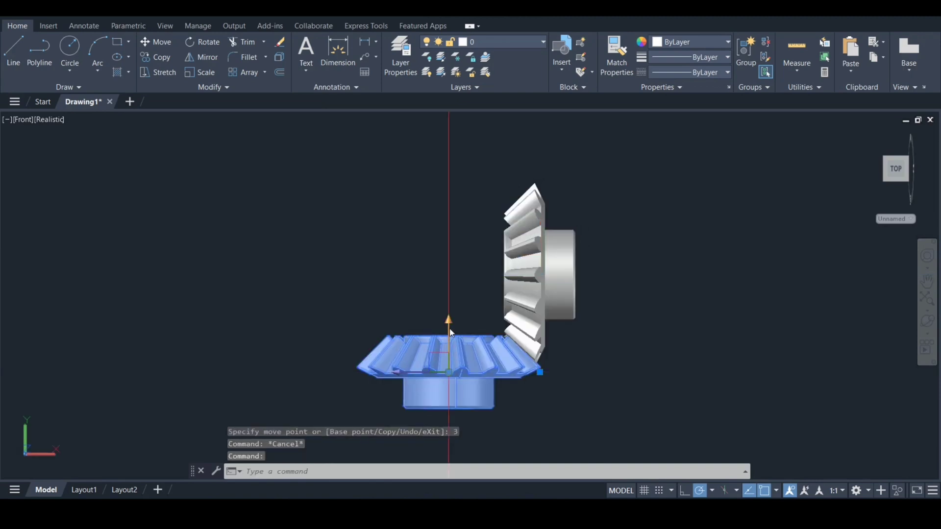
{"action": "left_click", "coordinate": [450, 365]}
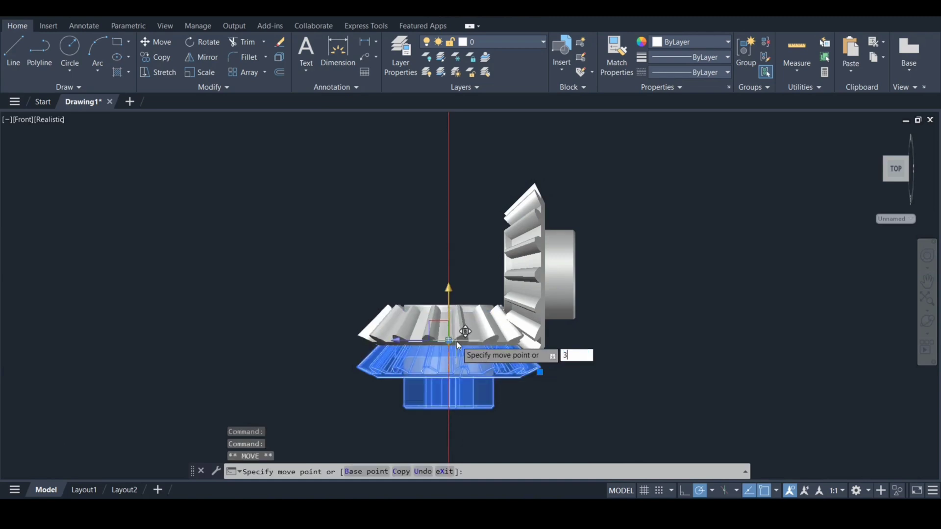
{"action": "key", "text": "Return"}
{"action": "key", "text": "Escape"}
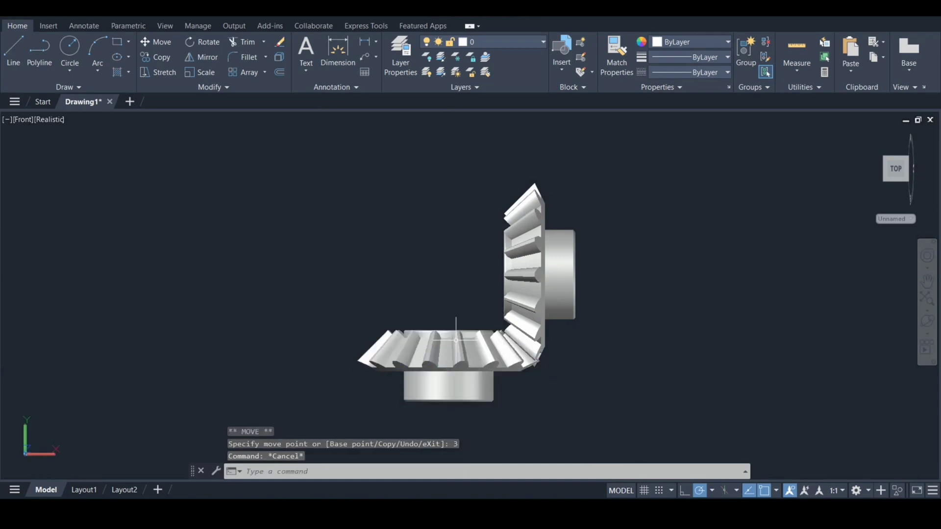
Open the Materials Browser and show the Metallic Paint category of the Autodesk Library, keeping both gears in view
{"action": "left_click", "coordinate": [921, 327]}
{"action": "left_click_drag", "start_coordinate": [435, 284], "coordinate": [565, 377]}
{"action": "key", "text": "Escape"}
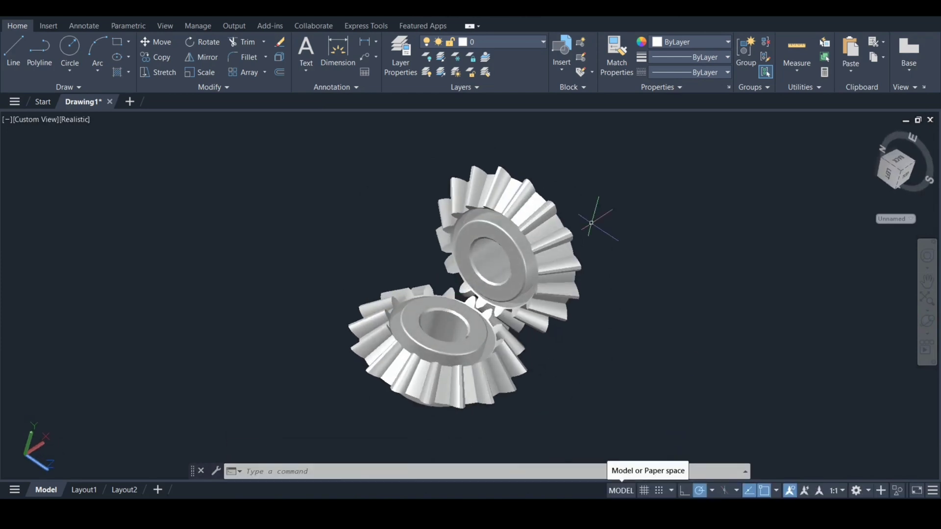
{"action": "left_click", "coordinate": [280, 250]}
{"action": "key", "text": "Escape"}
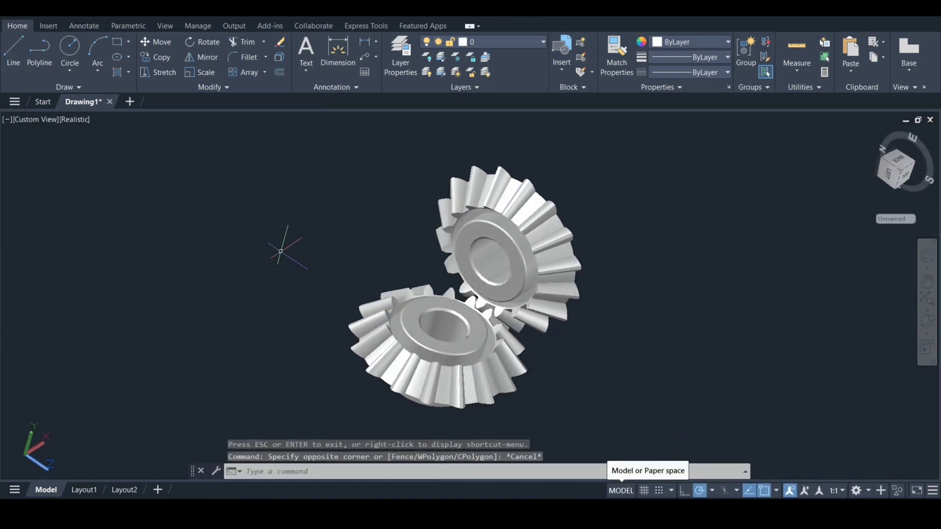
{"action": "key", "text": "Return"}
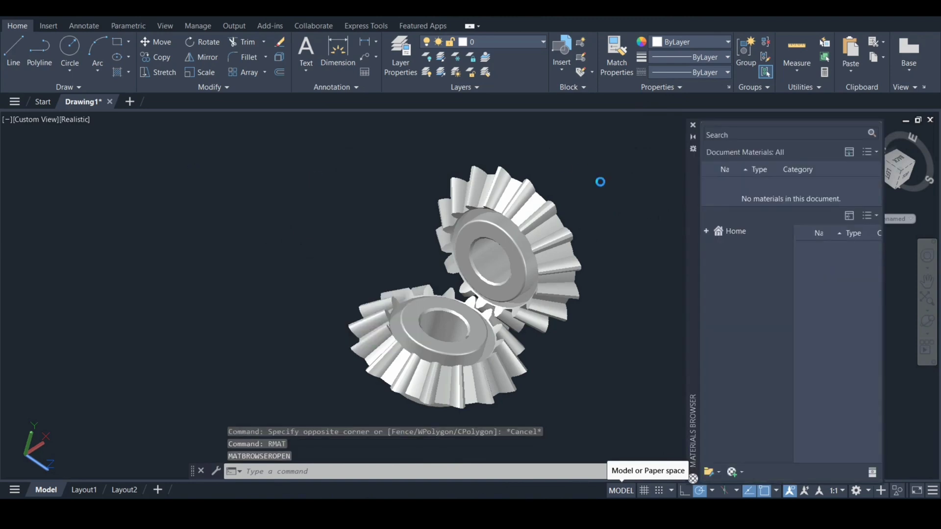
{"action": "mouse_move", "coordinate": [695, 248]}
{"action": "left_mouse_down"}
{"action": "mouse_move", "coordinate": [574, 225]}
{"action": "mouse_move", "coordinate": [272, 214]}
{"action": "mouse_move", "coordinate": [98, 193]}
{"action": "left_mouse_up"}
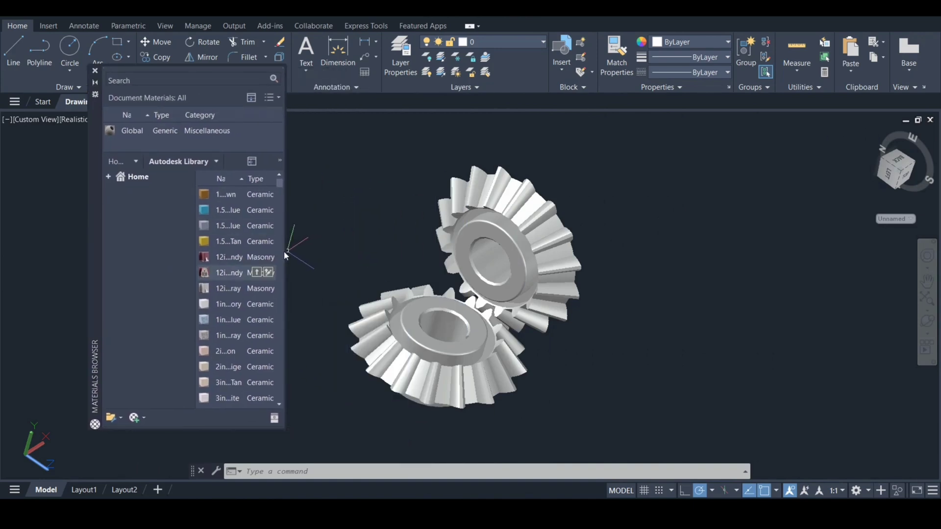
{"action": "left_click_drag", "start_coordinate": [308, 249], "coordinate": [355, 248]}
{"action": "left_click", "coordinate": [217, 161]}
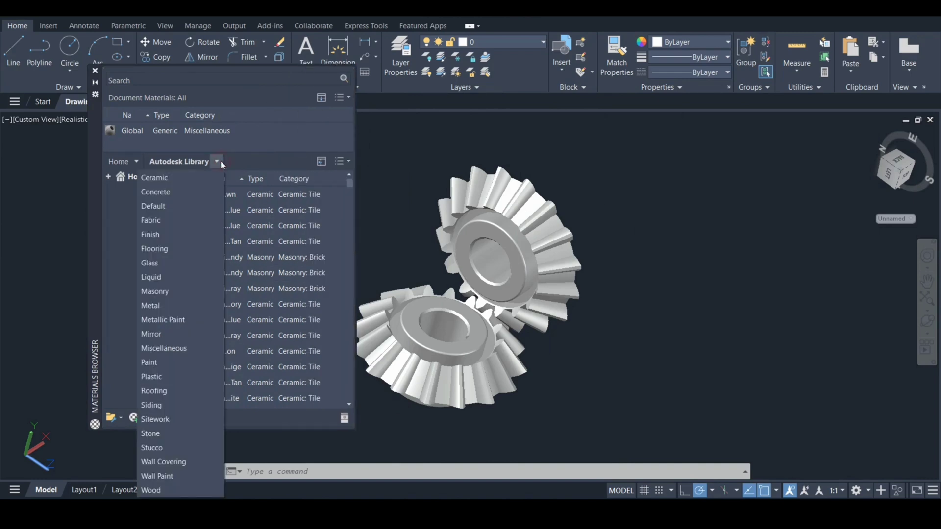
{"action": "left_click", "coordinate": [178, 320]}
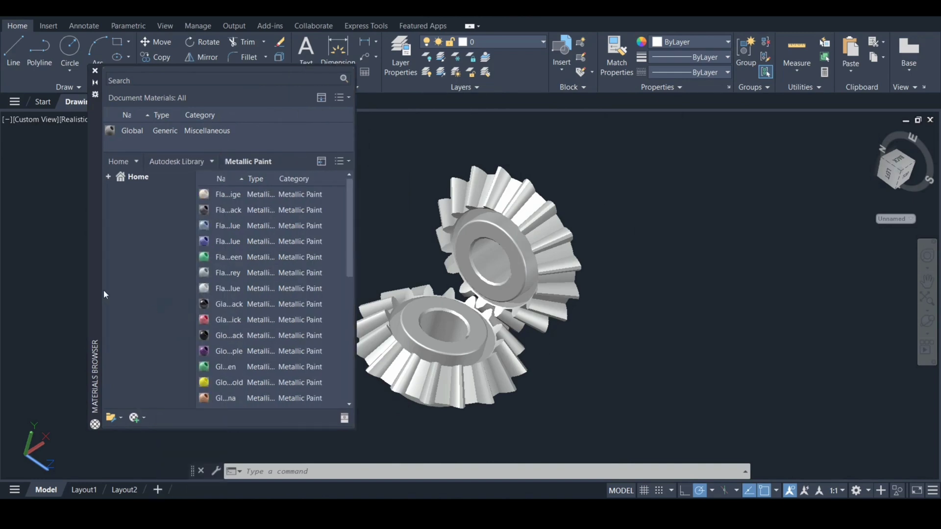
{"action": "left_click_drag", "start_coordinate": [91, 286], "coordinate": [45, 286]}
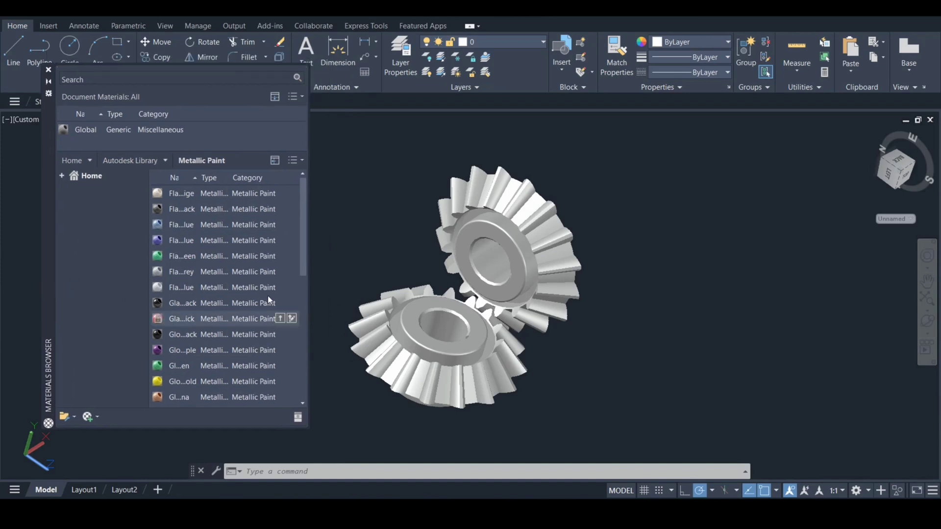
Assign the Reflective - Ivory metallic paint to the original gear
{"action": "left_click", "coordinate": [436, 368]}
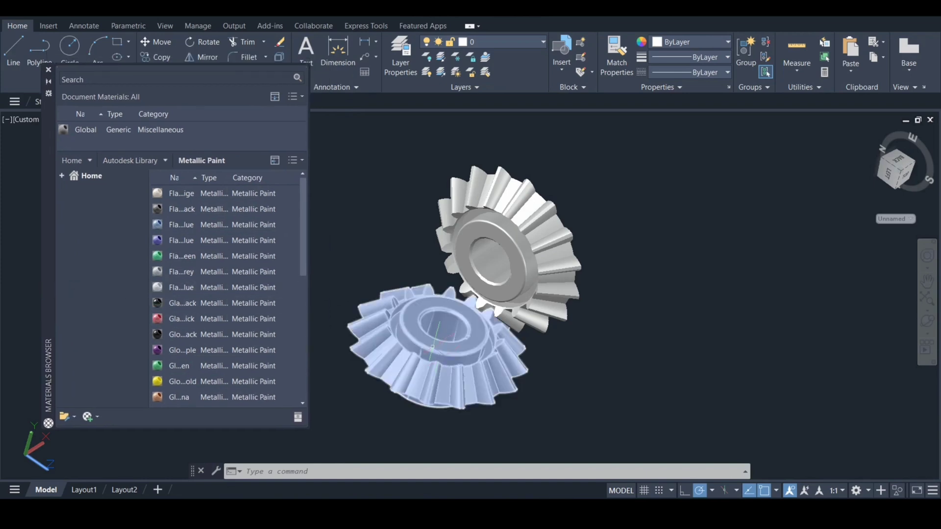
{"action": "scroll", "coordinate": [204, 321], "scroll_direction": "down", "scroll_amount": 3}
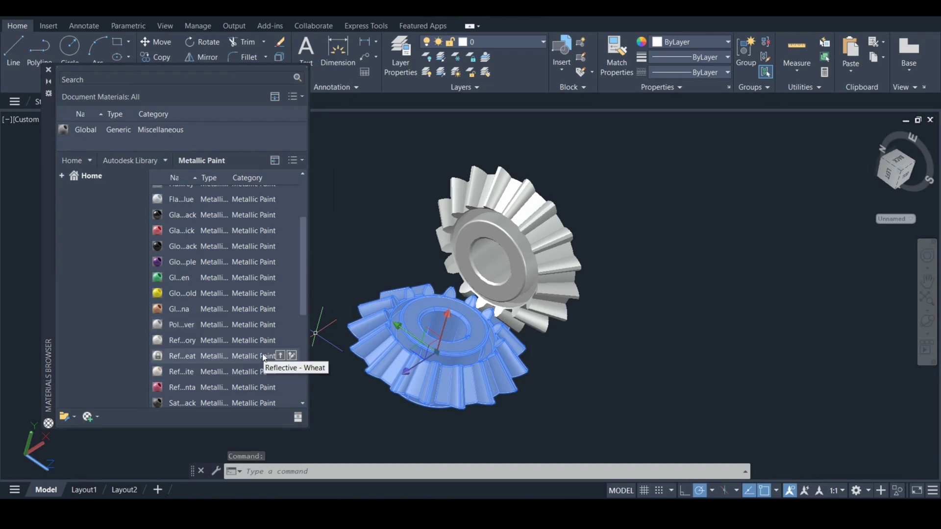
{"action": "left_click", "coordinate": [281, 340]}
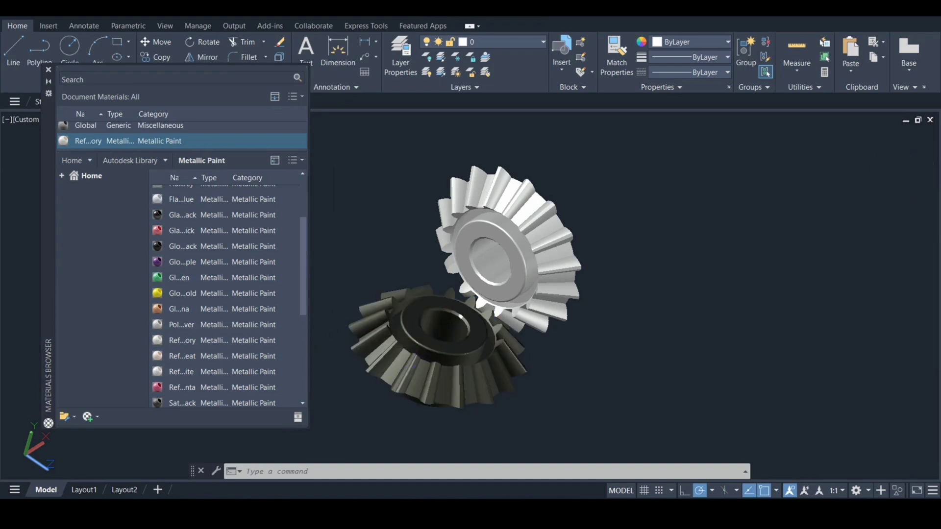
Assign the same Reflective - Ivory paint to the mirrored gear and close the Materials Browser
{"action": "left_click", "coordinate": [552, 250]}
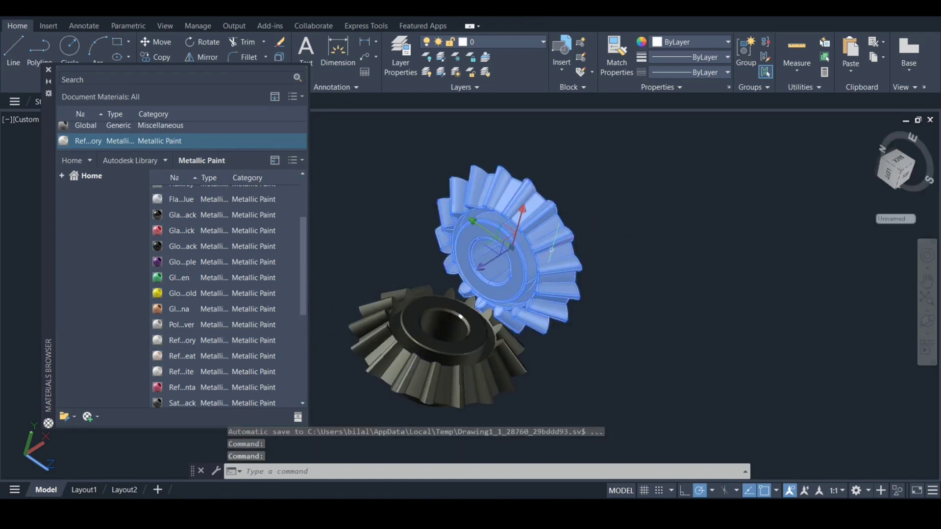
{"action": "right_click", "coordinate": [234, 141]}
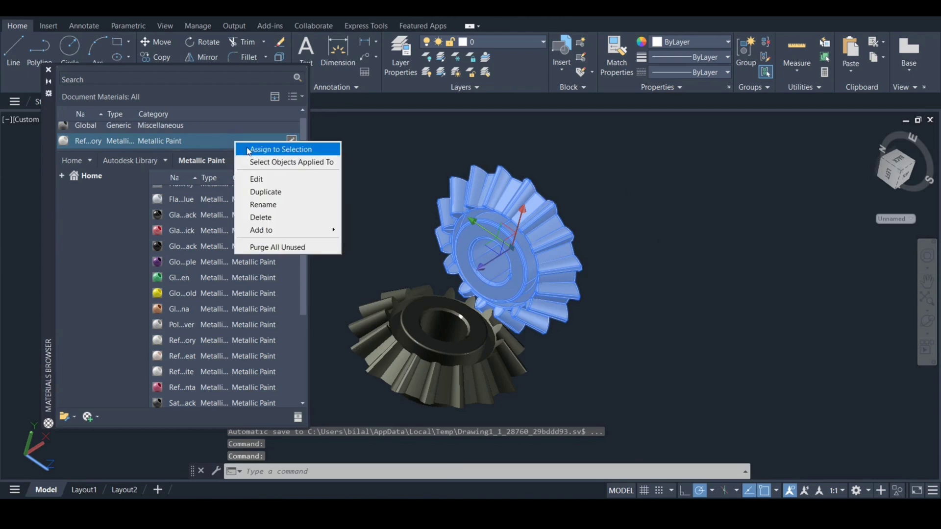
{"action": "left_click", "coordinate": [249, 149]}
{"action": "key", "text": "Escape"}
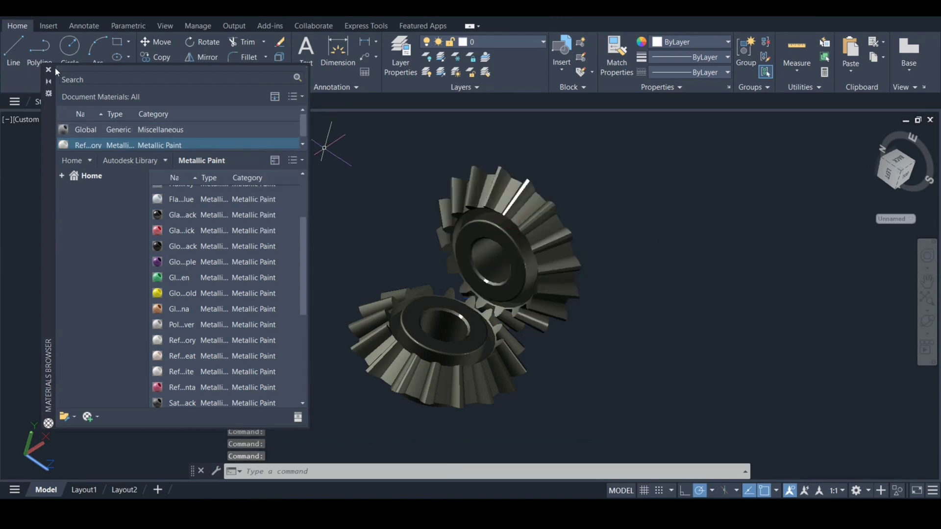
{"action": "left_click", "coordinate": [48, 70]}
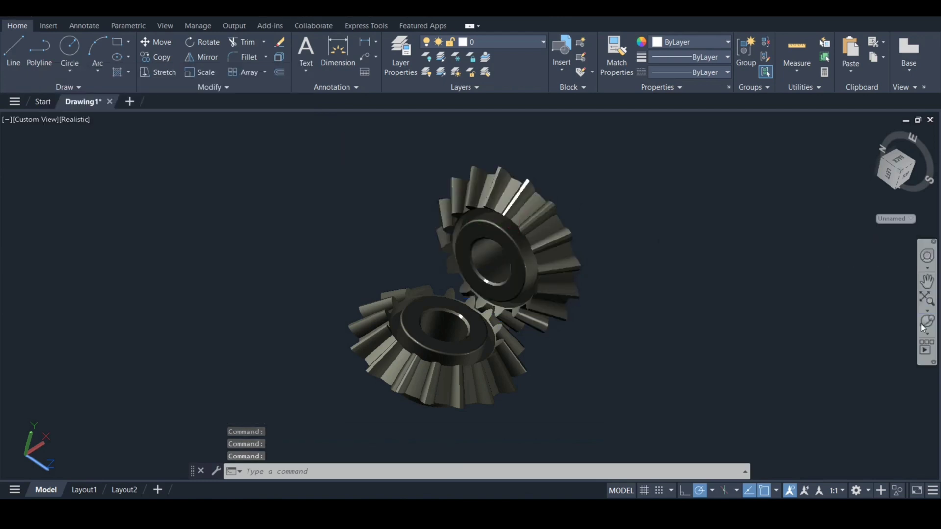
Examine the painted gear pair and its meshing teeth from several angles
{"action": "left_click", "coordinate": [923, 328]}
{"action": "left_click_drag", "start_coordinate": [442, 324], "coordinate": [391, 313]}
{"action": "left_click_drag", "start_coordinate": [351, 293], "coordinate": [448, 304]}
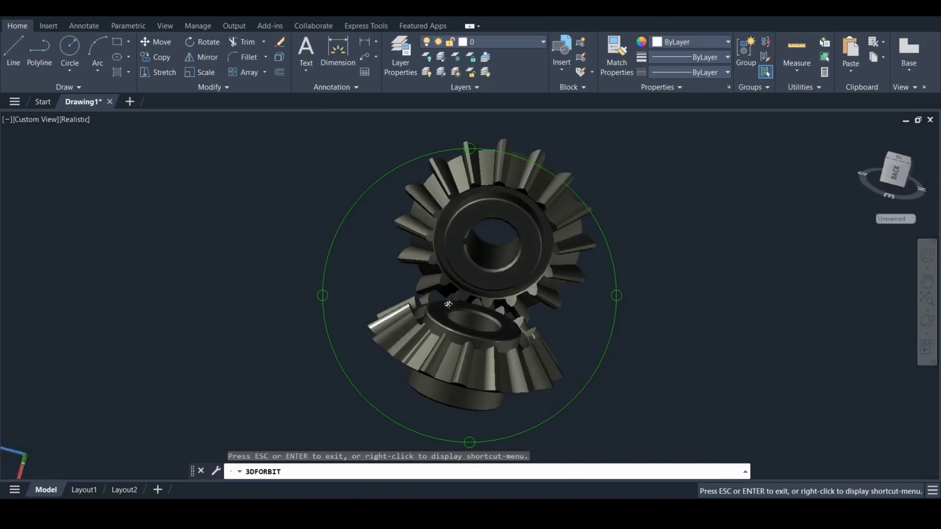